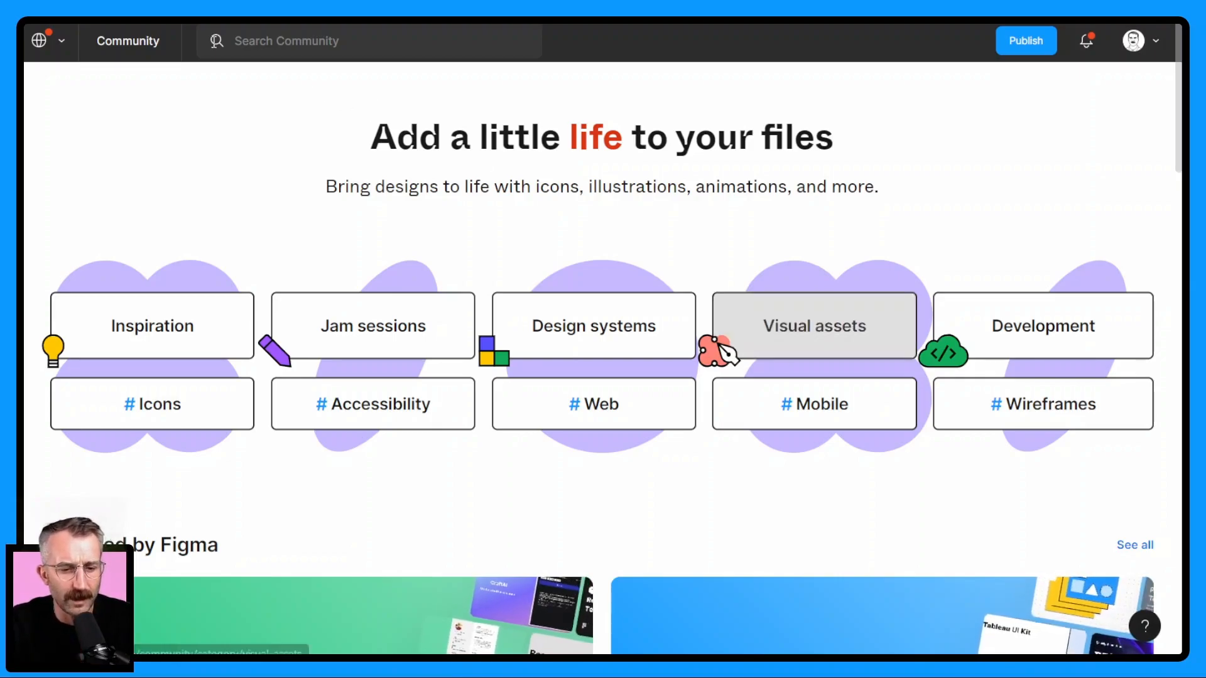
- Search the Figma Community for "first figma animation" and open the First Figma Animation lesson file
left_click(249, 39)
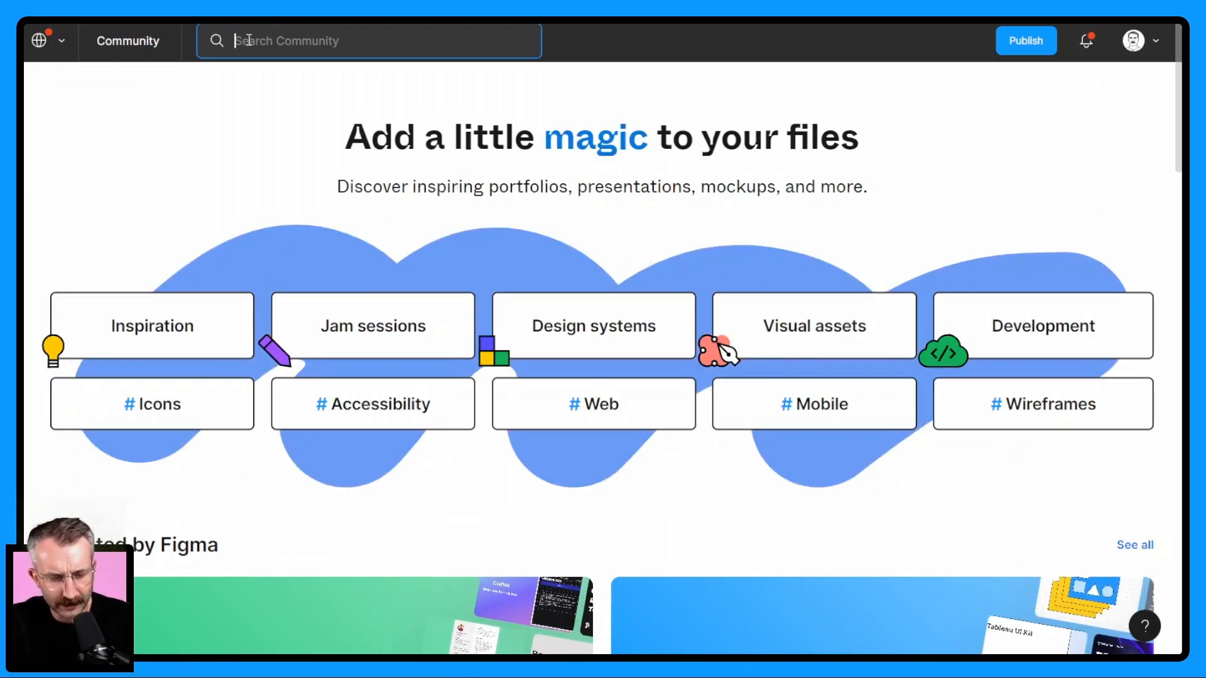
type("first figma animation")
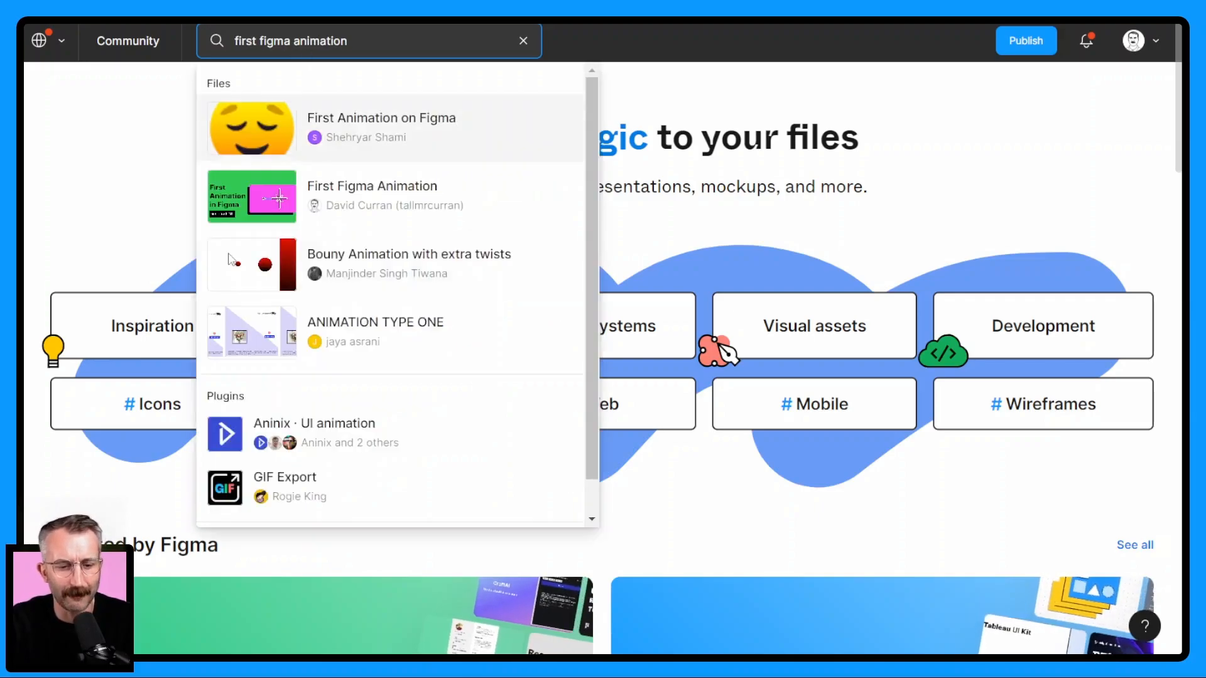
left_click(251, 214)
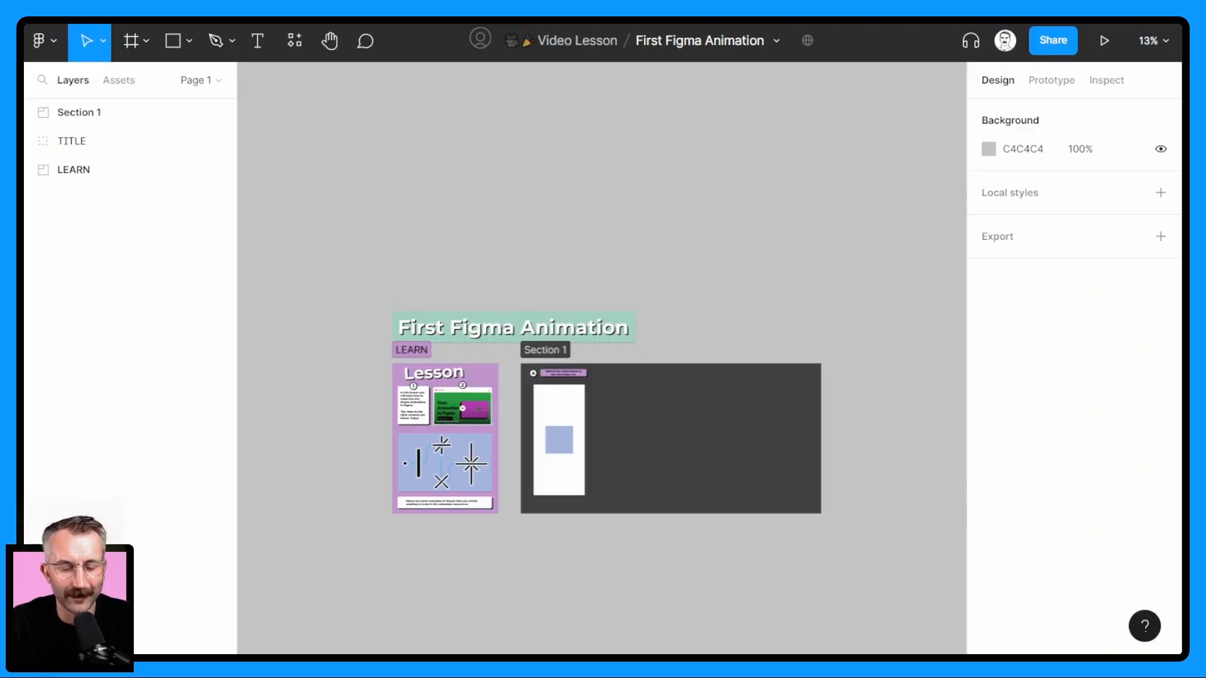
- Duplicate the iPhone 14 Pro Max - 1 frame inside Section 1 to make a second frame beside it
scroll(571, 189, "down", 3)
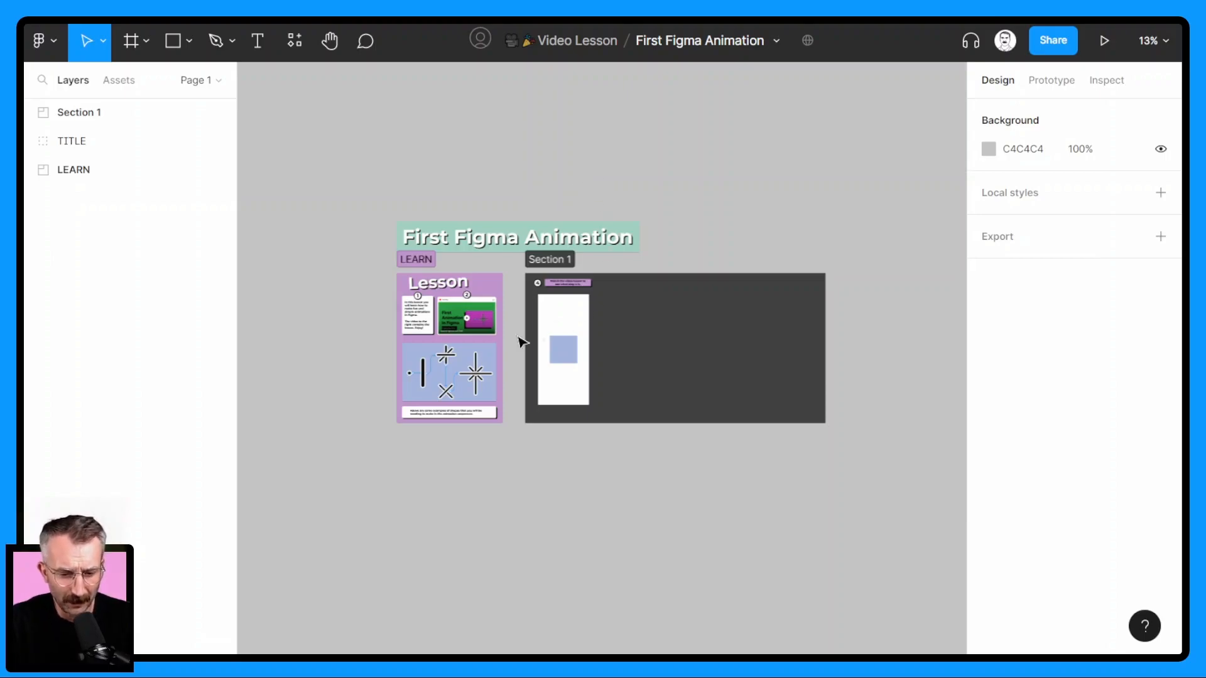
scroll(440, 332, "up", 3)
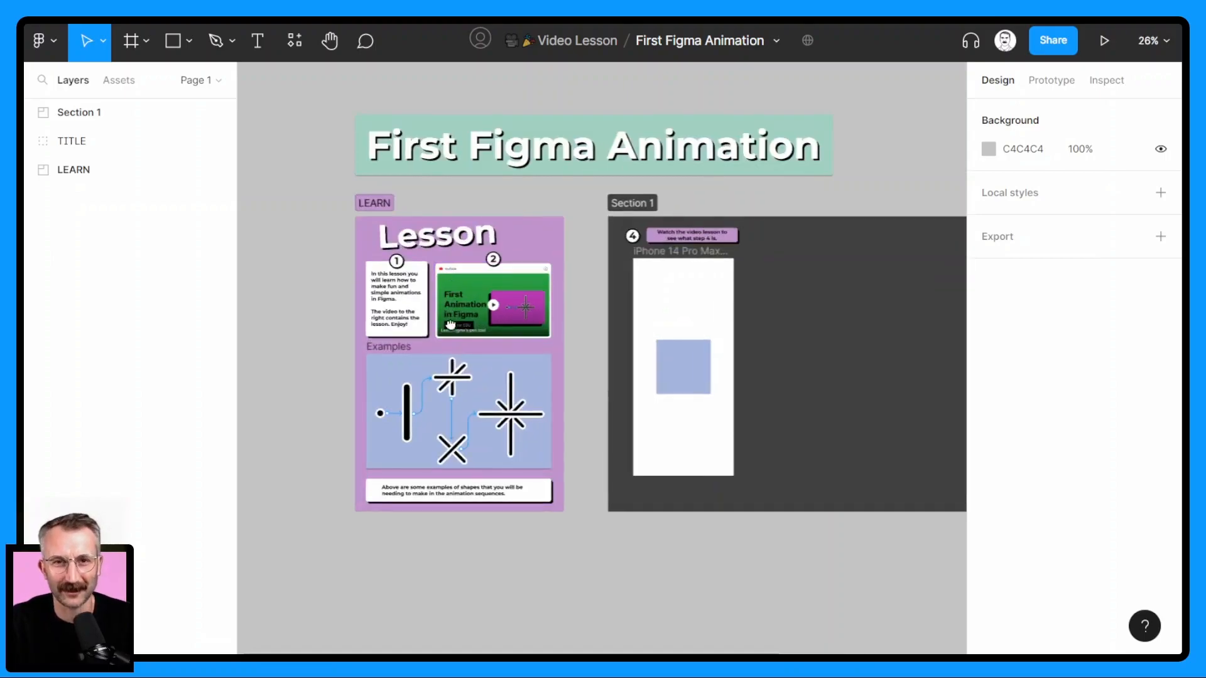
scroll(440, 301, "up", 2)
scroll(398, 313, "up", 2)
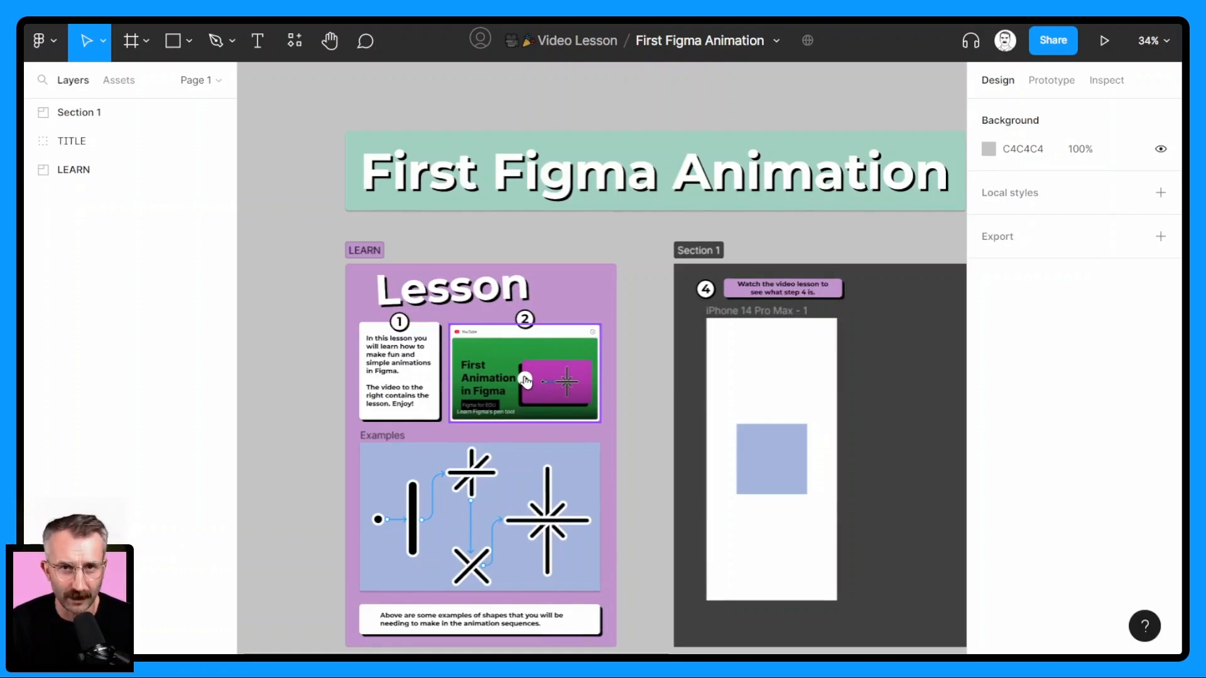
scroll(525, 381, "down", 2)
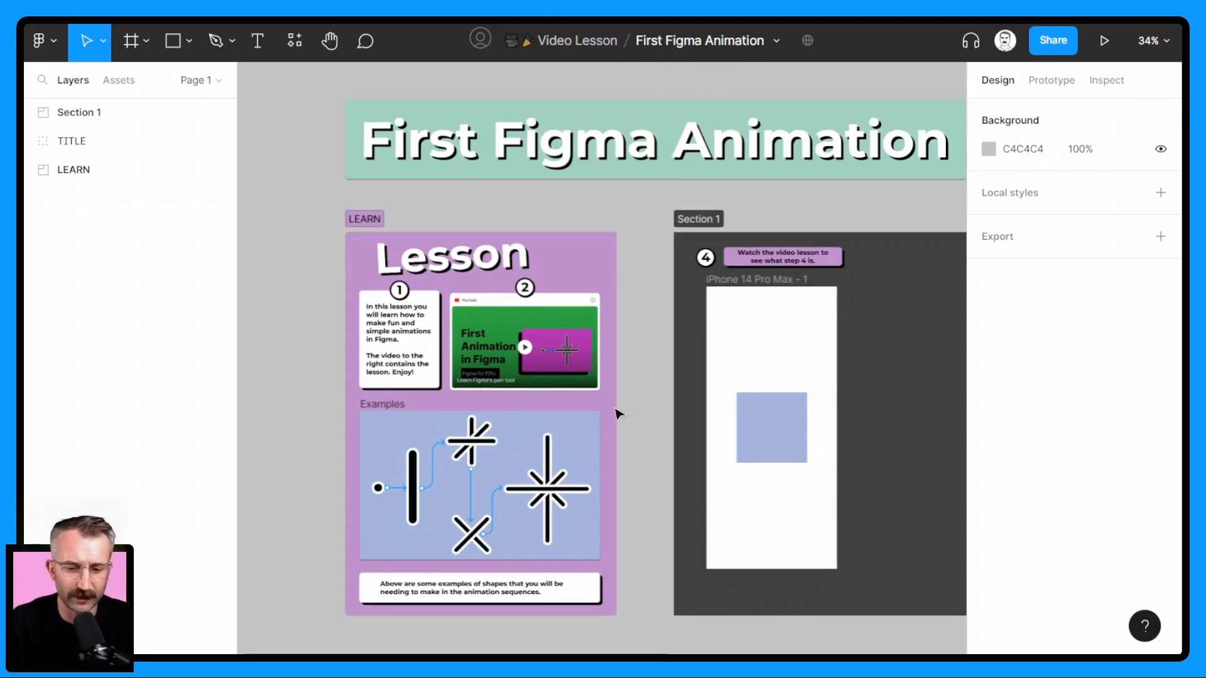
left_click_drag(802, 393, 503, 389)
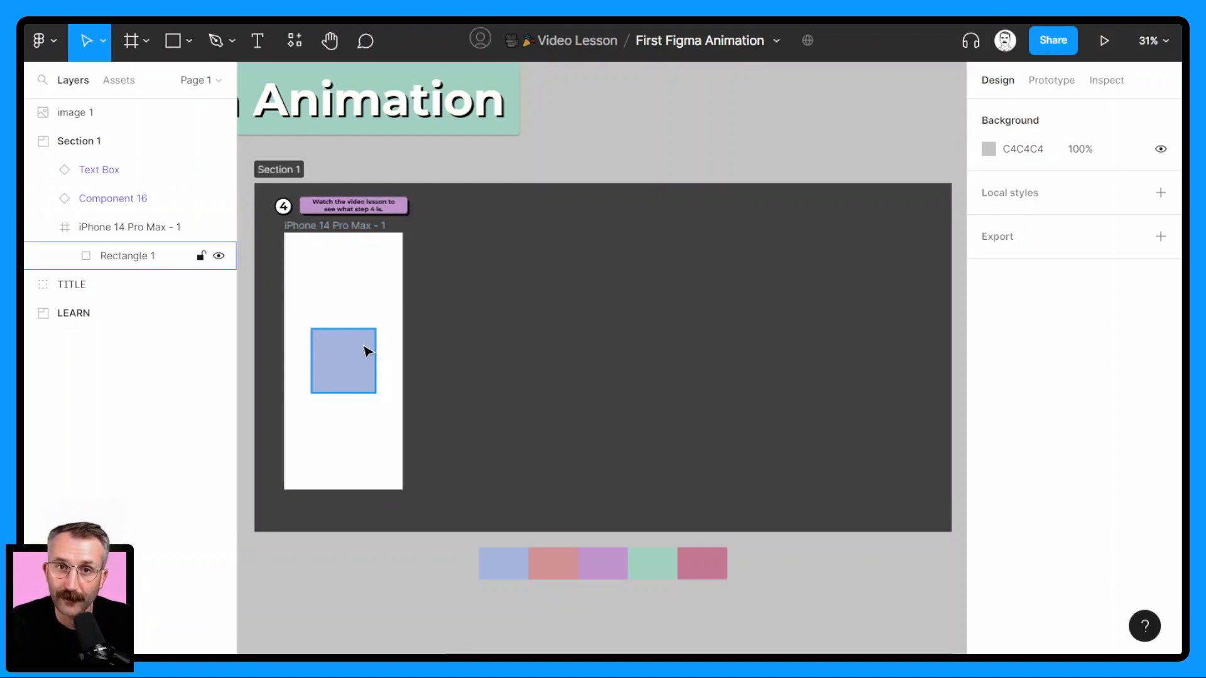
left_click(306, 227)
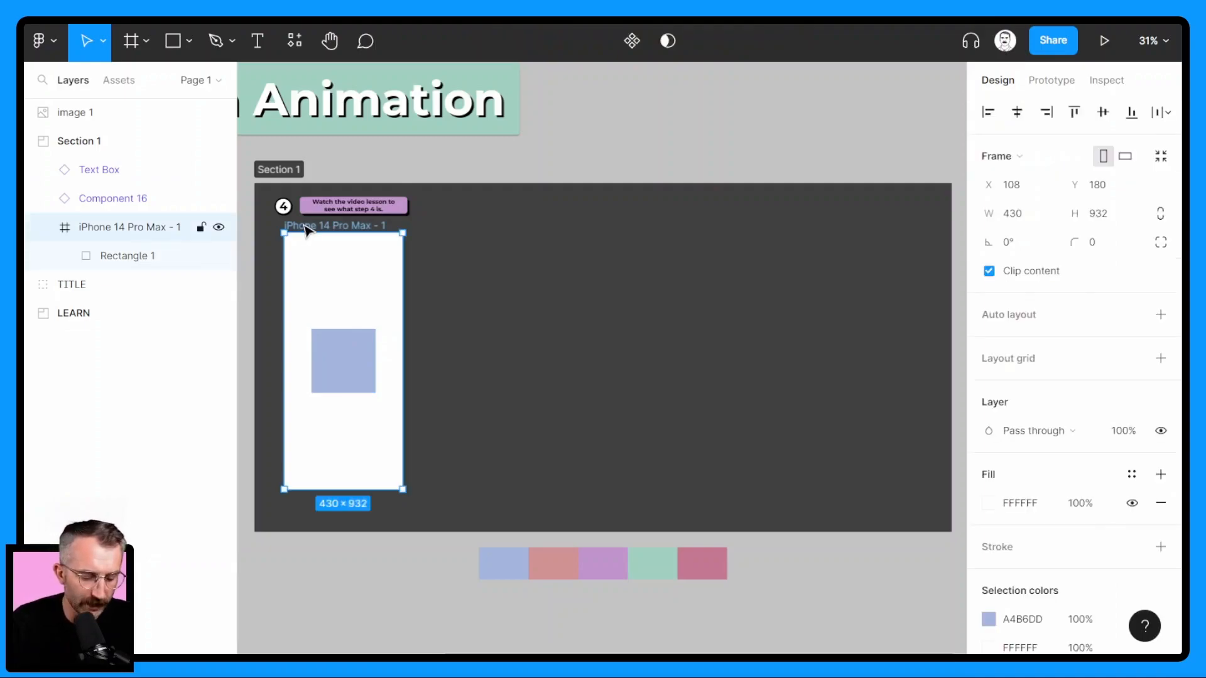
key("ctrl+d")
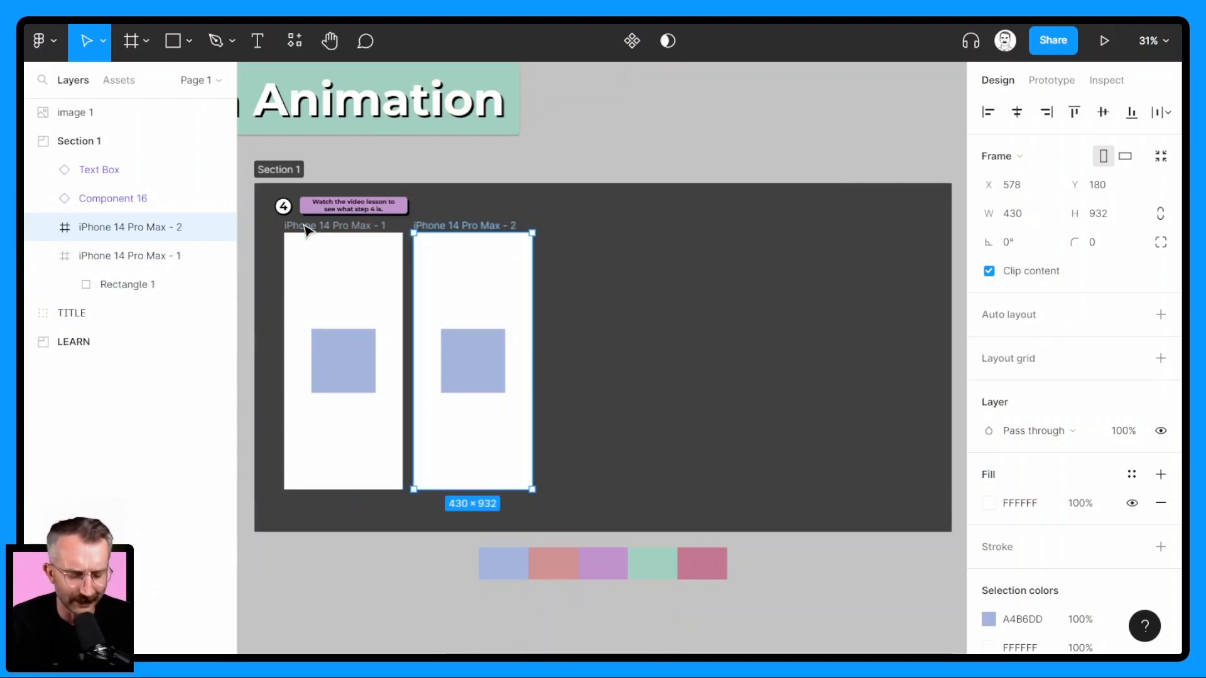
- Stretch the second frame's square vertically about its center to about 233 × 653 and fill it with the palette's salmon D09292
left_click(476, 377)
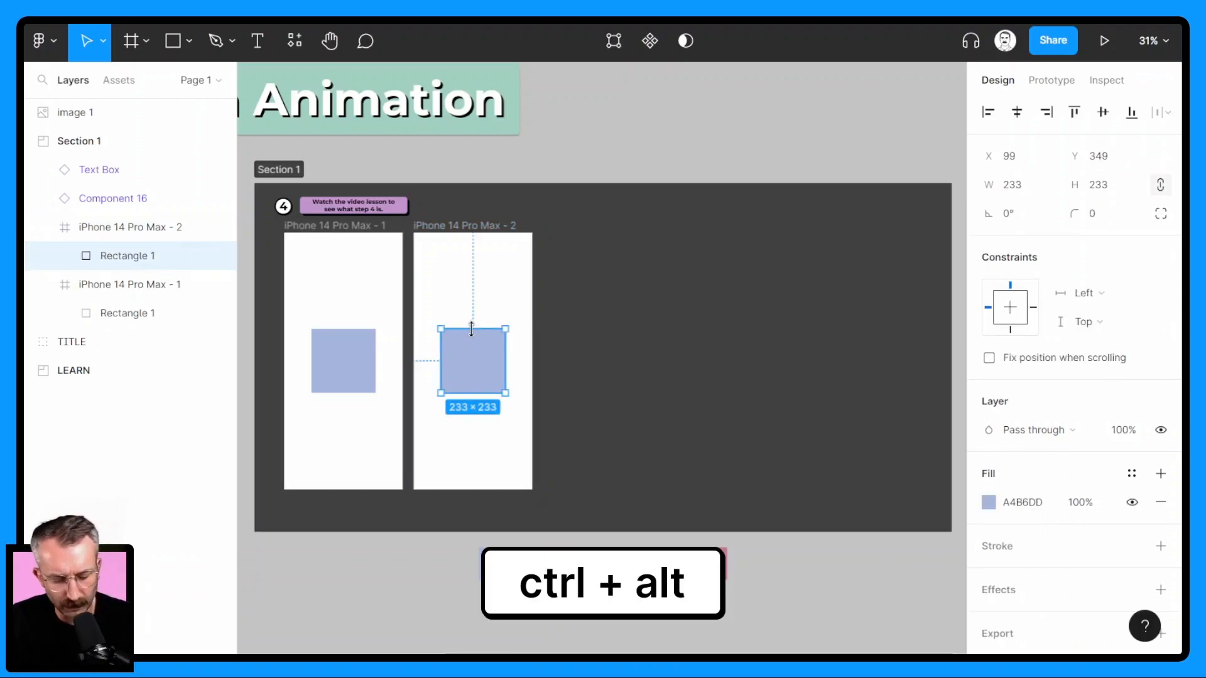
left_click_drag(471, 329, 470, 271)
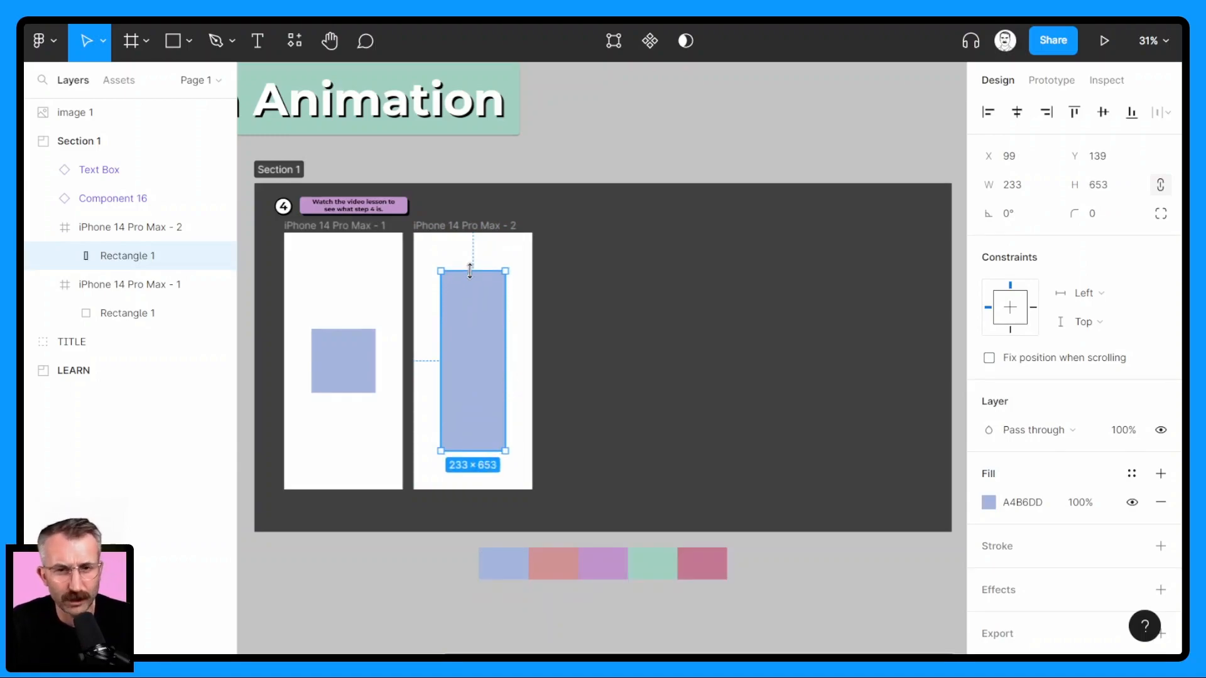
left_click(989, 503)
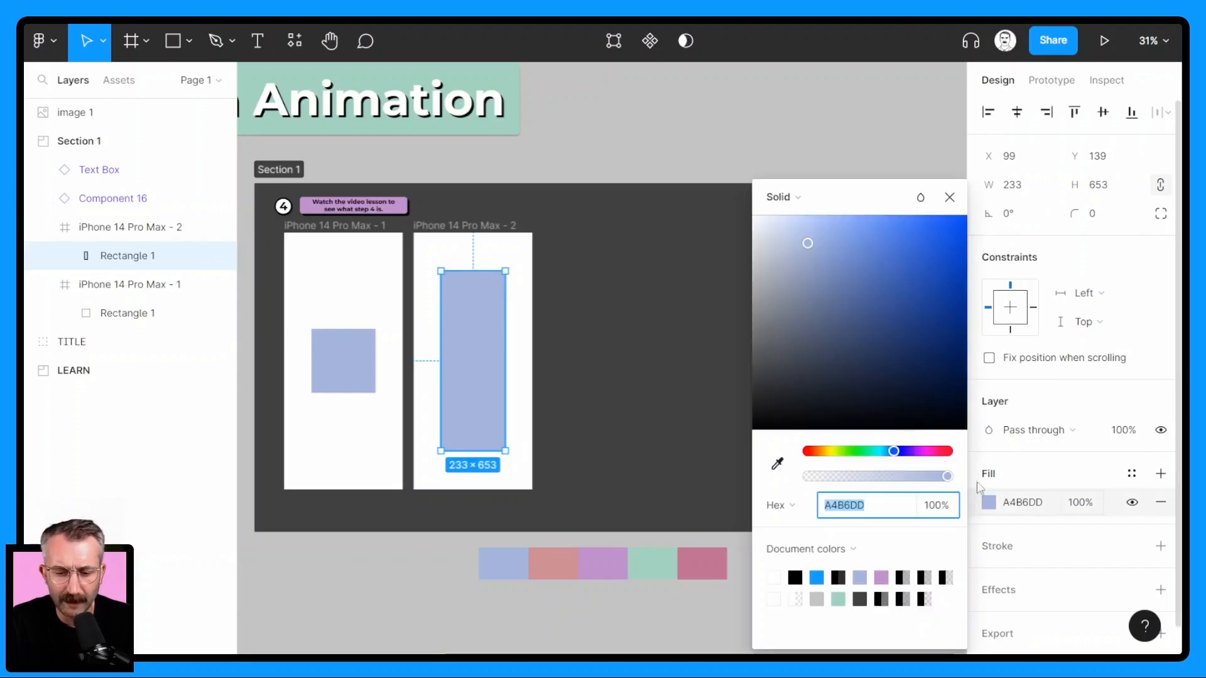
left_click(779, 463)
left_click(549, 562)
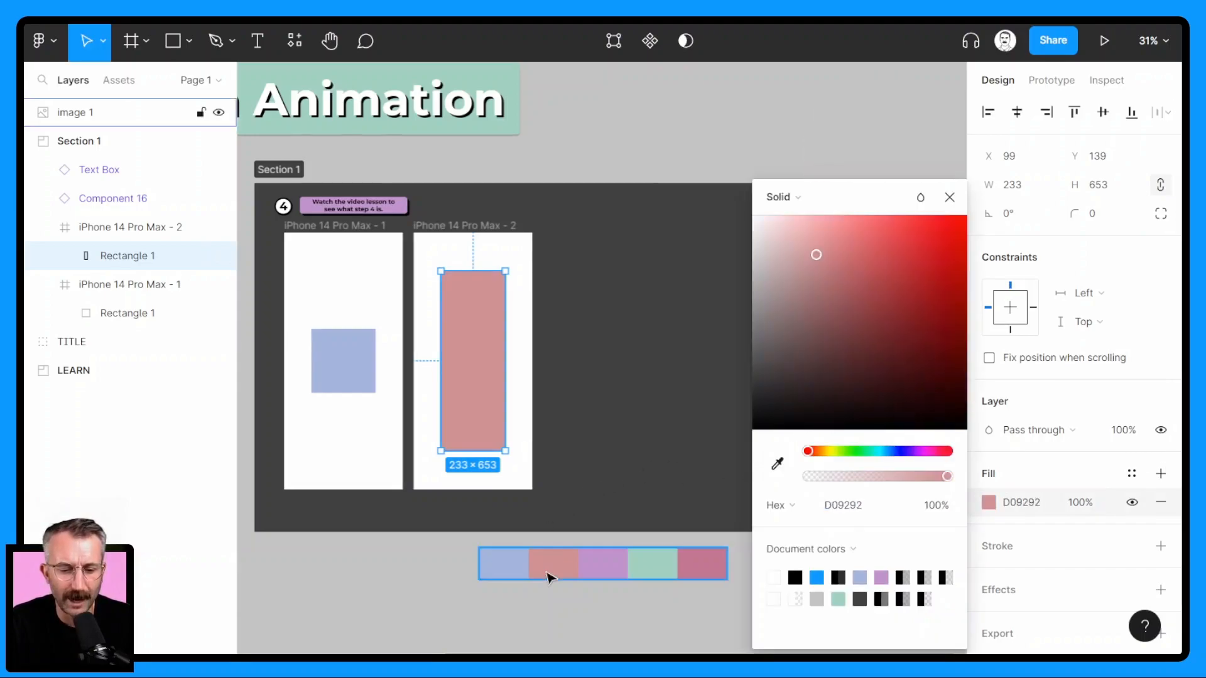
- Duplicate the second frame and set the corner radius of the copy's rectangle to 100
left_click(456, 225)
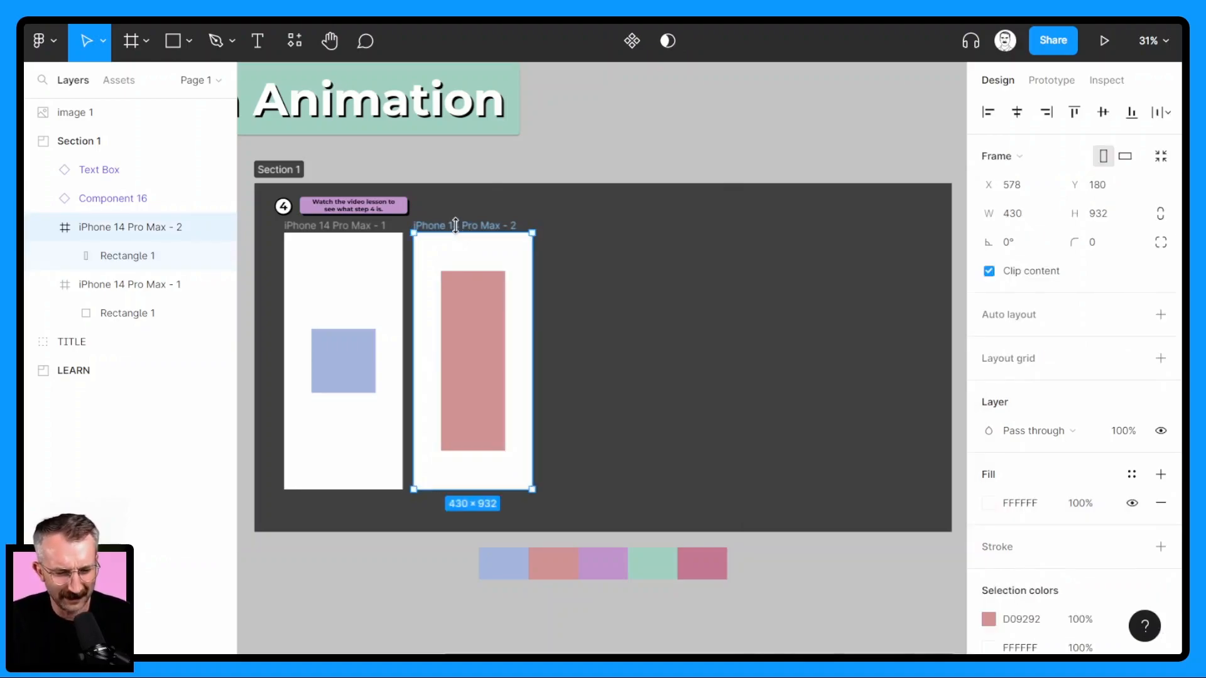
key("ctrl+d")
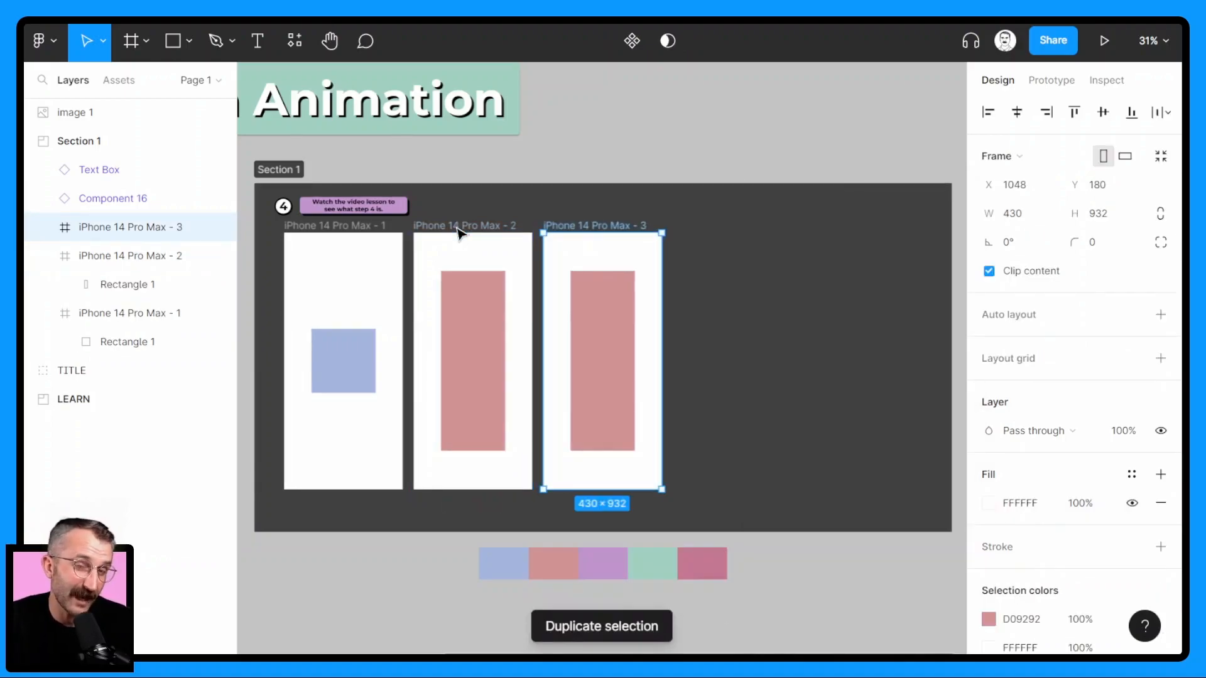
left_click(599, 359)
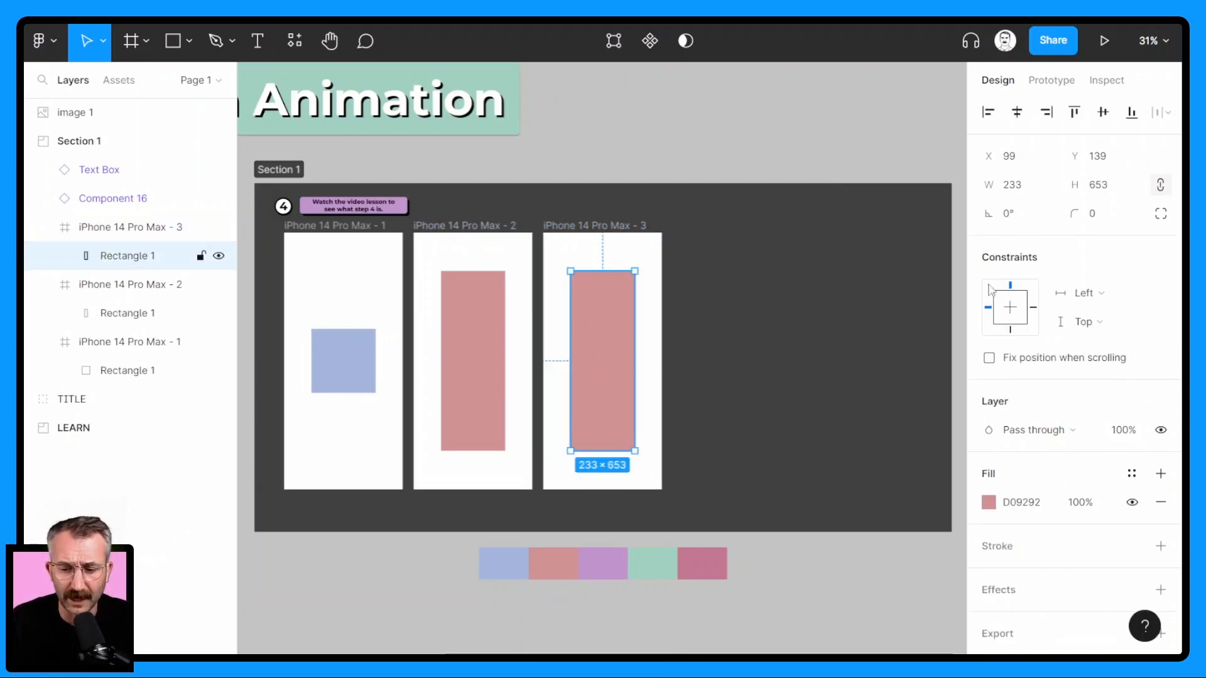
left_click(1100, 220)
type("100")
key("Return")
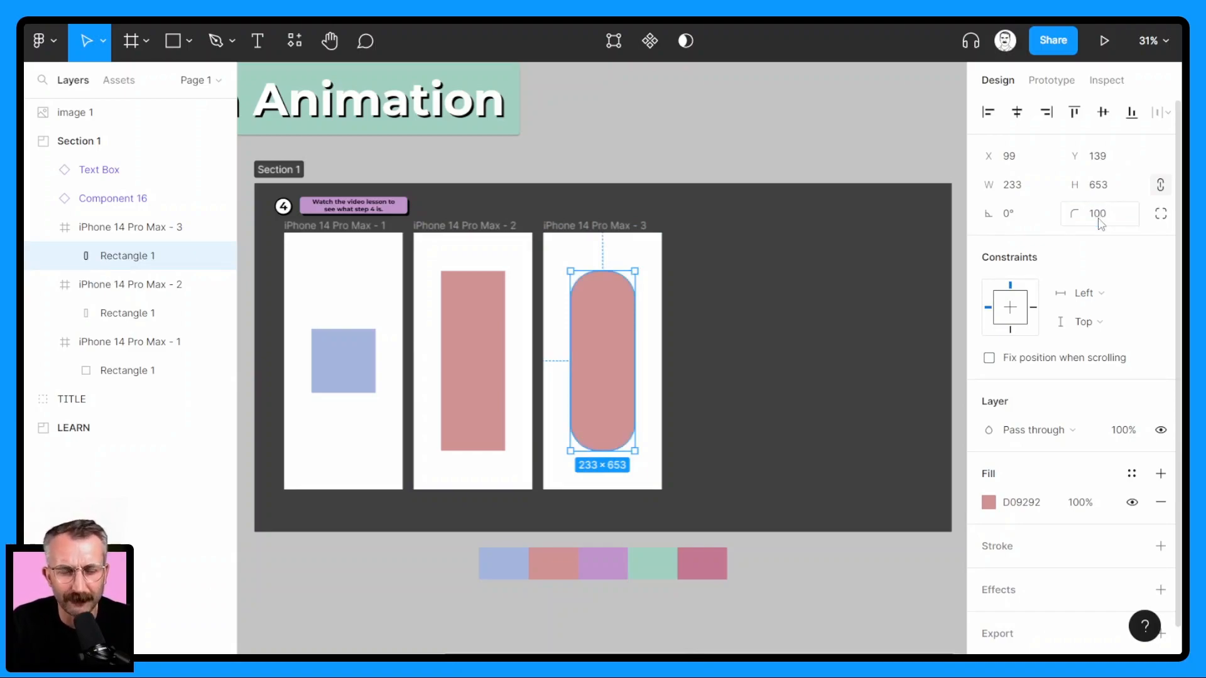
- Fill the third frame's rounded rectangle with the purple C094CC sampled from the color palette image
left_click(988, 503)
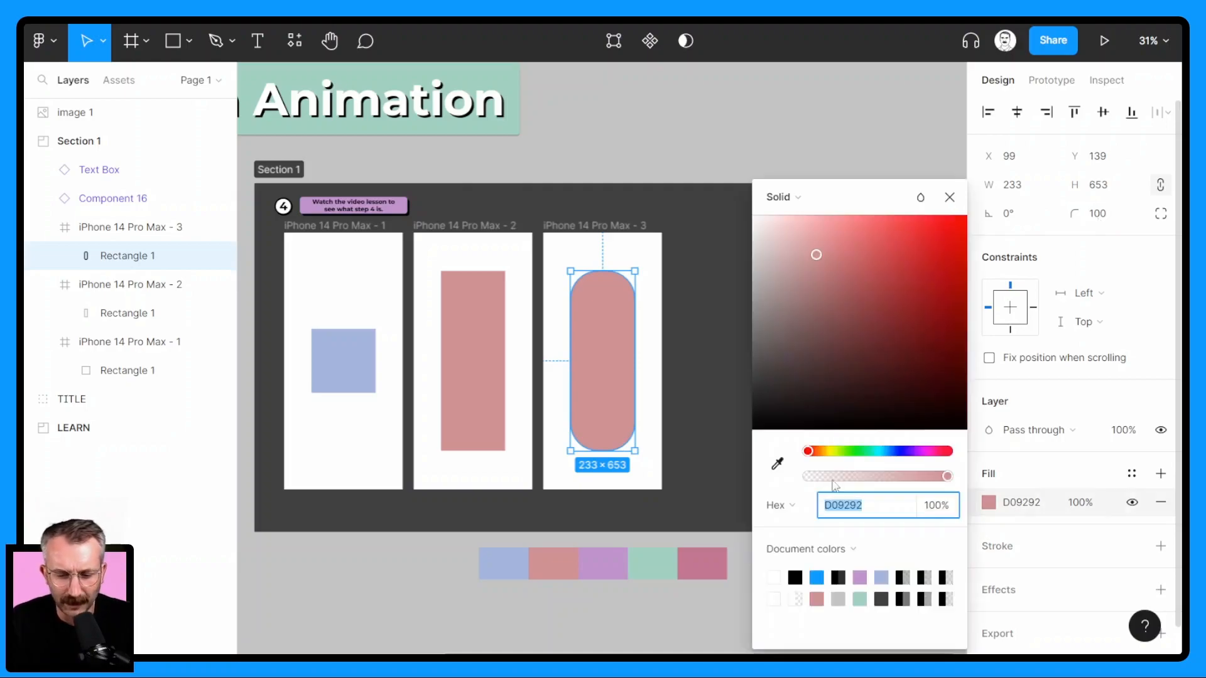
left_click(774, 465)
left_click(602, 568)
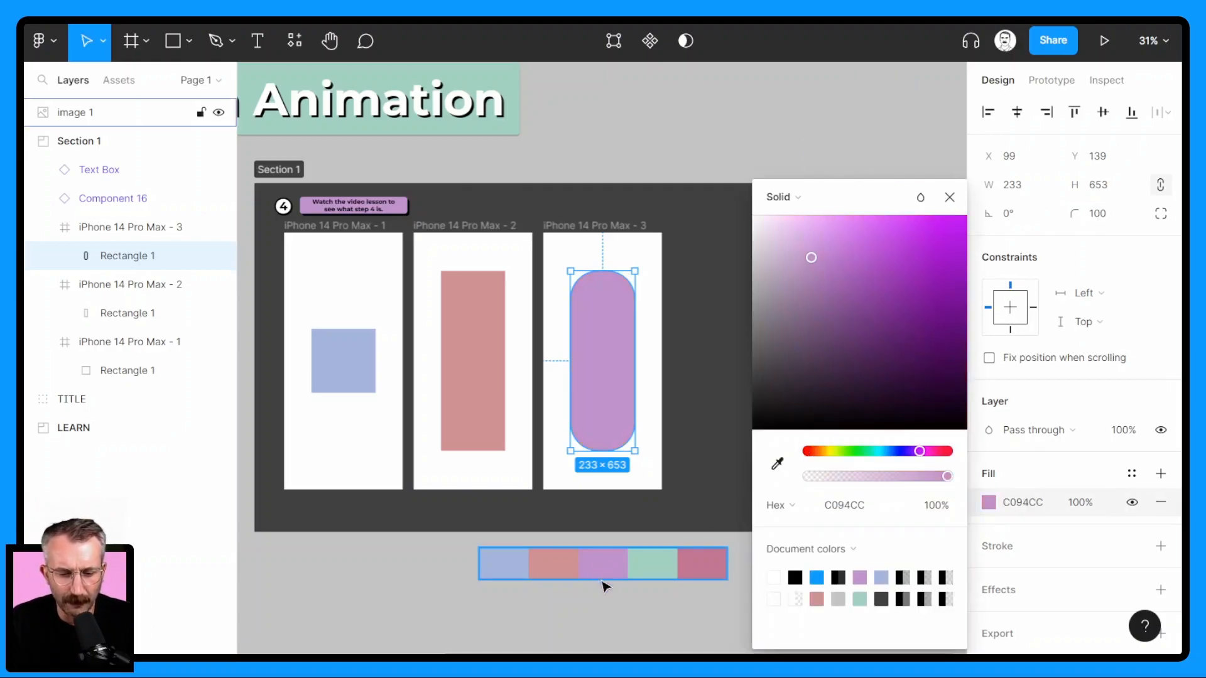
left_click(624, 639)
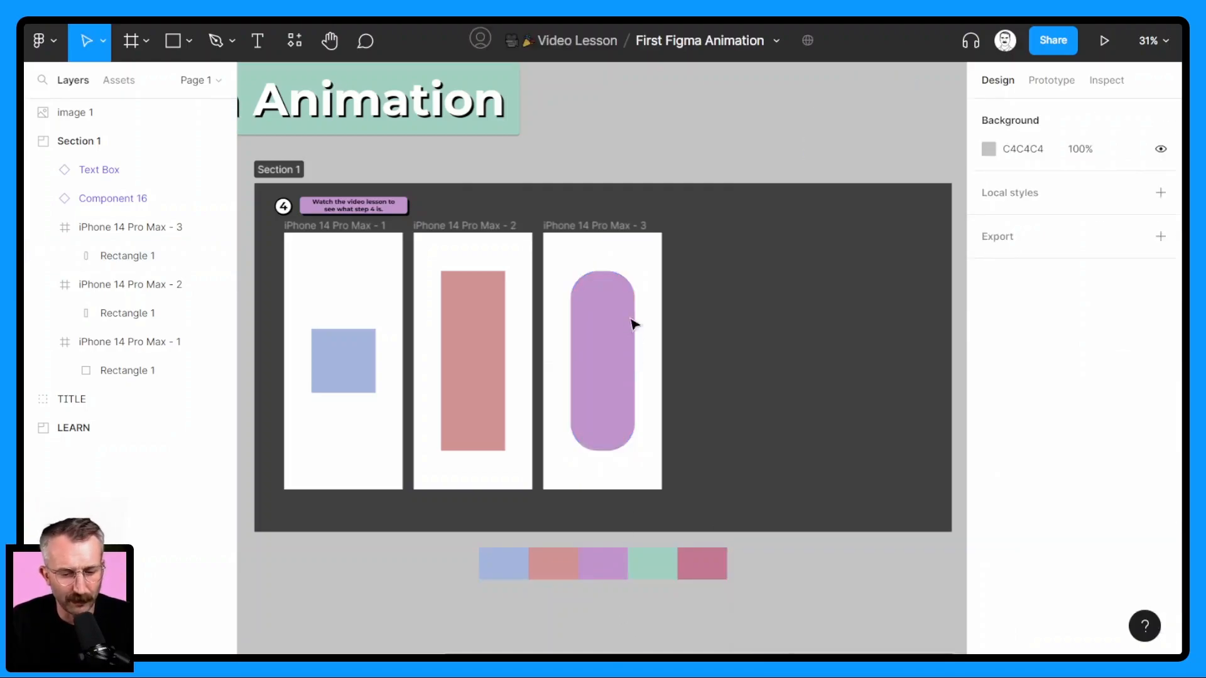
- Duplicate the third frame and shrink the copy's rounded shape vertically about its center to about 233 × 251
left_click(566, 227)
key("ctrl+d")
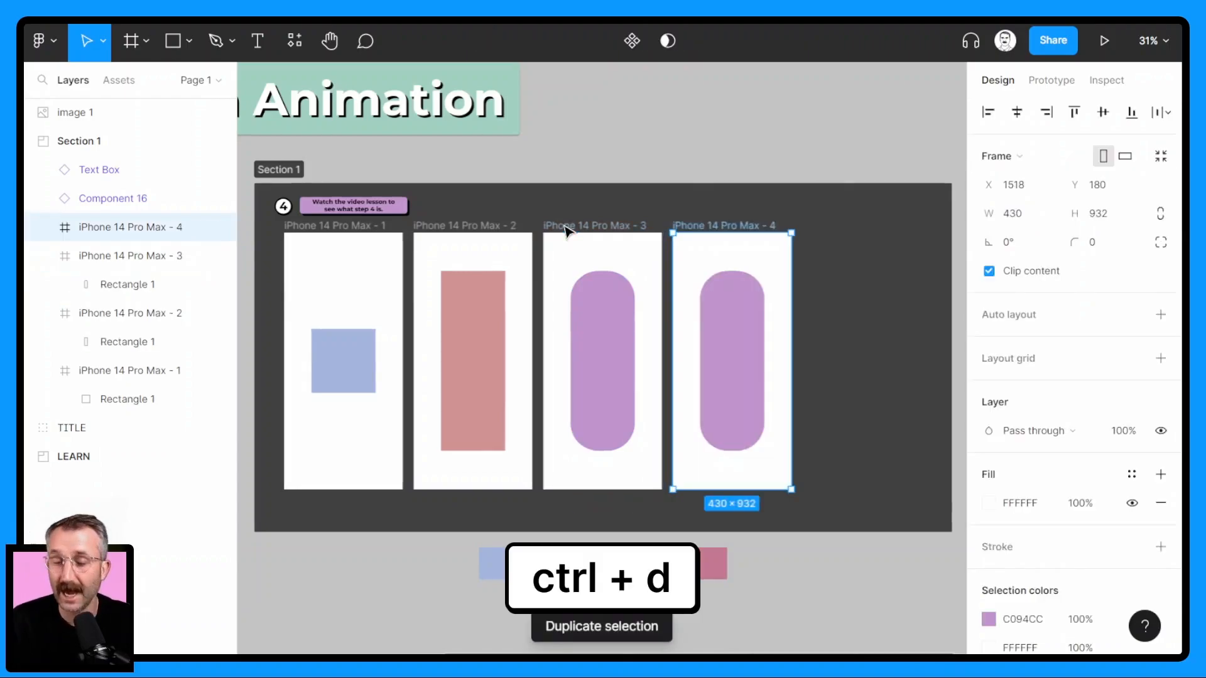
left_click(729, 337)
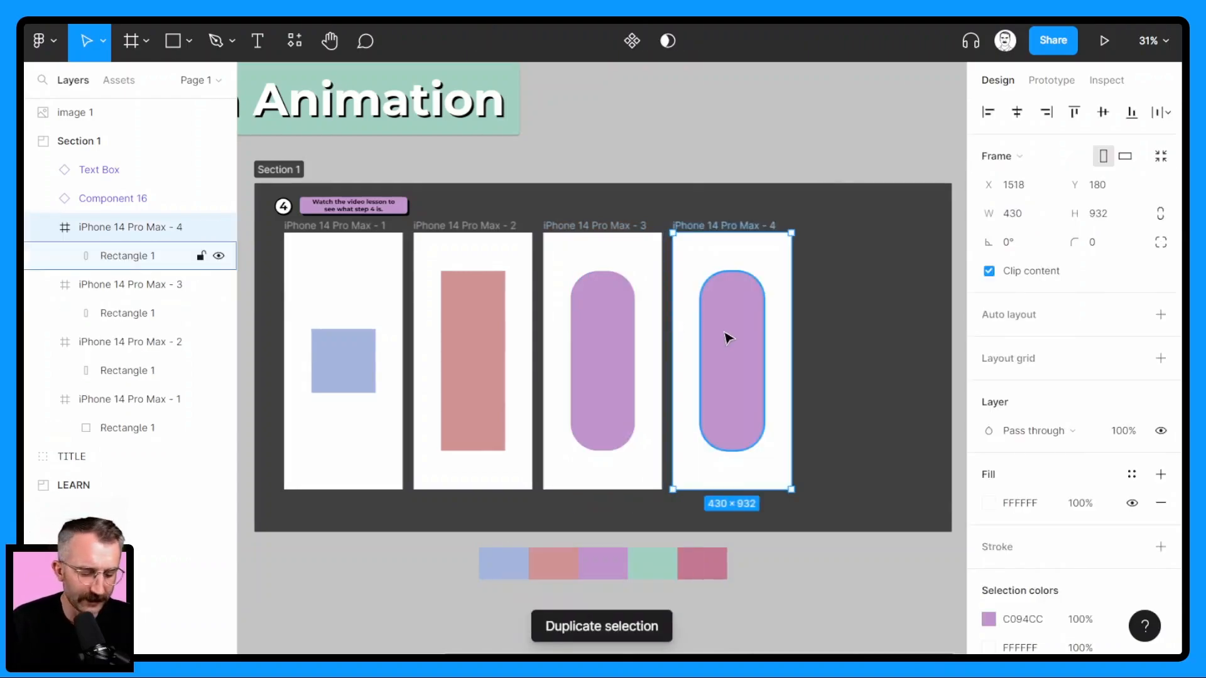
key("ctrl+alt")
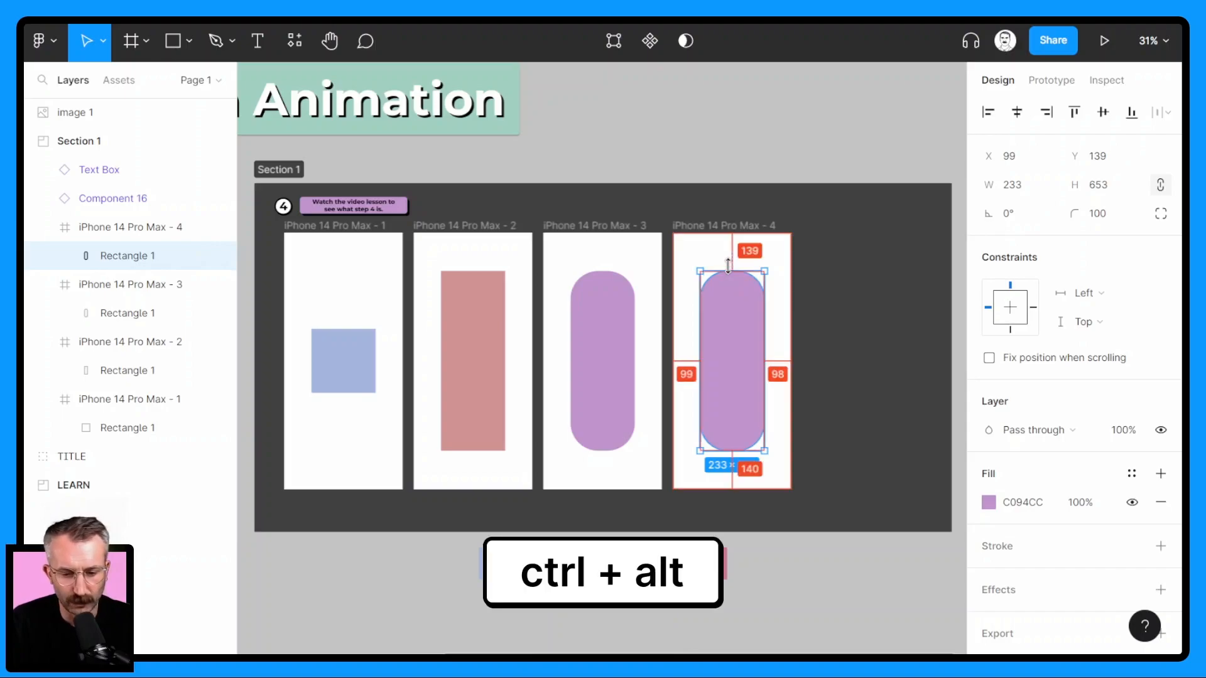
left_click_drag(728, 265, 728, 327)
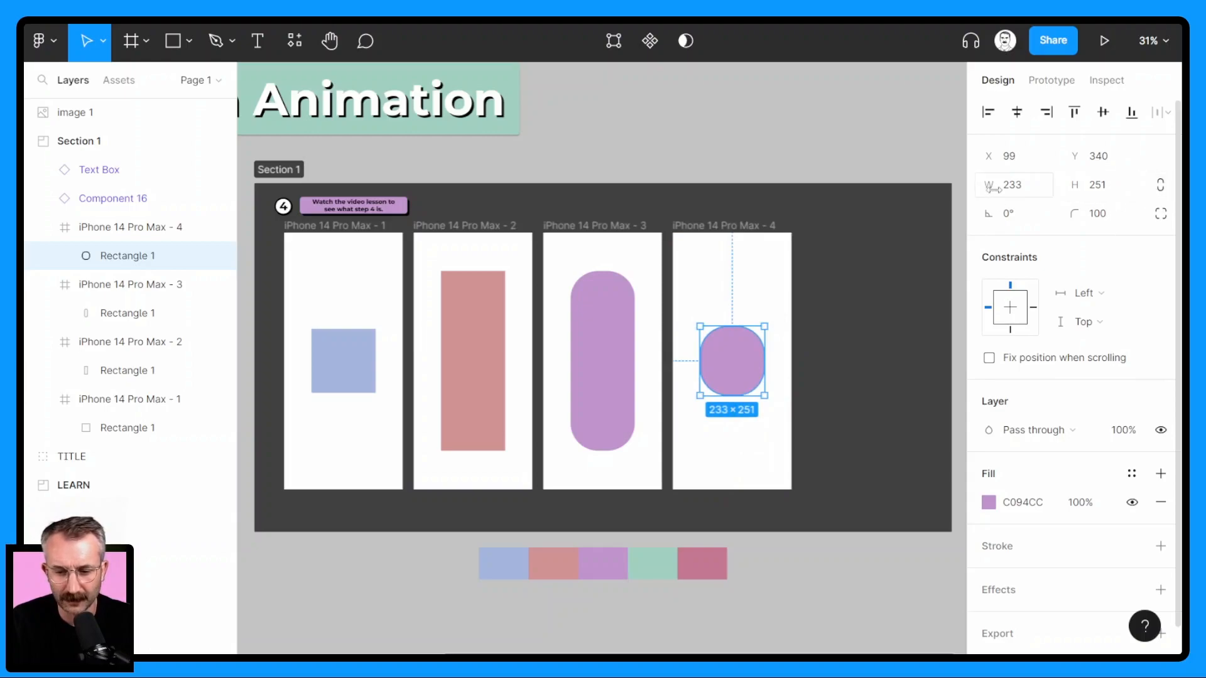
- Make the fourth frame's shape a circle with height 233 and corner radius 145, filled with the palette's green A2D0C0
left_click(1104, 191)
type("233")
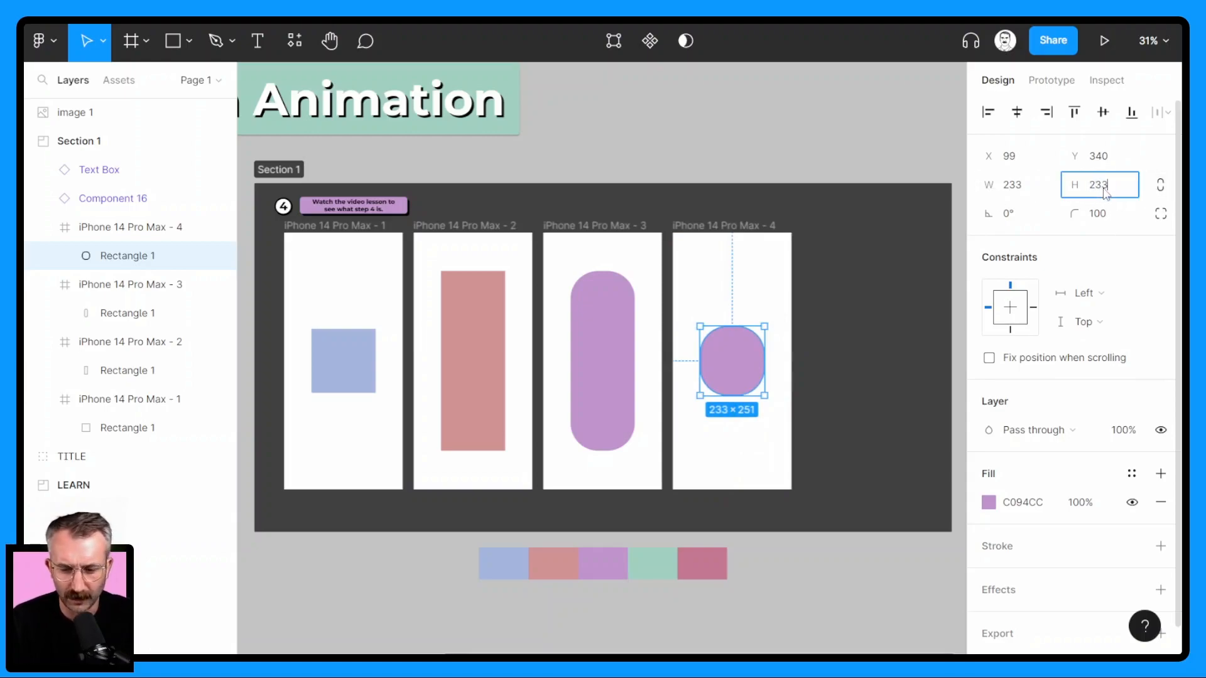
key("Return")
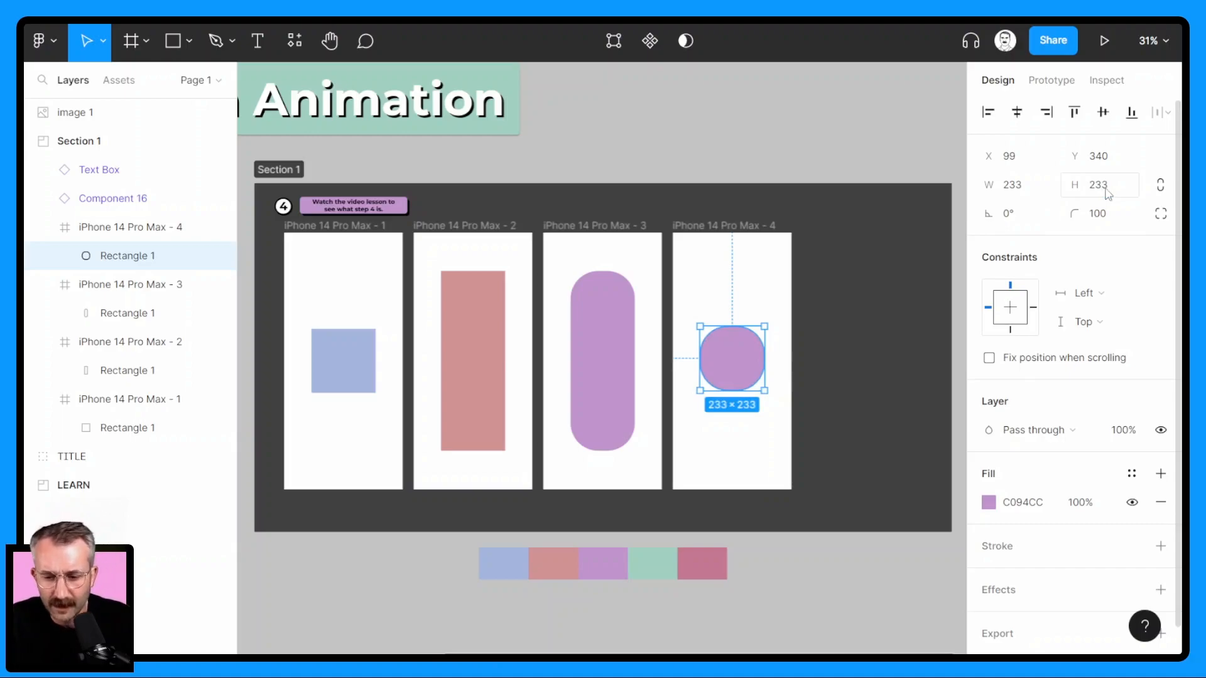
left_click_drag(1075, 214, 729, 283)
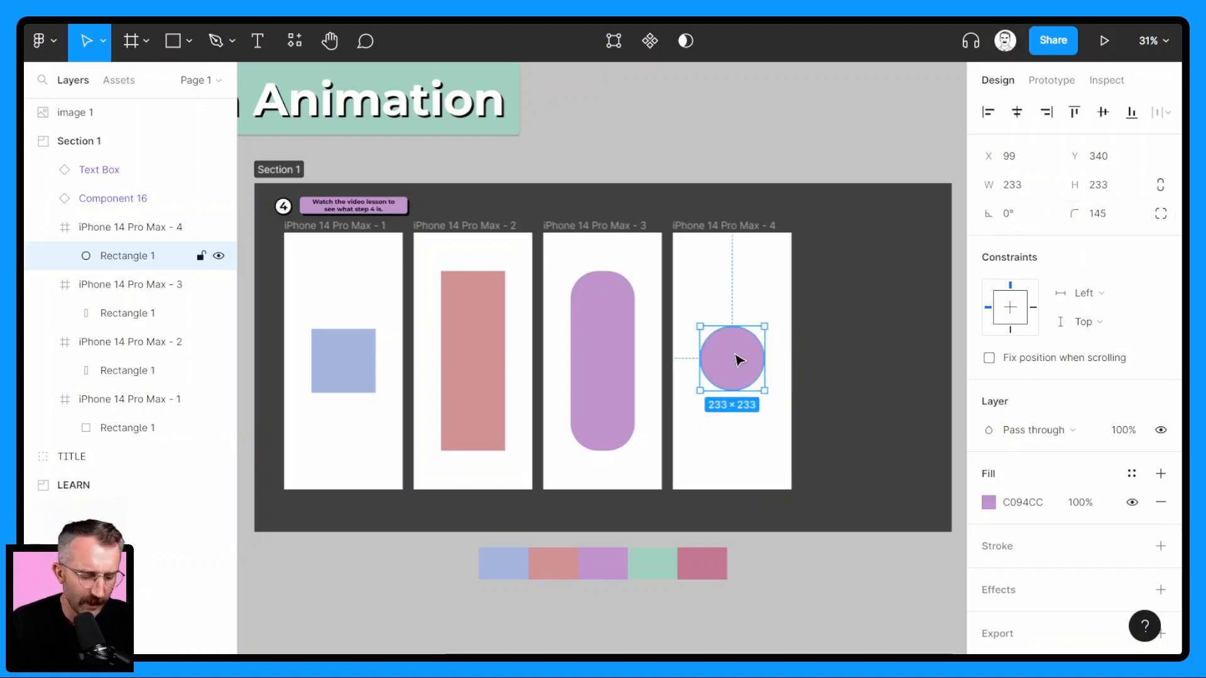
key("i")
left_click(647, 563)
- Duplicate the fourth frame and set the corner radius of the copy's circle to 0
left_click(694, 224)
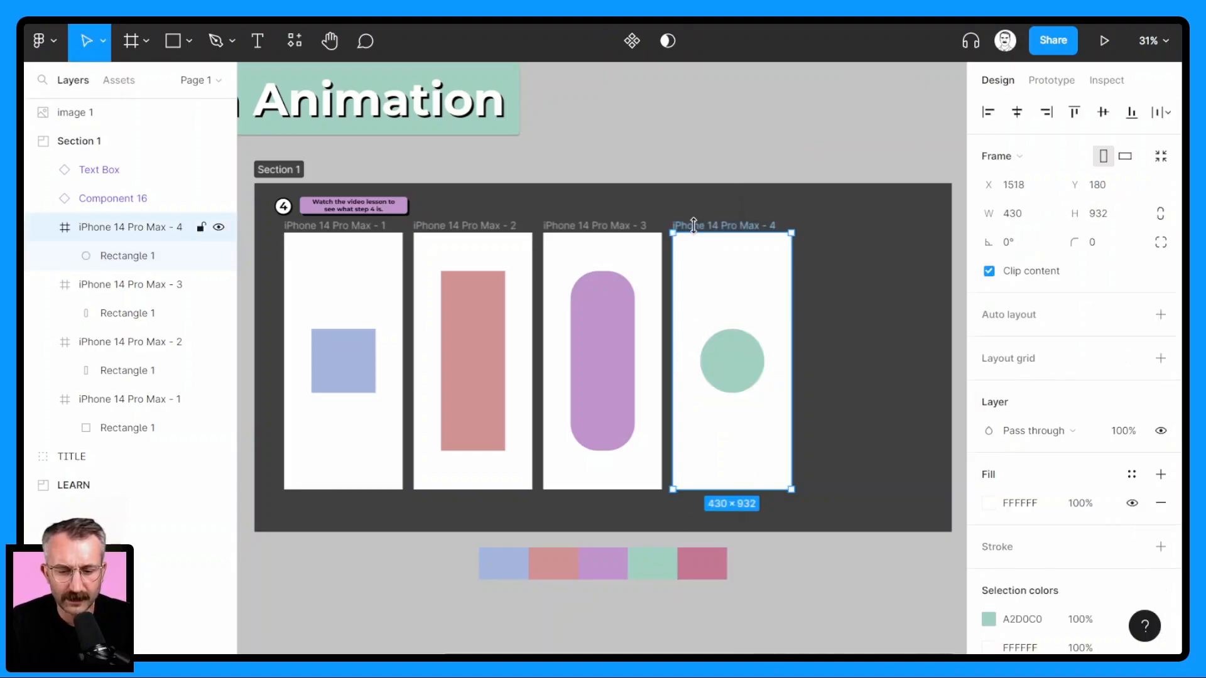
key("ctrl+d")
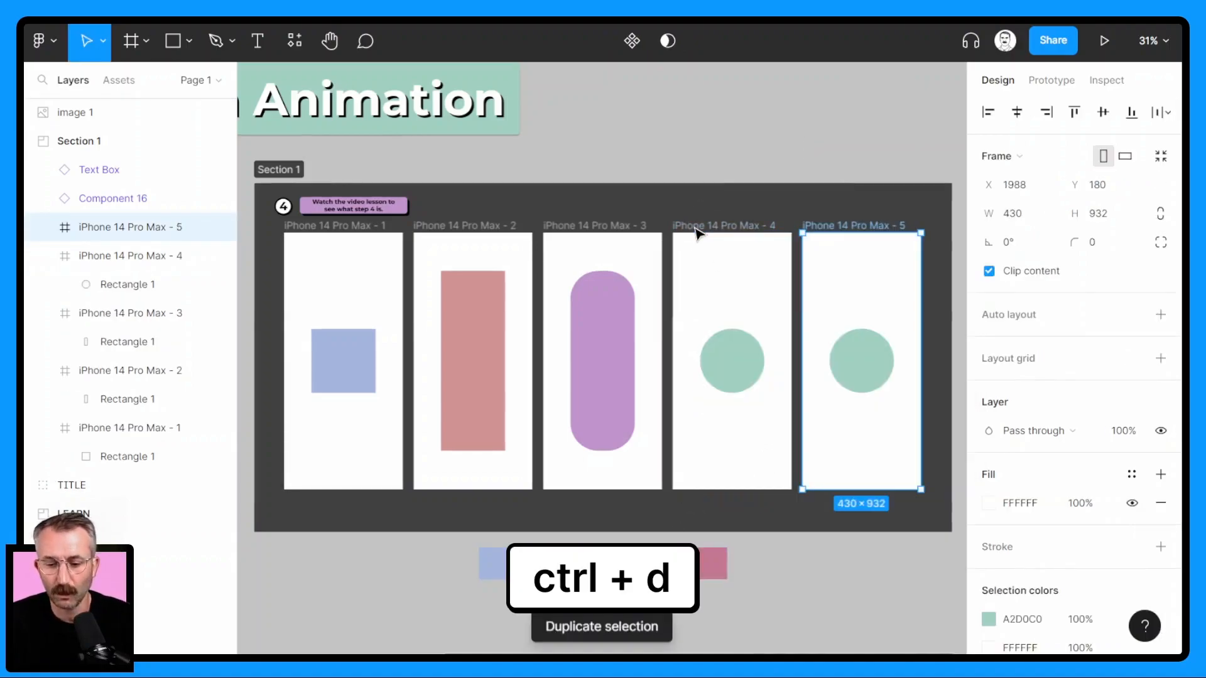
left_click(862, 374)
left_click(1106, 216)
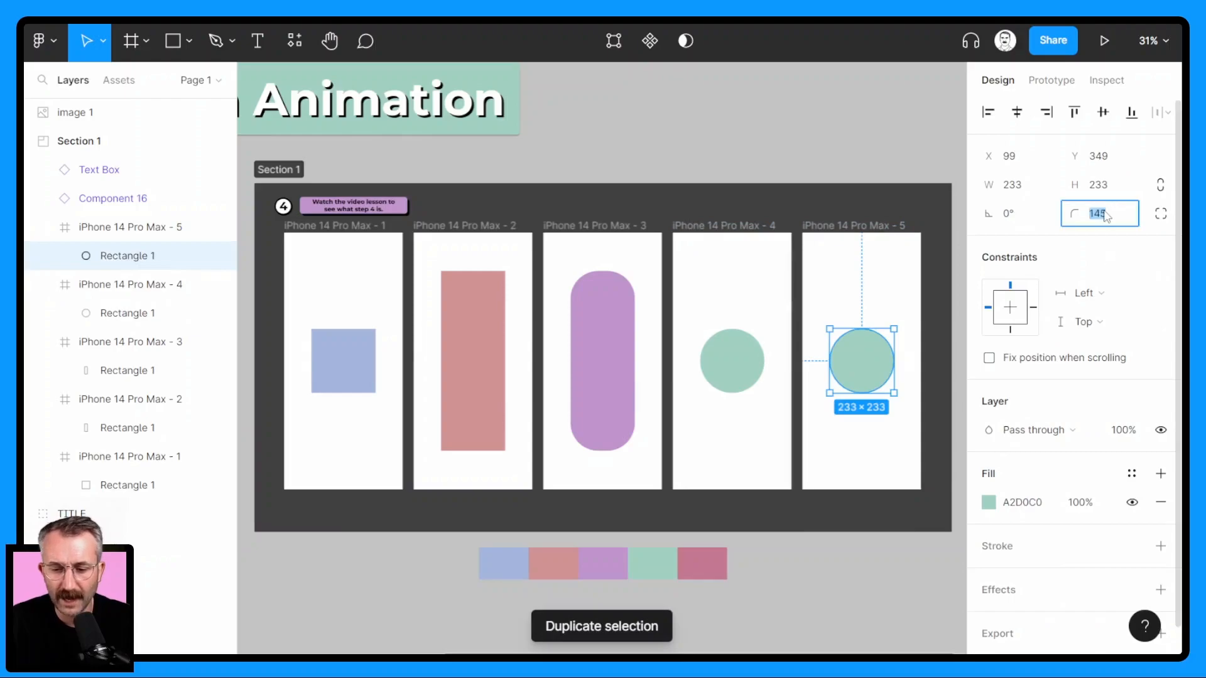
type("0")
key("Return")
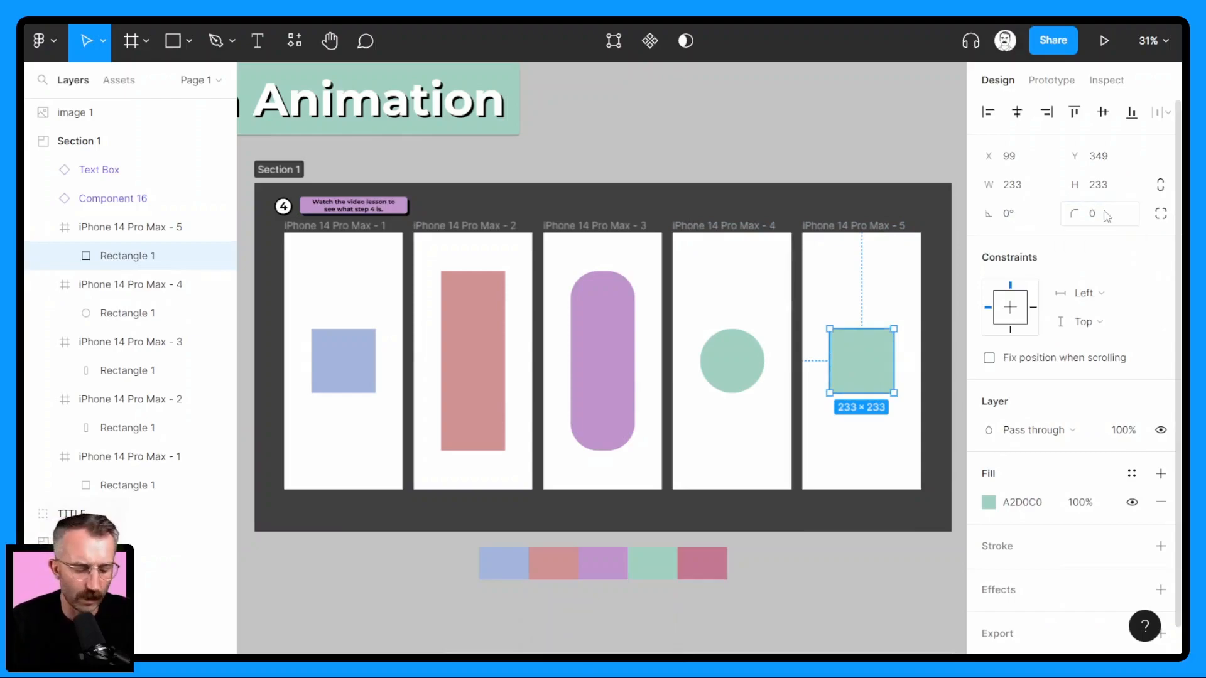
- Rotate the fifth frame's square to -45° and fill it with the palette's dark pink C37892
left_click_drag(899, 321, 909, 361)
left_click(989, 502)
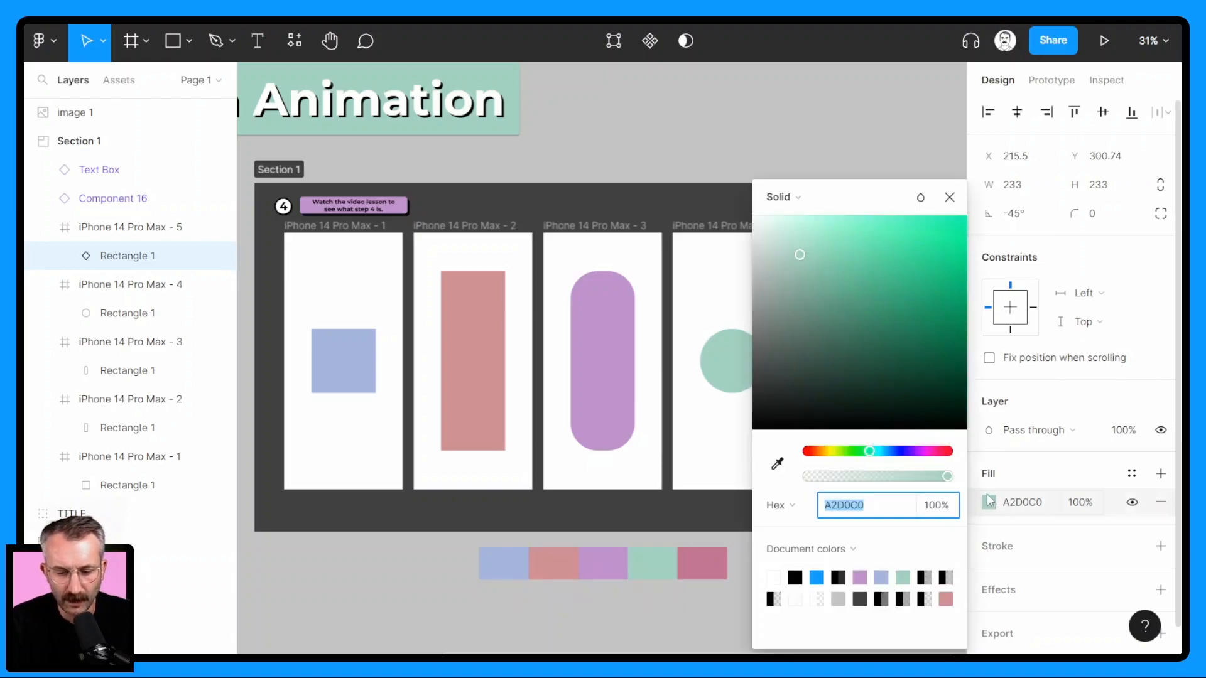
left_click(777, 463)
left_click(718, 558)
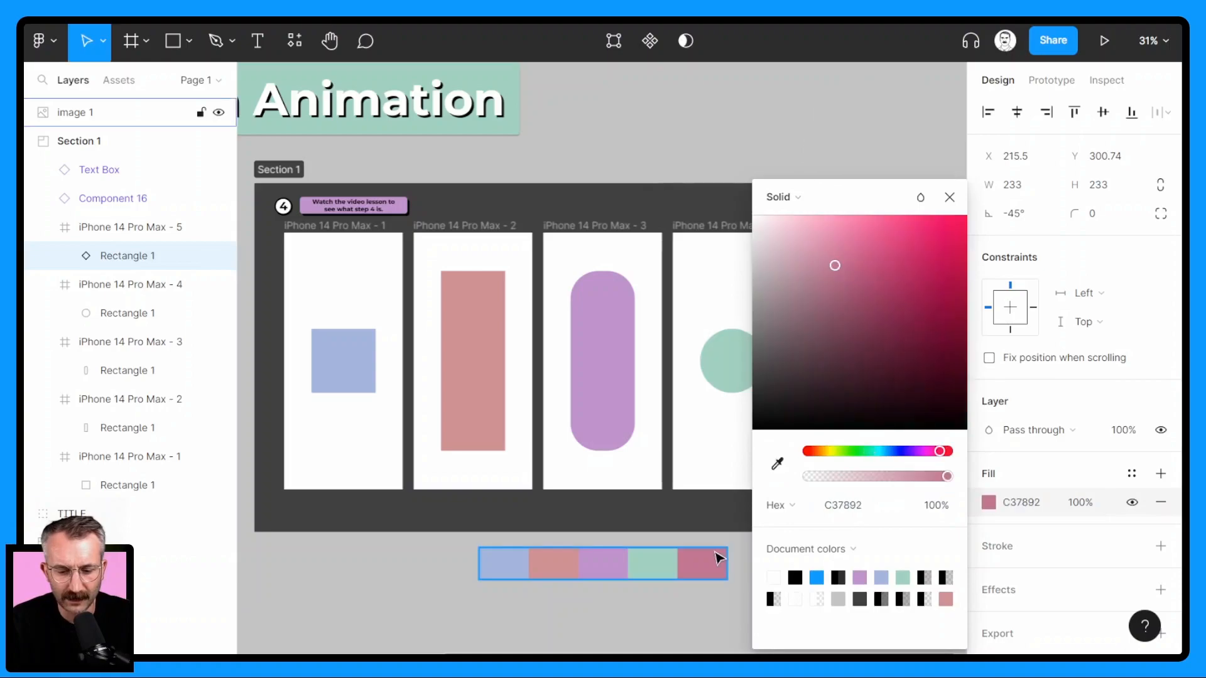
left_click(719, 162)
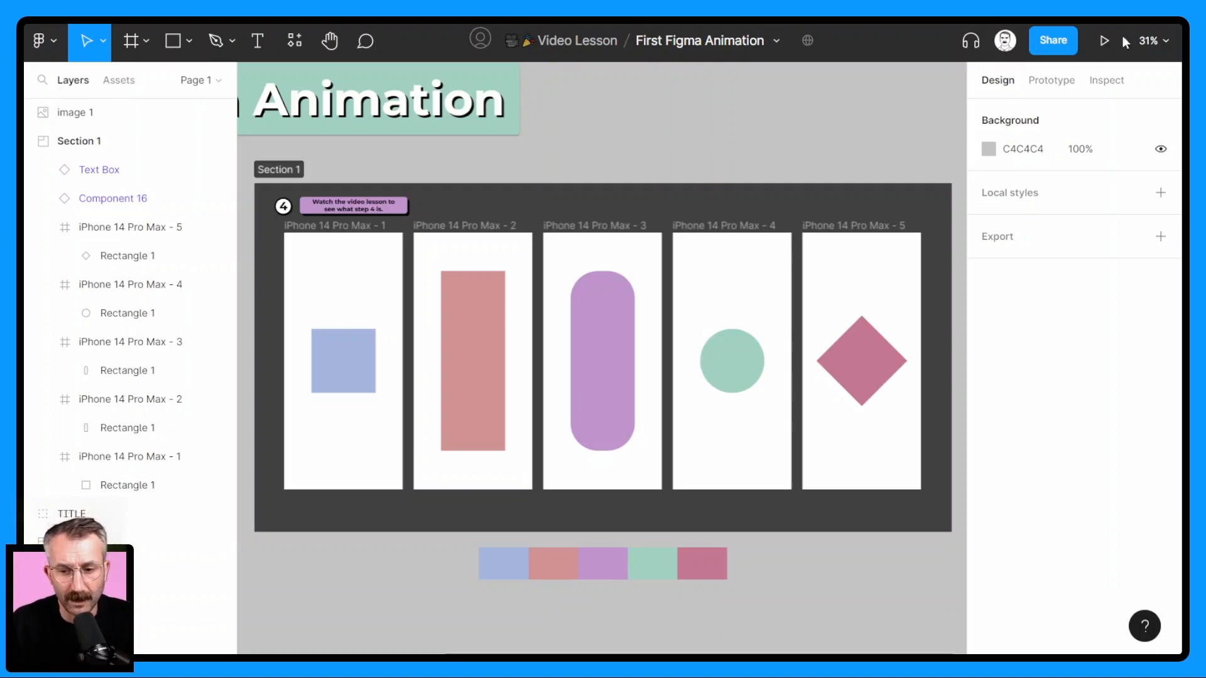
- Switch to prototyping and connect the first iPhone frame to the second with an on-click Navigate to interaction
left_click(1052, 80)
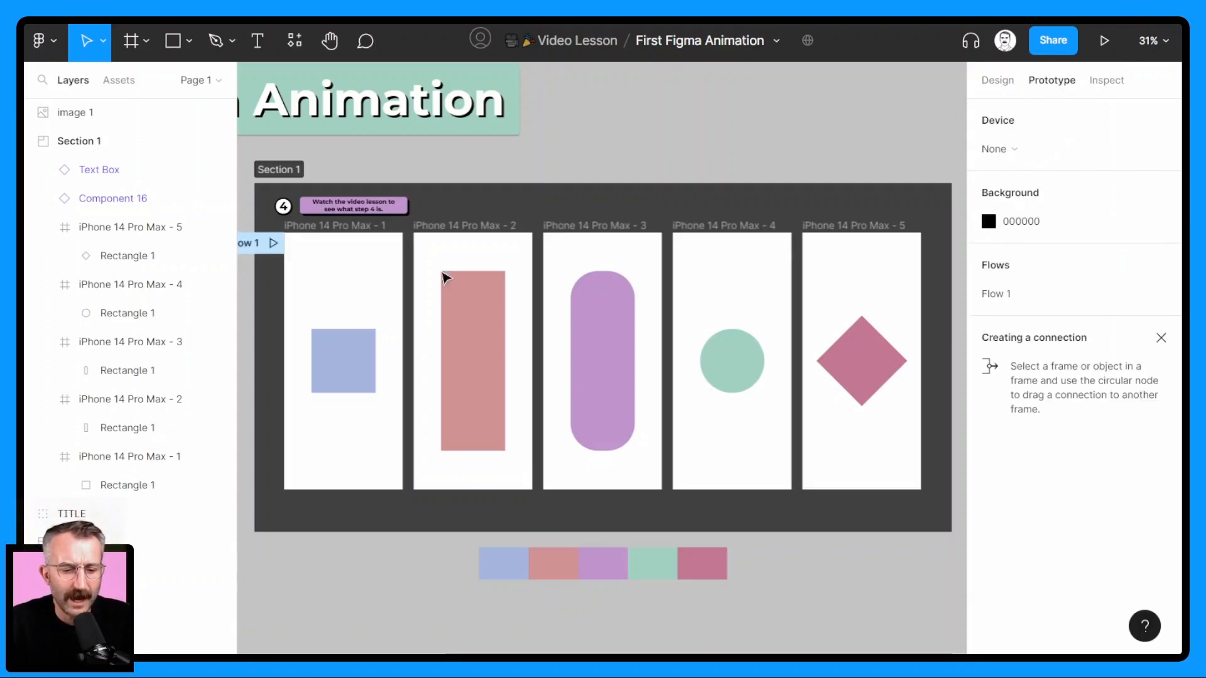
left_click_drag(310, 348, 511, 336)
left_click(453, 231)
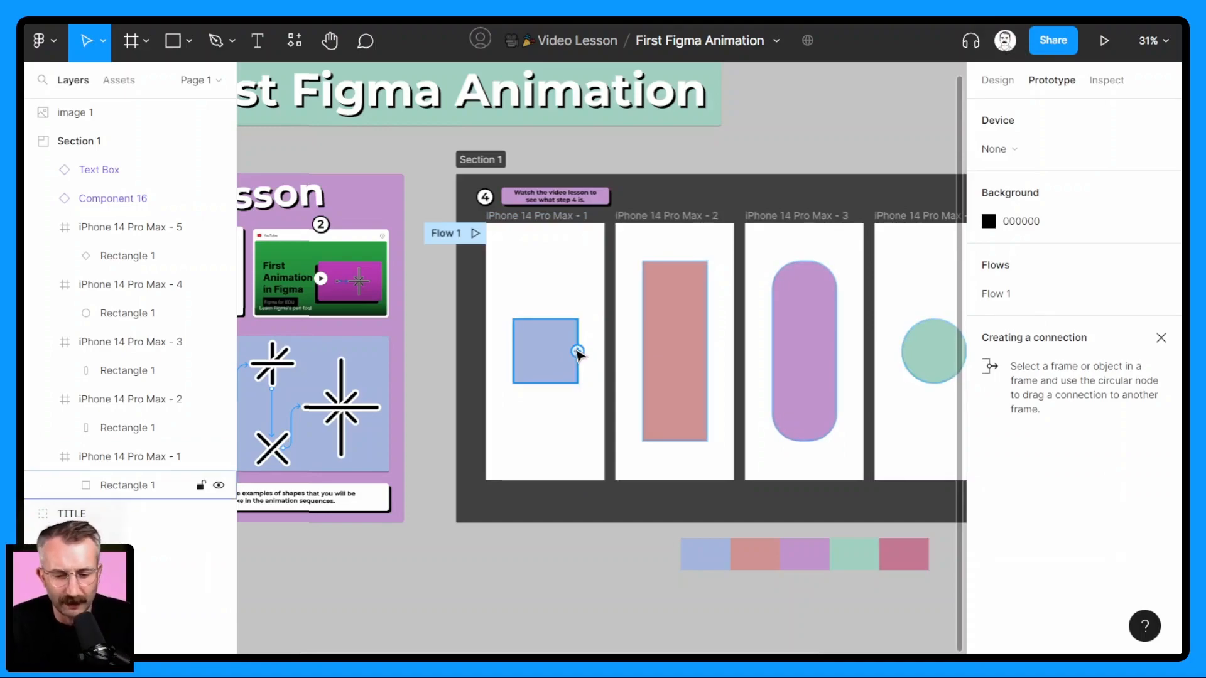
left_click(556, 220)
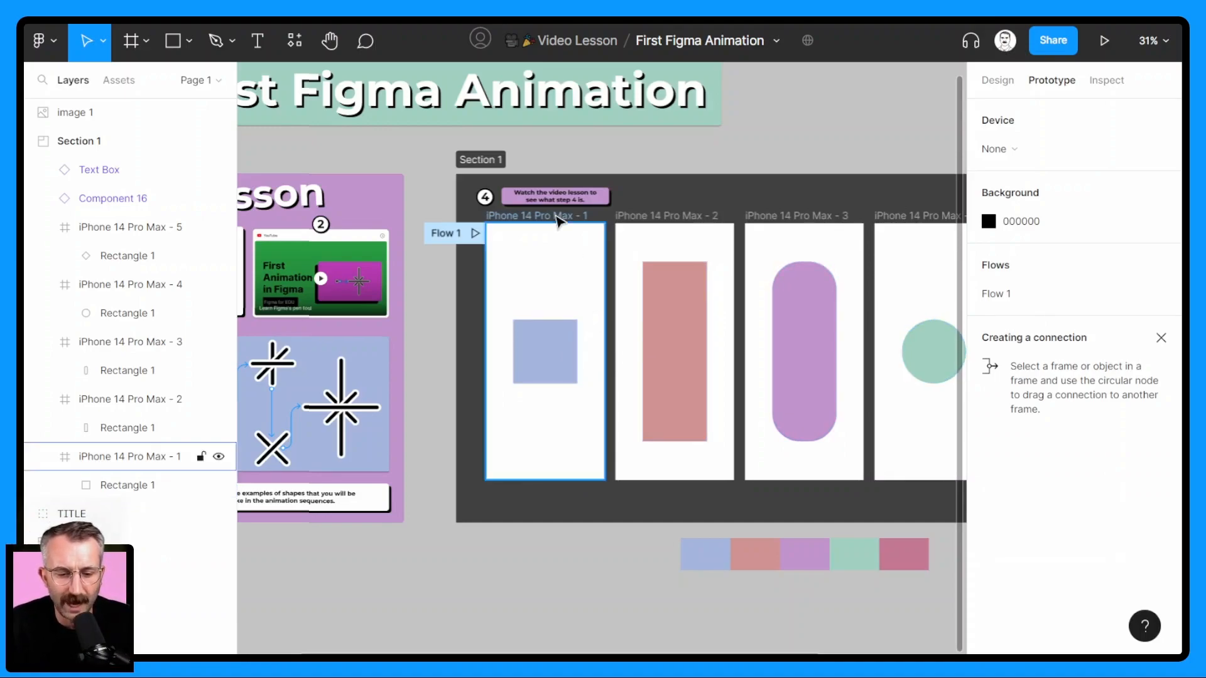
left_click_drag(604, 351, 622, 358)
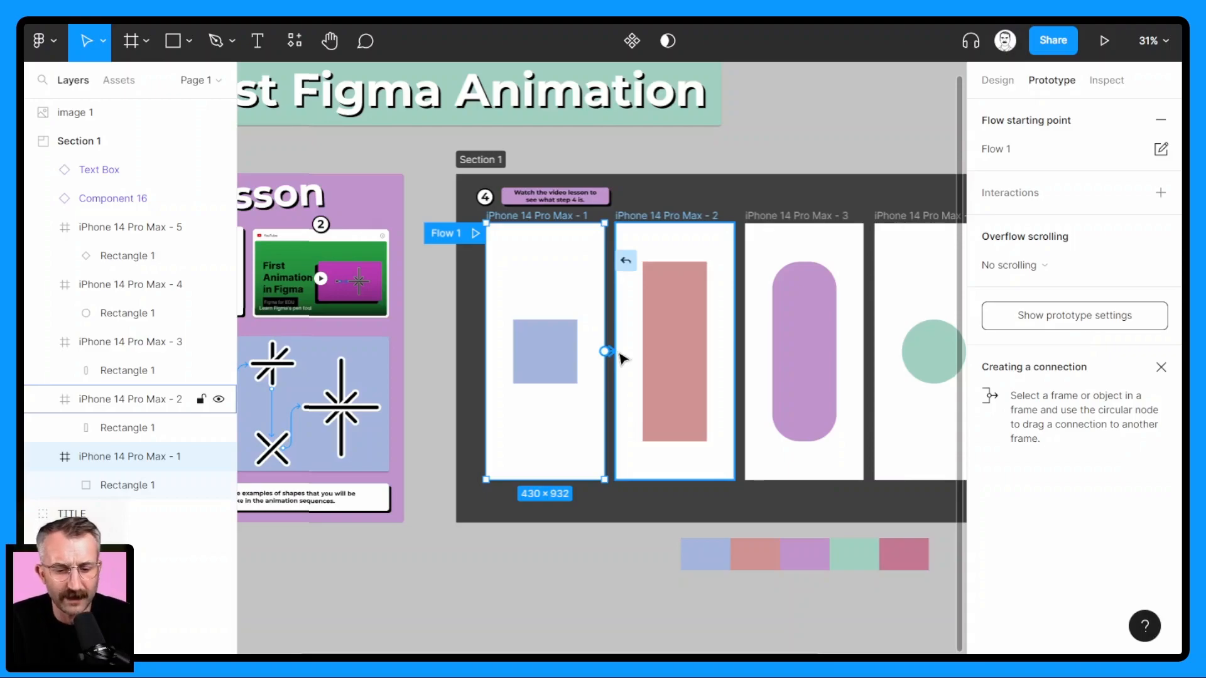
left_click_drag(622, 358, 624, 358)
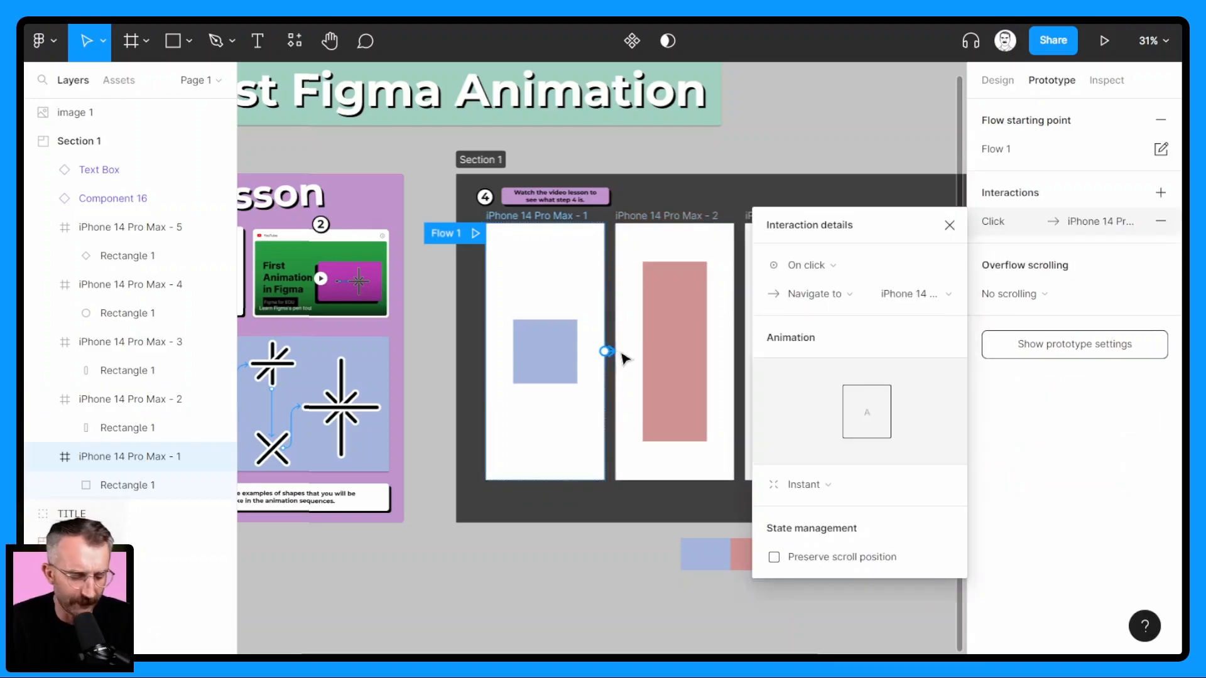
left_click(953, 230)
- Connect the second iPhone frame to the third with an on-click Navigate to interaction
scroll(733, 293, "up", 4)
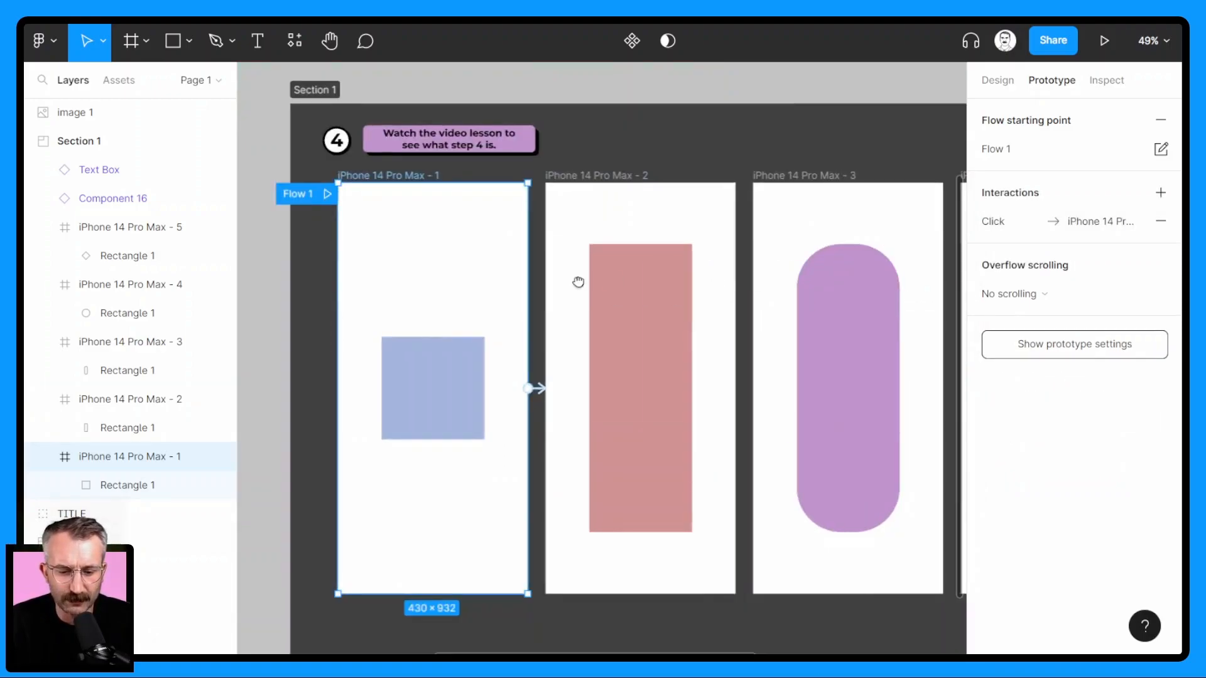
scroll(576, 280, "right", 3)
left_click(450, 166)
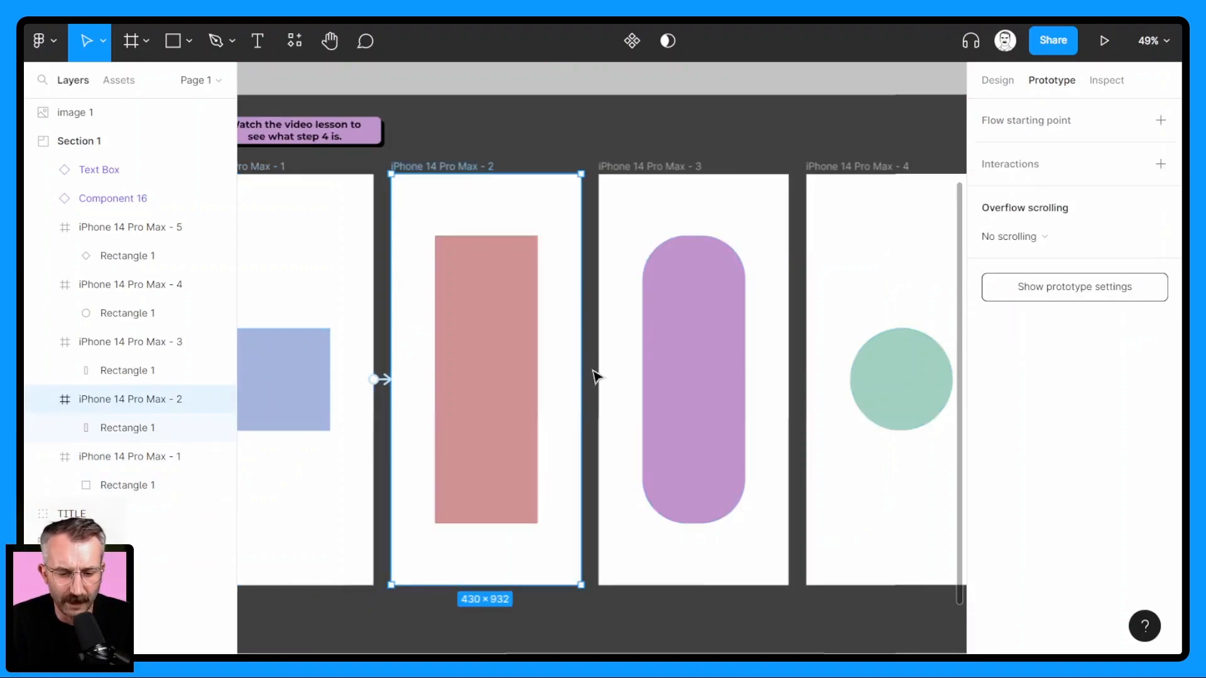
left_click_drag(582, 380, 607, 385)
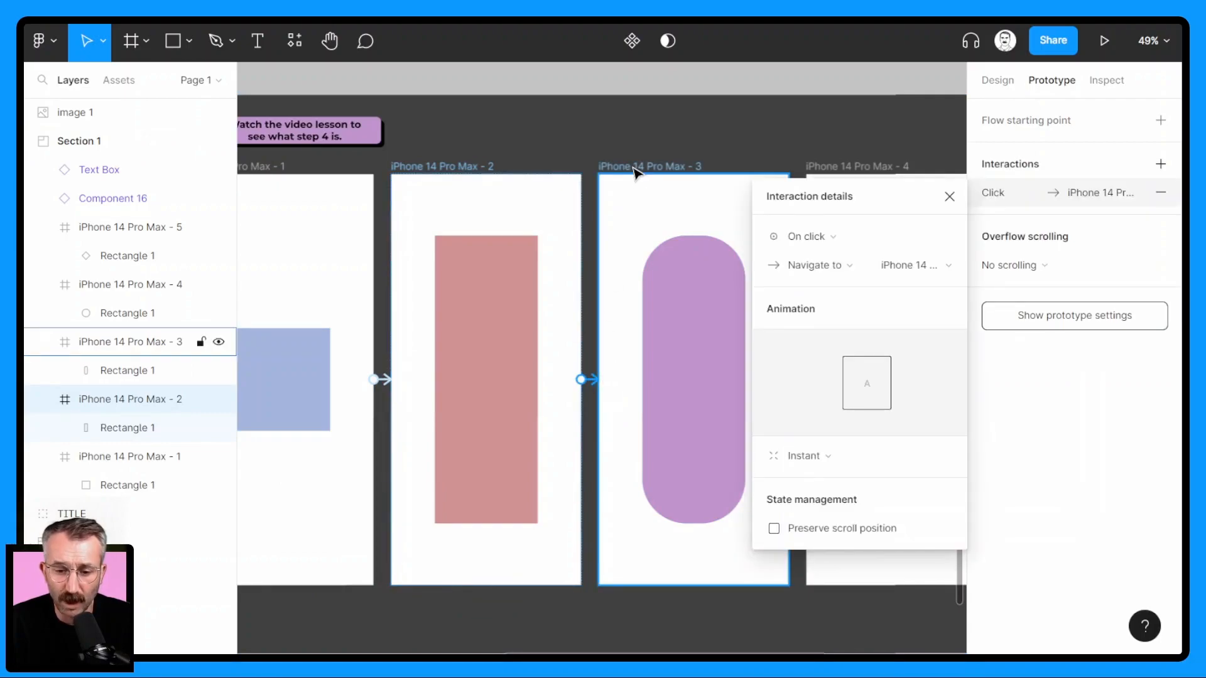
left_click(949, 197)
- Connect the third iPhone frame to the fourth and the fourth to the fifth with on-click Navigate to interactions
left_click(658, 167)
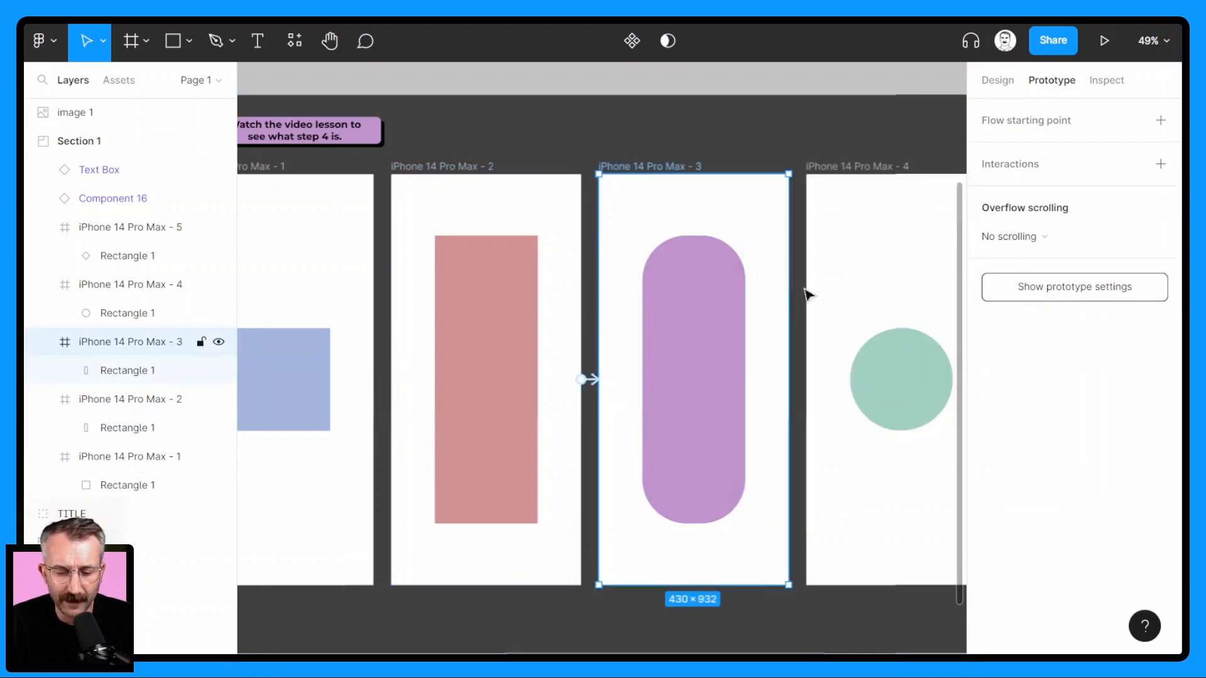
left_click_drag(790, 379, 632, 320)
left_click(949, 197)
left_click(624, 175)
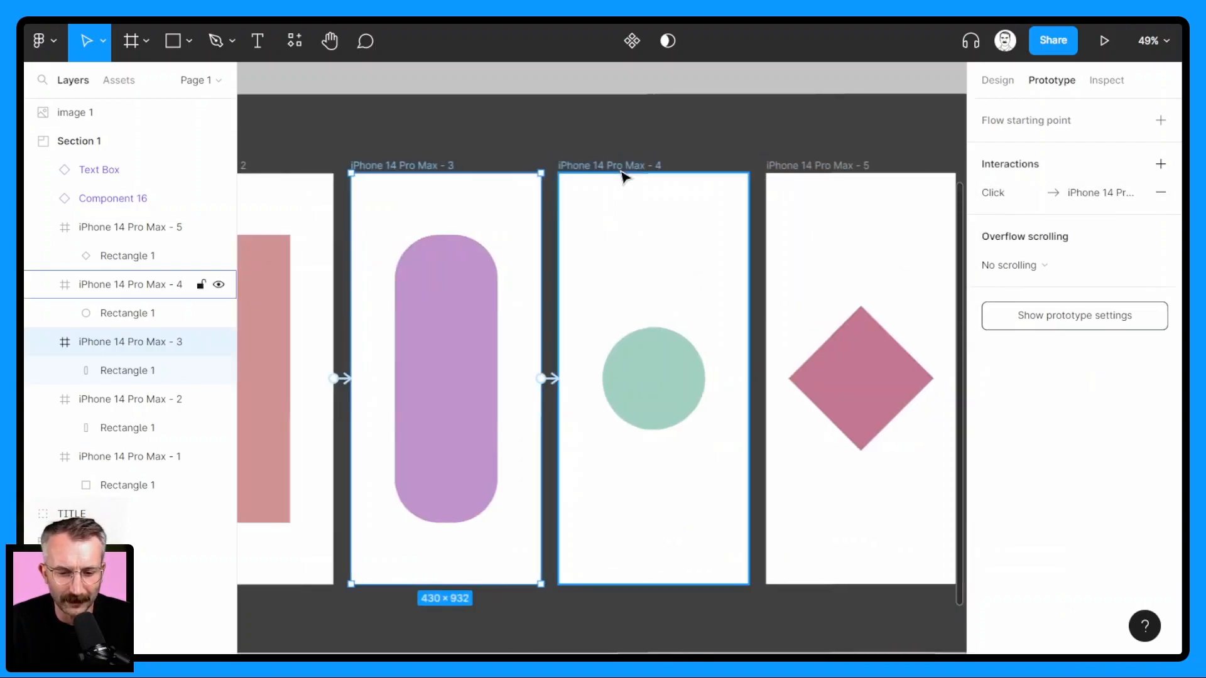
left_click_drag(748, 379, 777, 390)
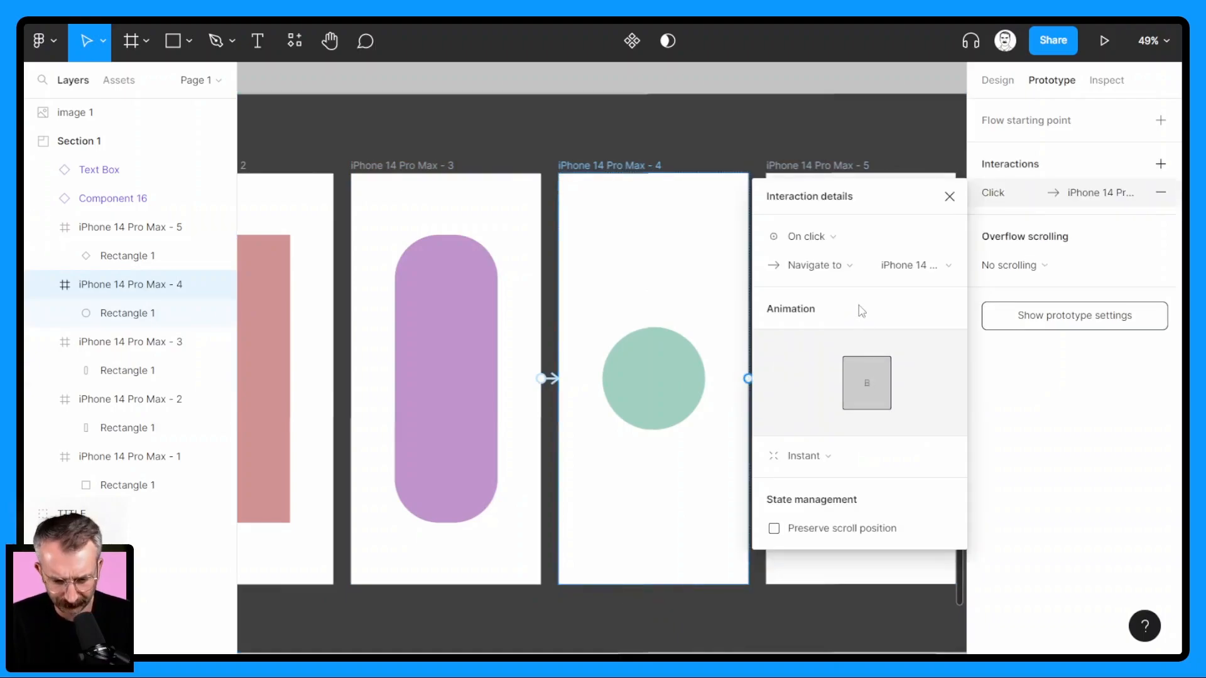
left_click(950, 196)
- Connect the fifth iPhone frame back to the first with an on-click interaction so the flow loops
scroll(743, 328, "down", 3)
left_click_drag(643, 341, 778, 340)
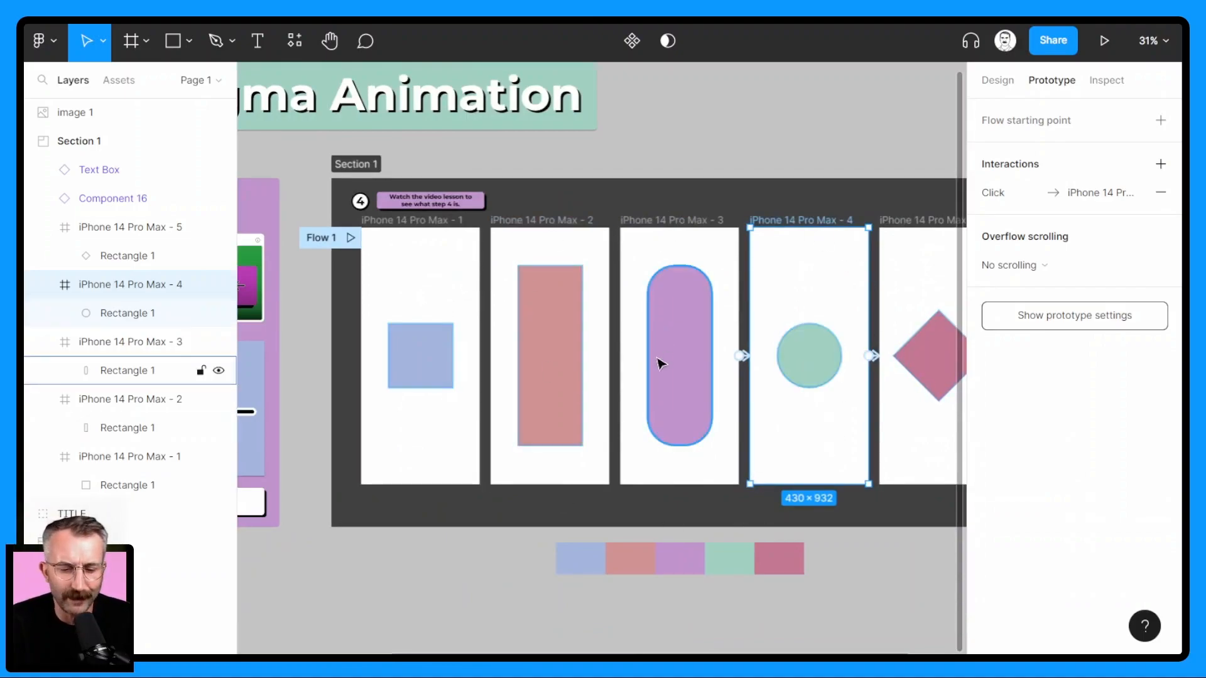
scroll(785, 371, "right", 3)
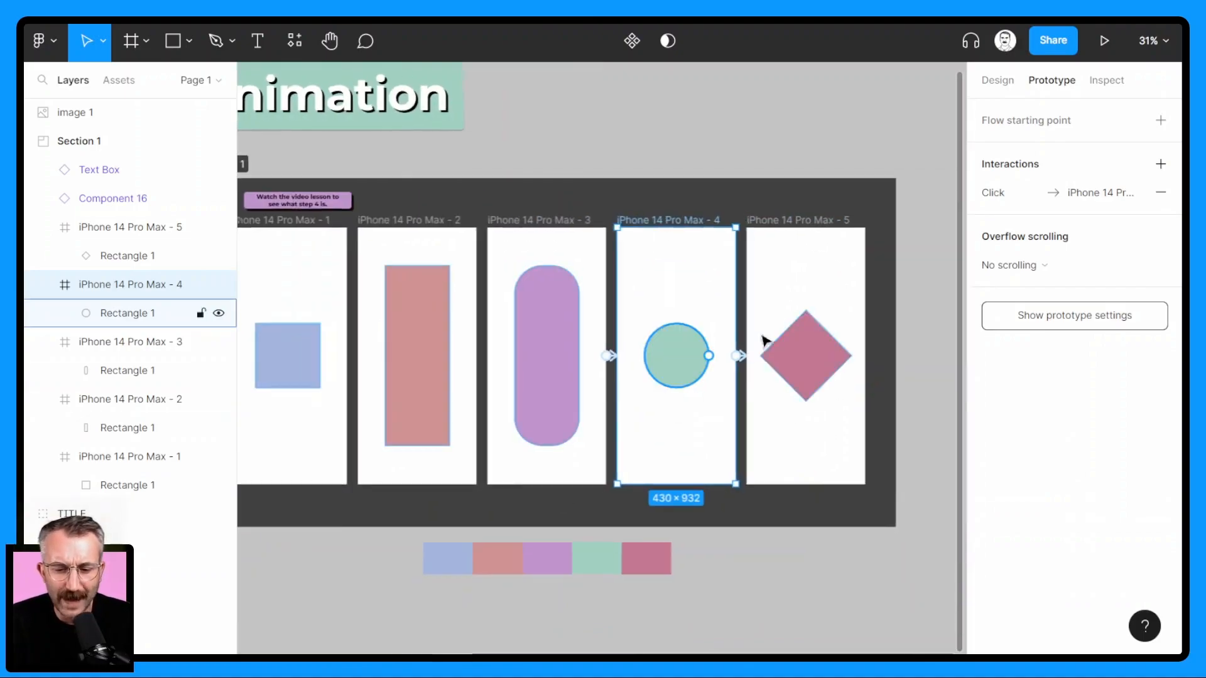
left_click(792, 221)
left_click_drag(865, 356, 326, 370)
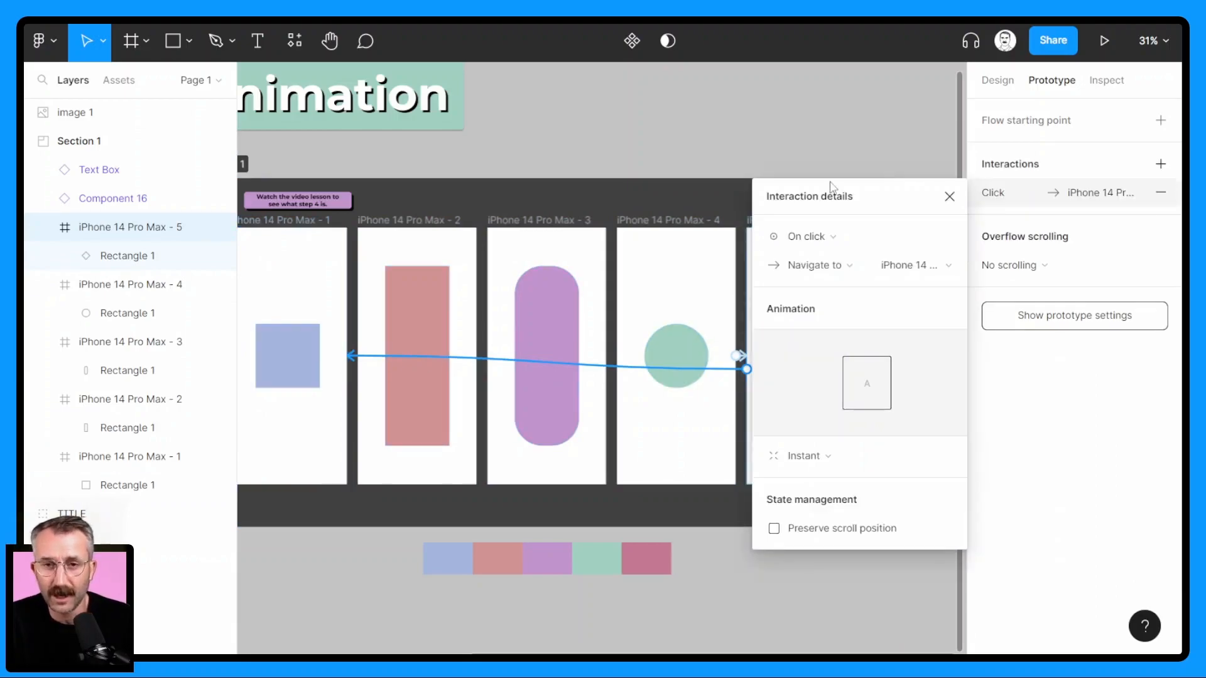
left_click(949, 197)
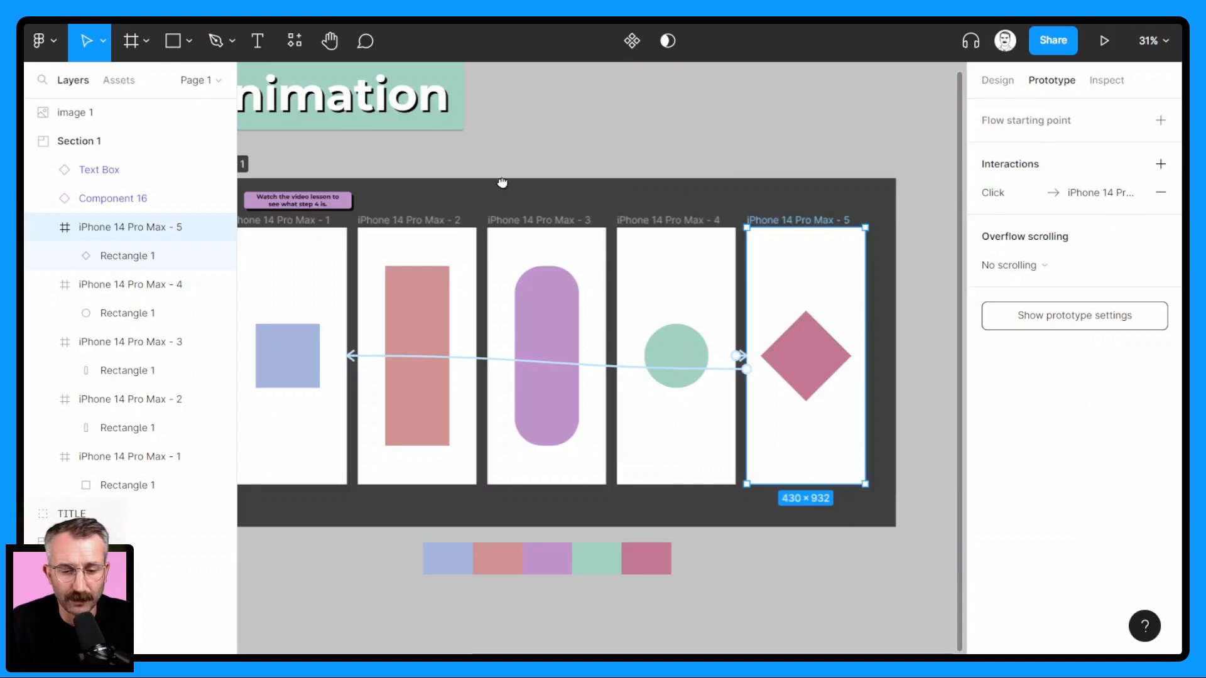
- Play Flow 1 and advance repeatedly through all the frames to check the instant transitions, then return to the design file
scroll(482, 195, "left", 5)
left_click(390, 238)
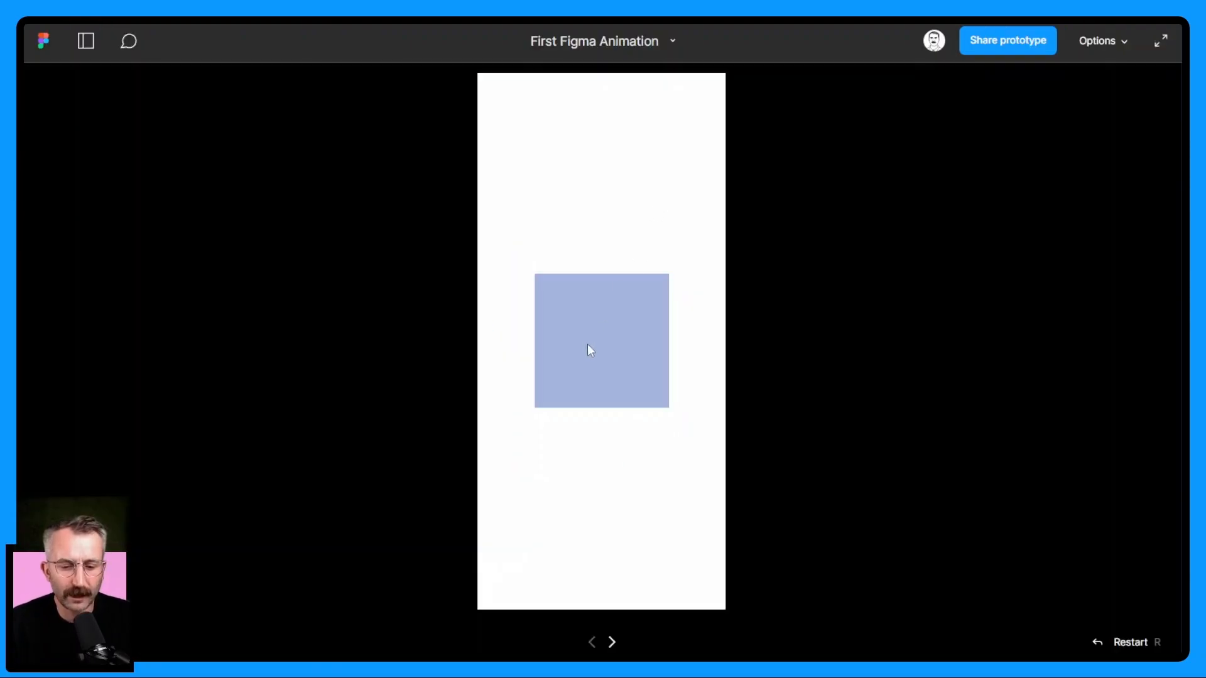
left_click(588, 345)
left_click(588, 344)
left_click(588, 345)
left_click(588, 345)
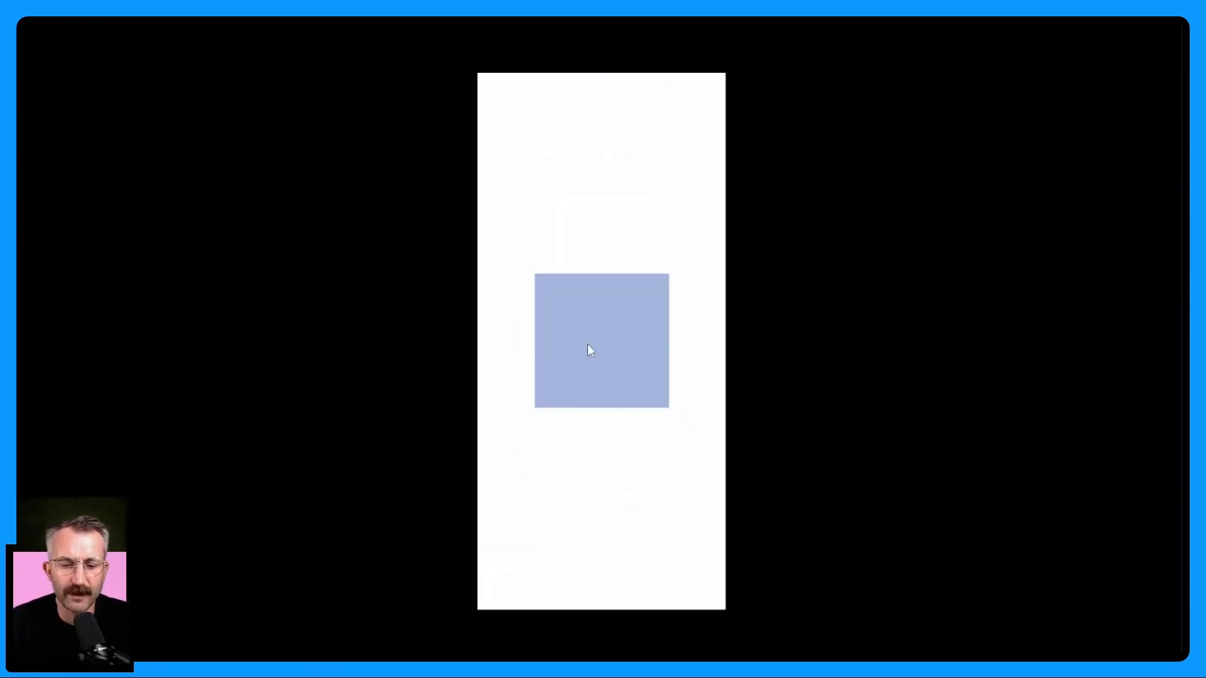
left_click(588, 345)
left_click(588, 345)
left_click(588, 345)
left_click(588, 345)
left_click(588, 345)
left_click(588, 345)
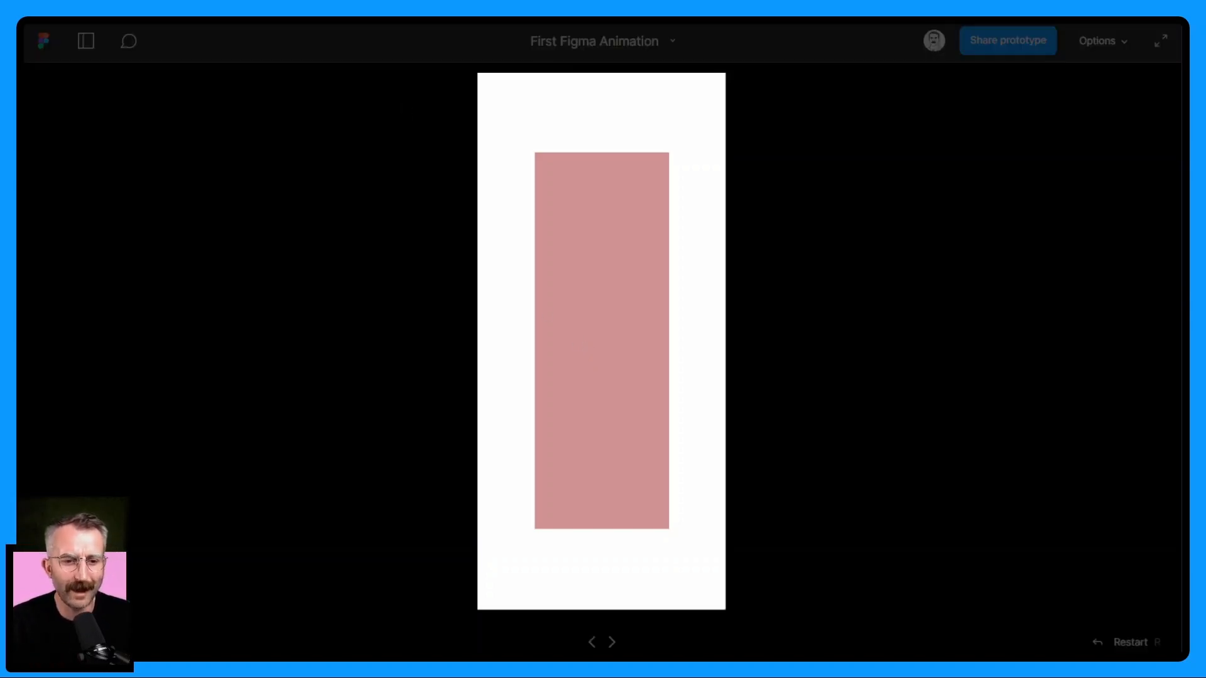
left_click(378, 20)
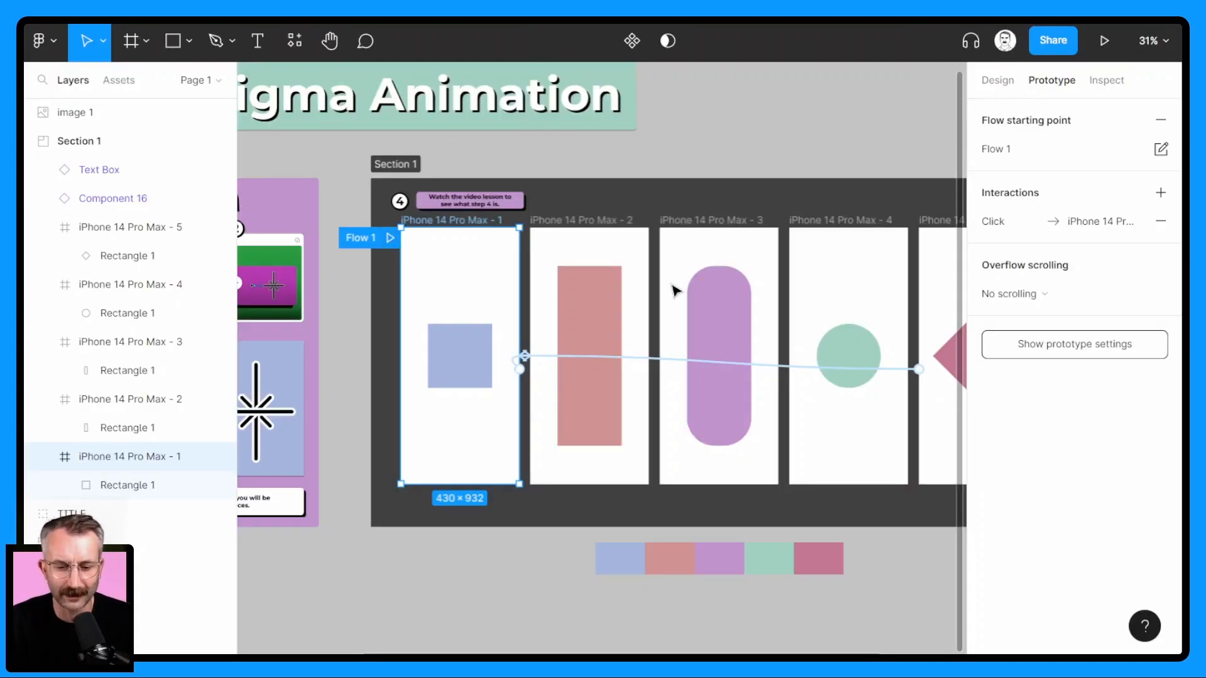
- Set the click interactions of all five iPhone frames together to the Smart animate animation
scroll(673, 287, "right", 5)
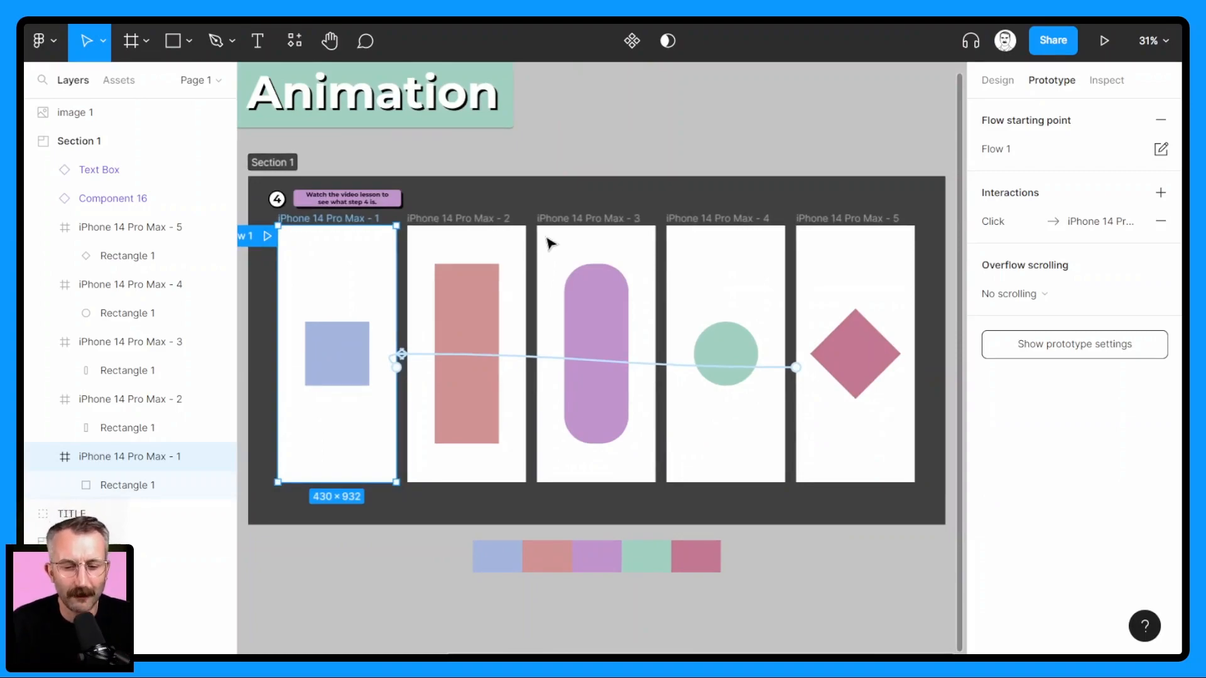
left_click_drag(258, 214, 897, 436)
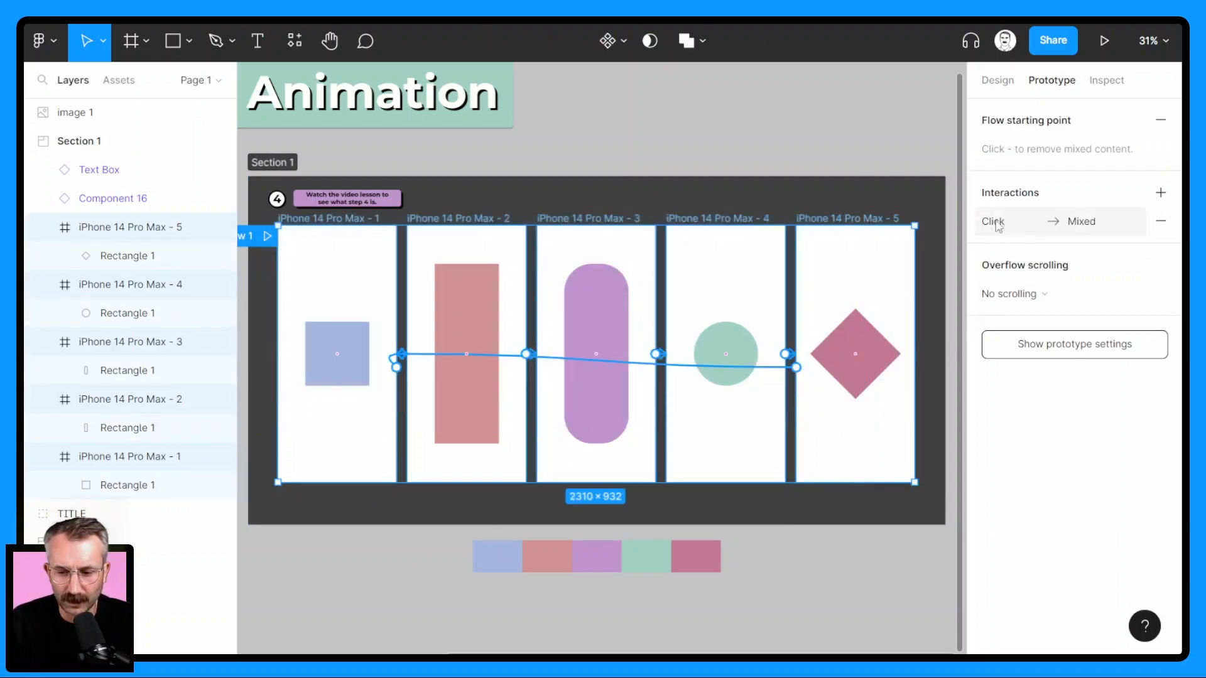
left_click(993, 221)
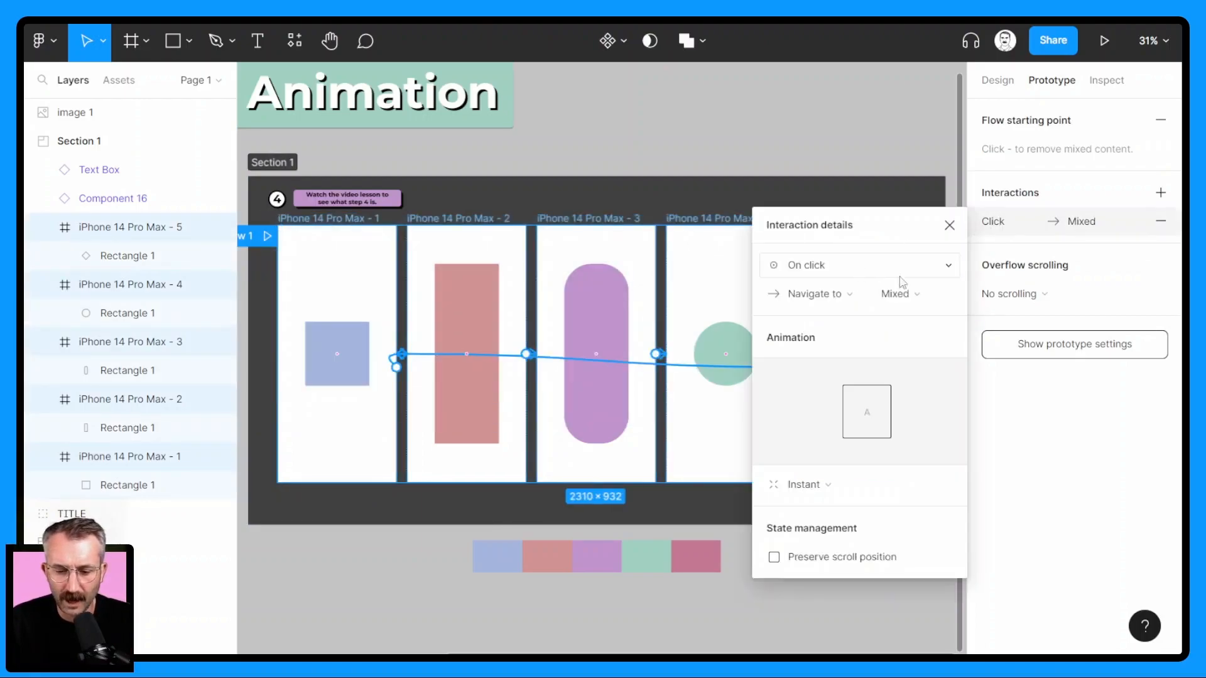
left_click(804, 488)
left_click(809, 517)
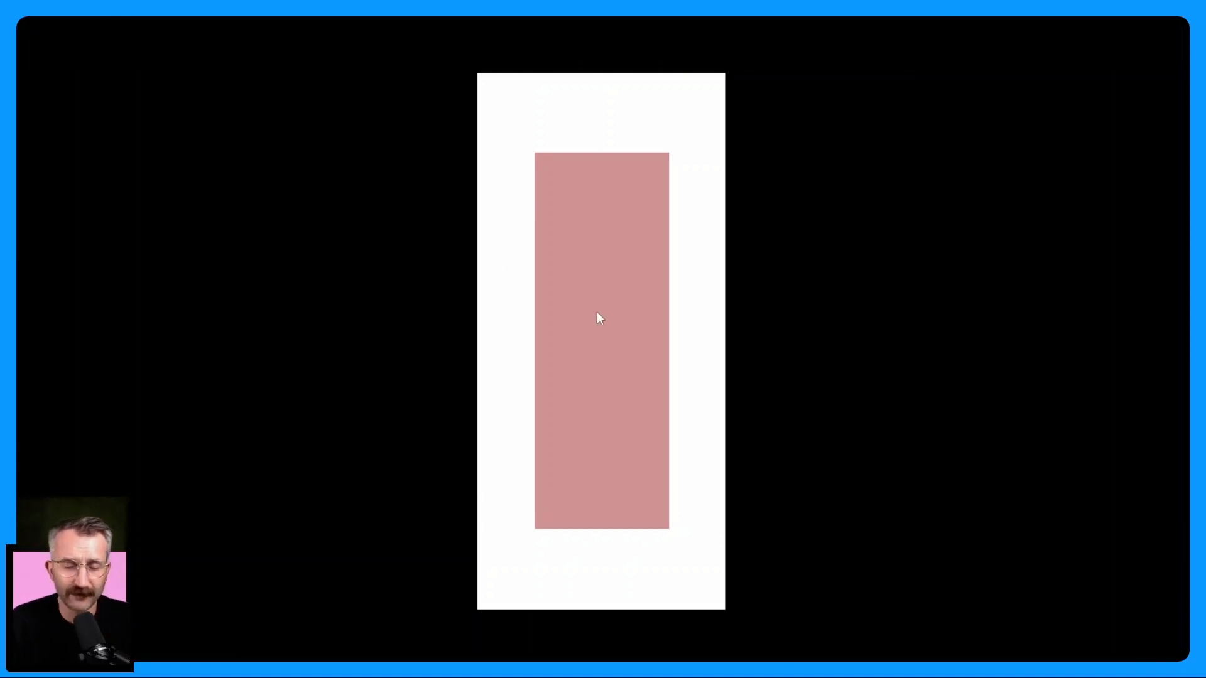
- Step through the prototype preview to check the animated transitions between the shapes, then return to the design file
key("Right")
key("Right")
key("Right")
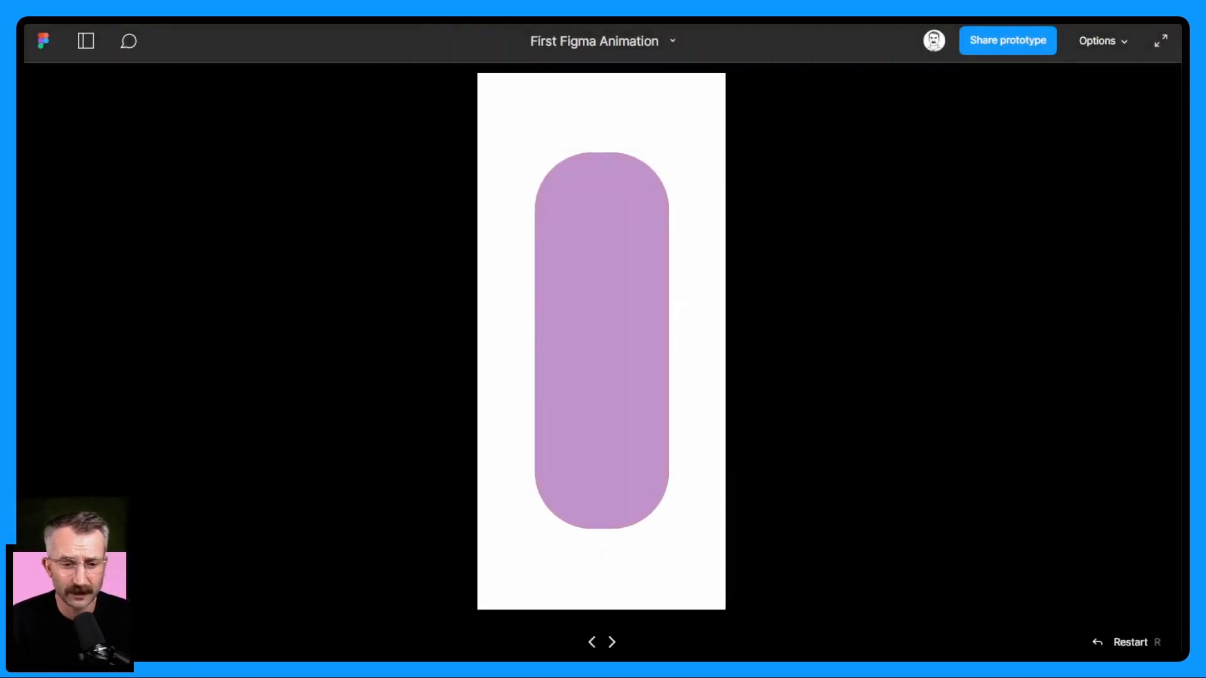
left_click(294, 20)
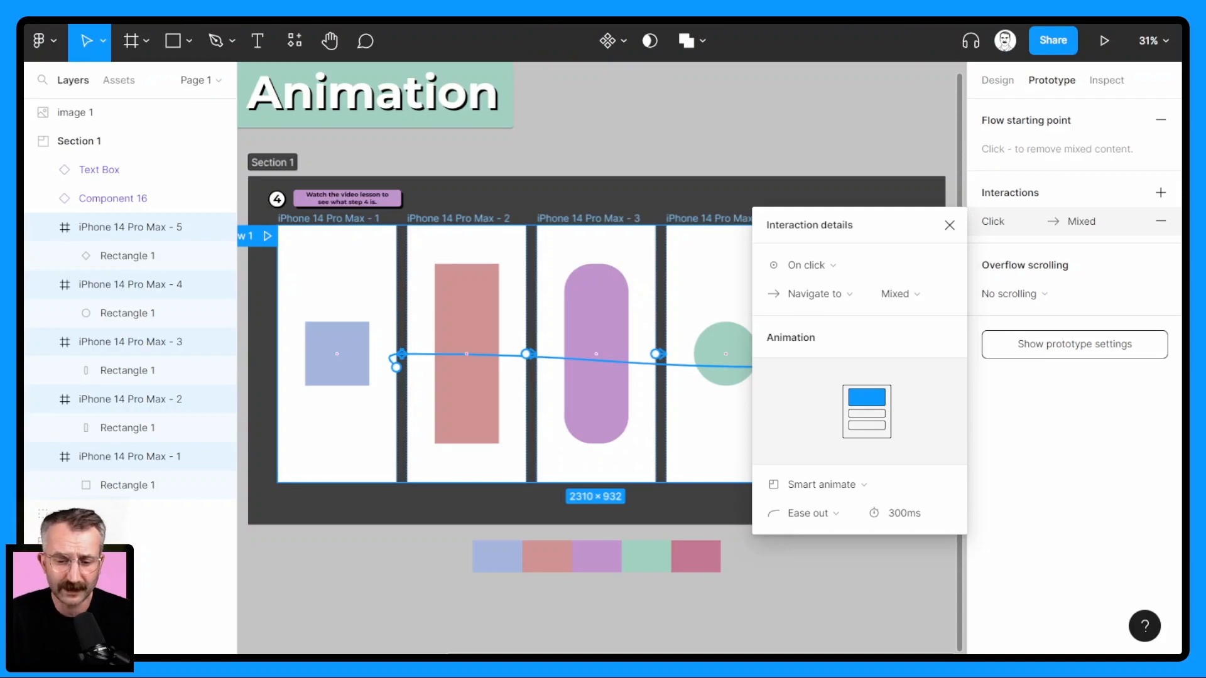
- Set the prototype device to iPhone 14 Pro Max and preview the animation inside the phone frame
left_click(949, 225)
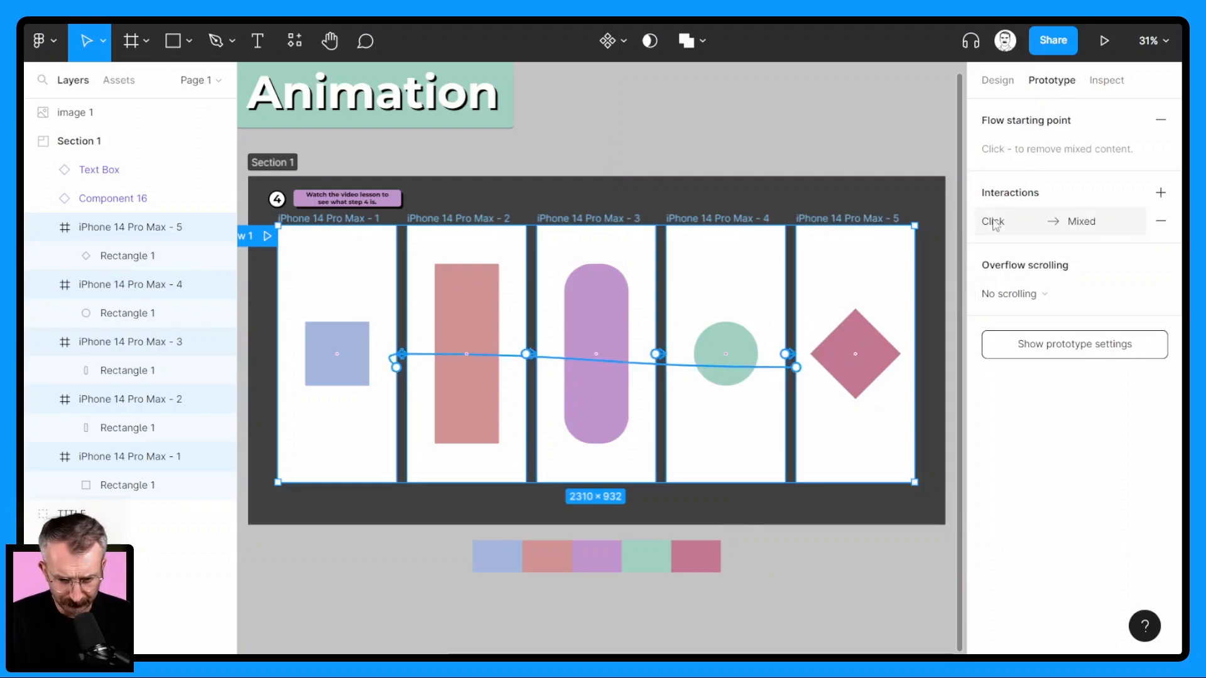
left_click(1075, 345)
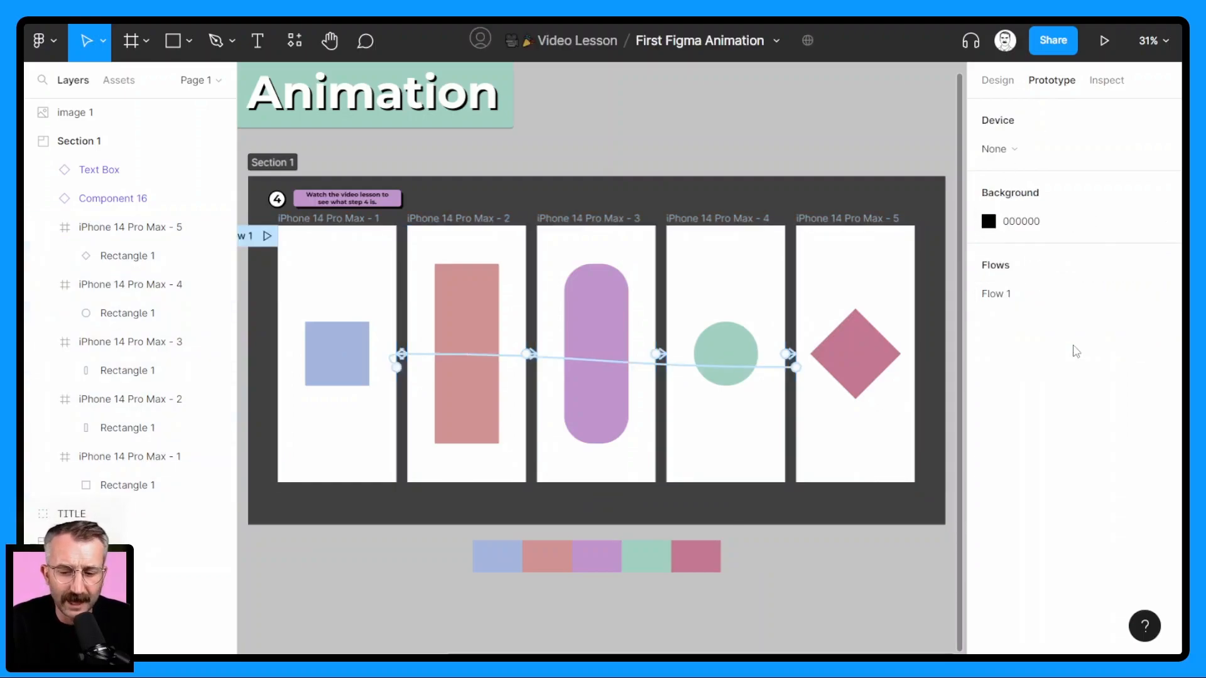
left_click(1009, 148)
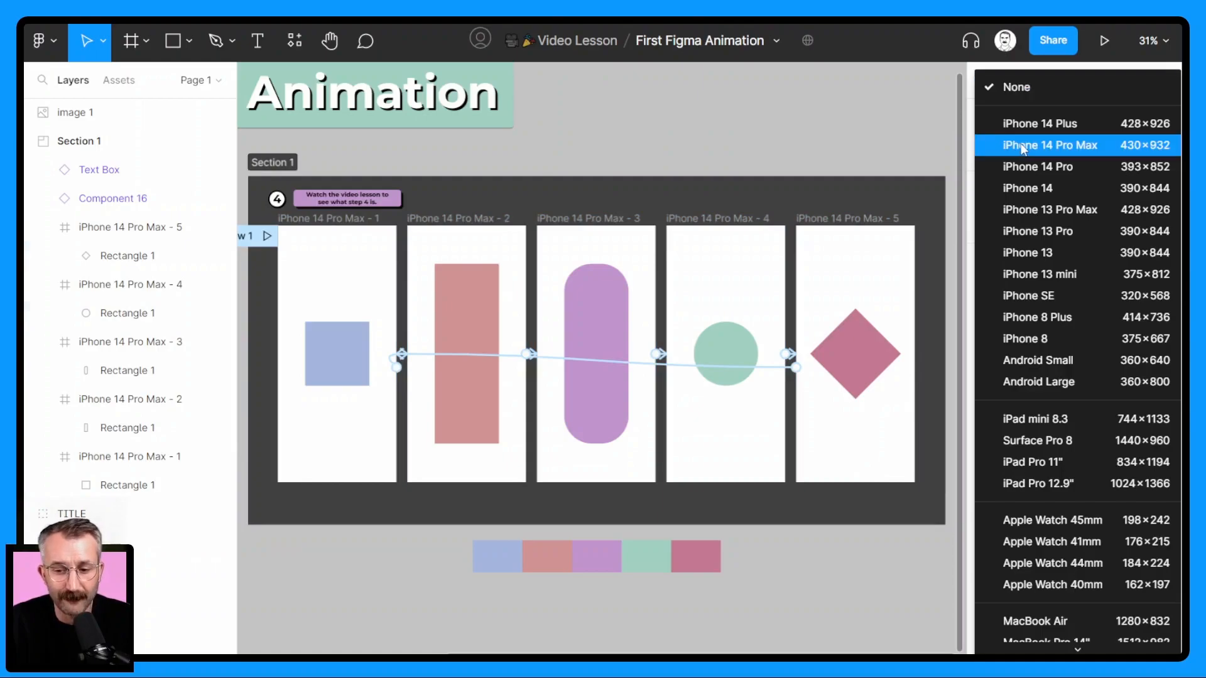
left_click(1021, 148)
key("ctrl+Tab")
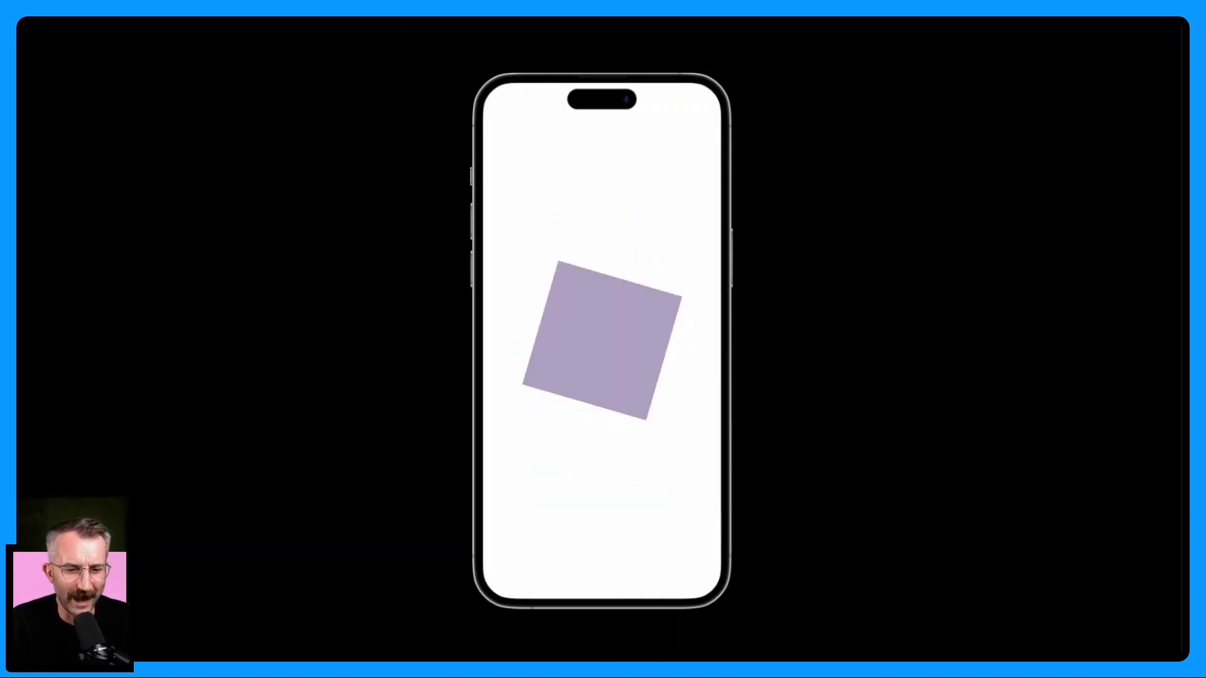
left_click(346, 19)
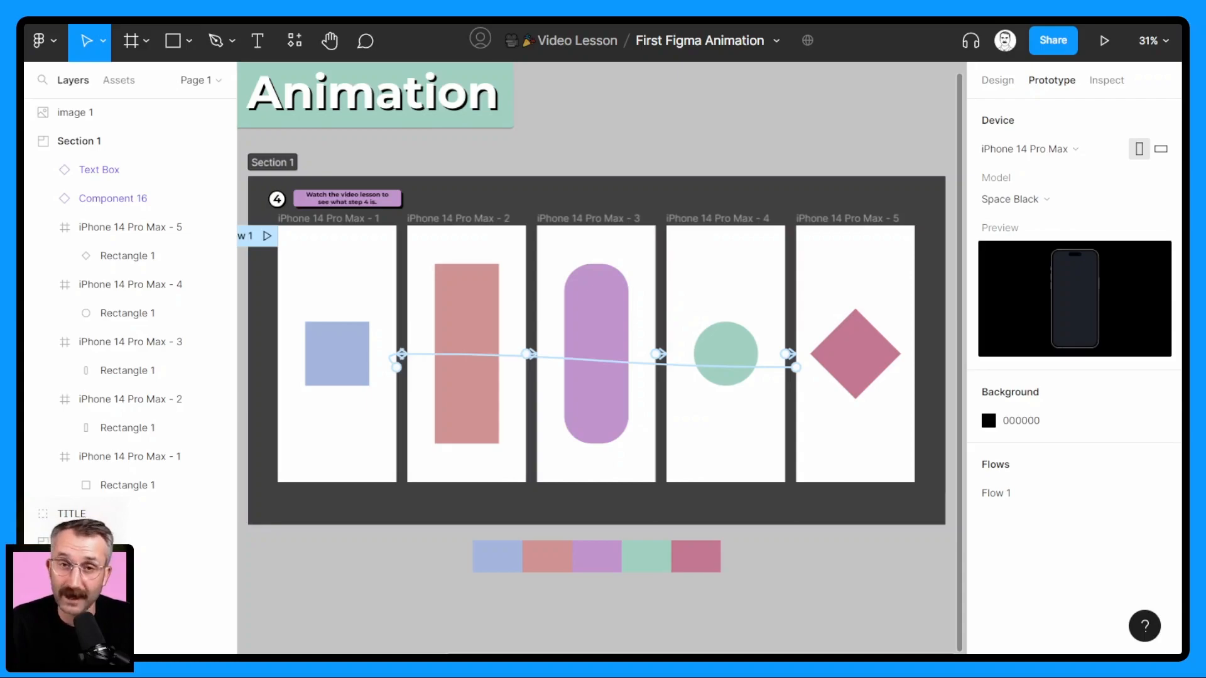
- Duplicate Section 1 together with its five connected iPhone frames
left_click(274, 165)
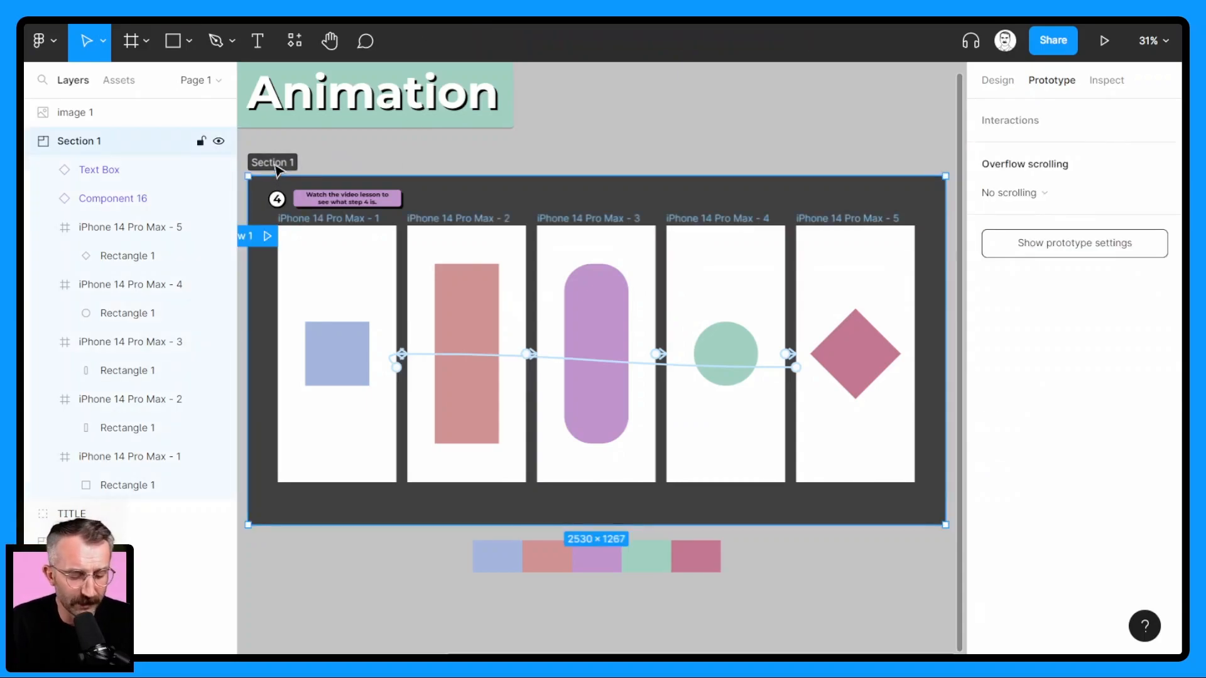
key("ctrl+d")
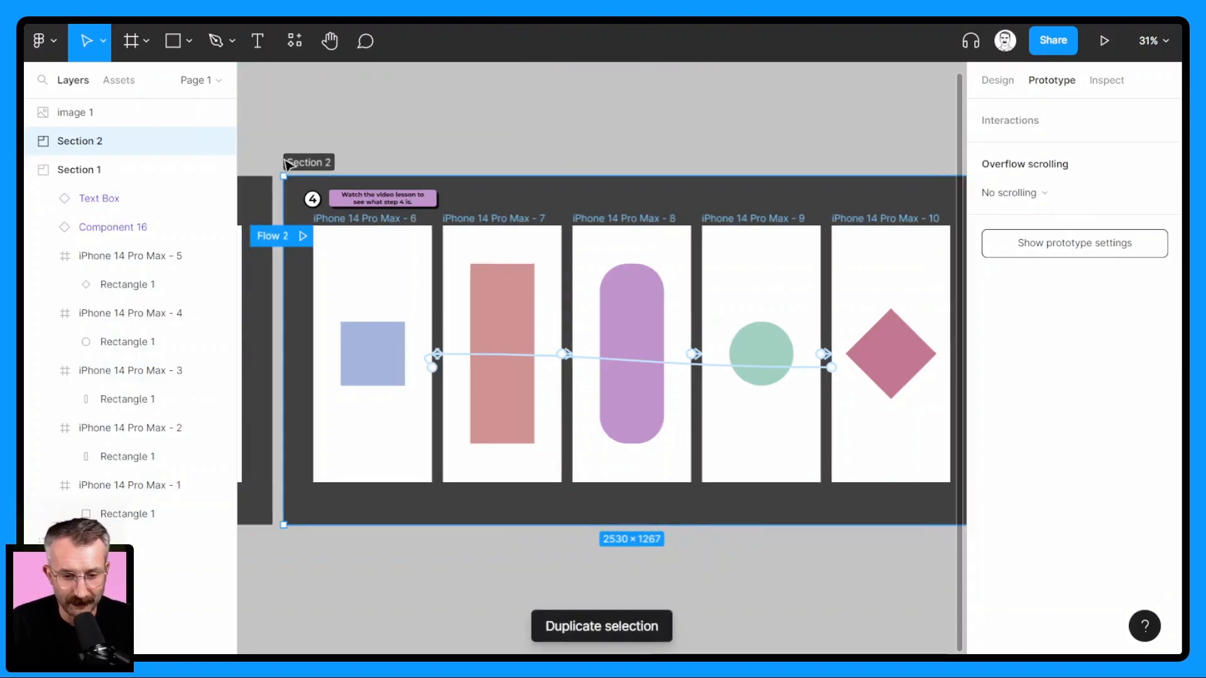
left_click(596, 465)
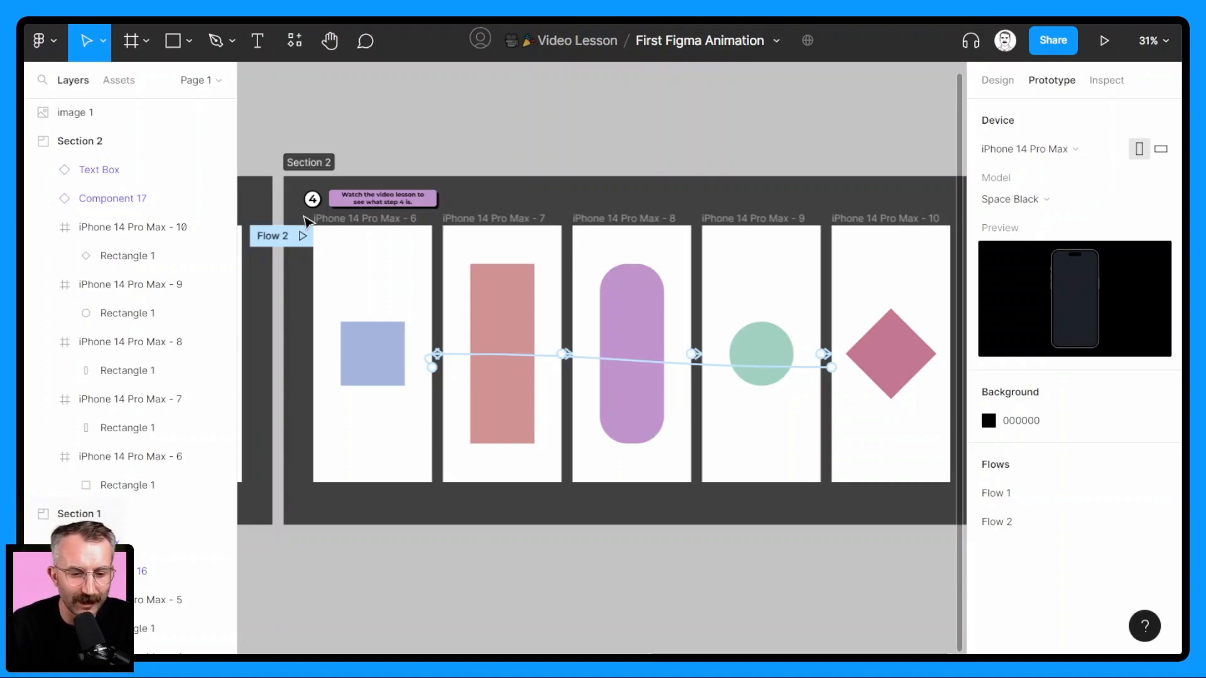
- Set the interactions of all five Section 2 frames to trigger after a 1 ms delay and preview Flow 2
left_click_drag(300, 214, 483, 328)
left_click_drag(586, 365, 933, 497)
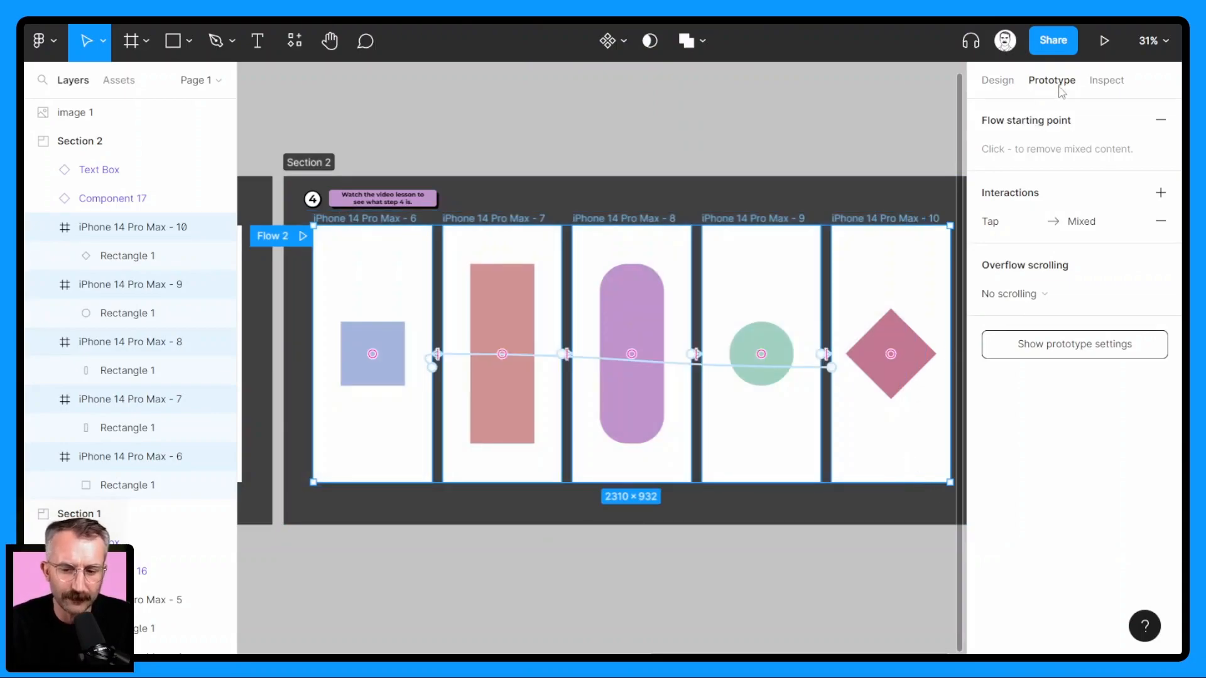
left_click(1004, 223)
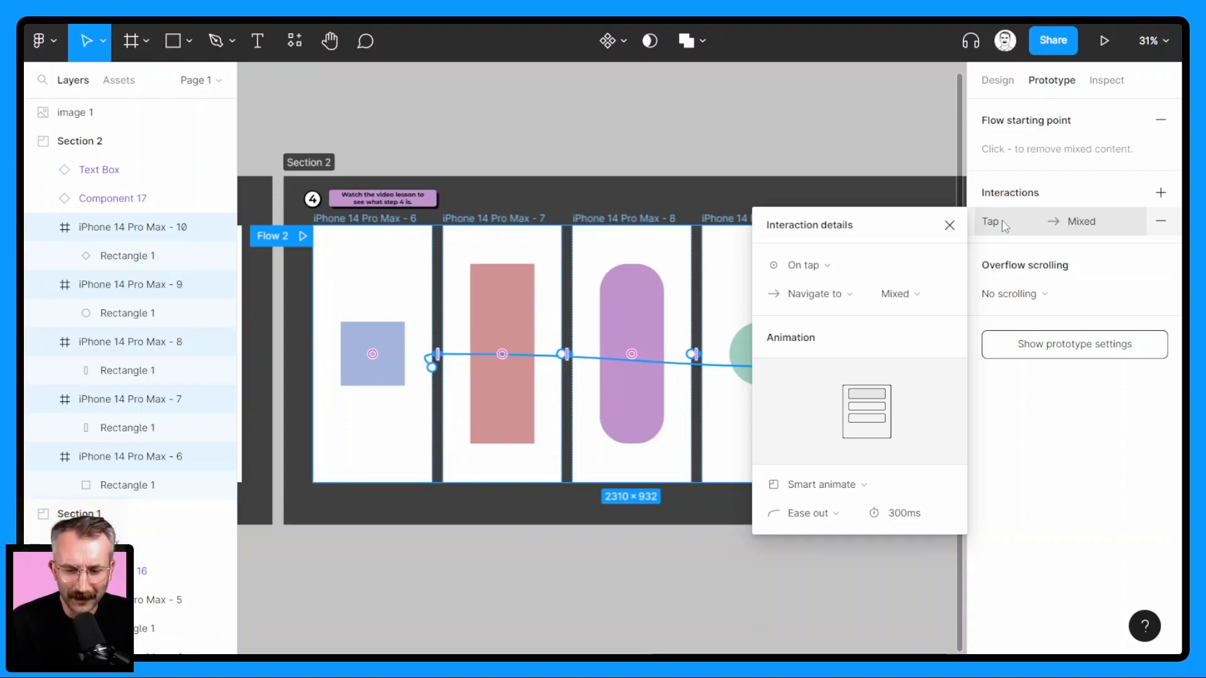
left_click(791, 266)
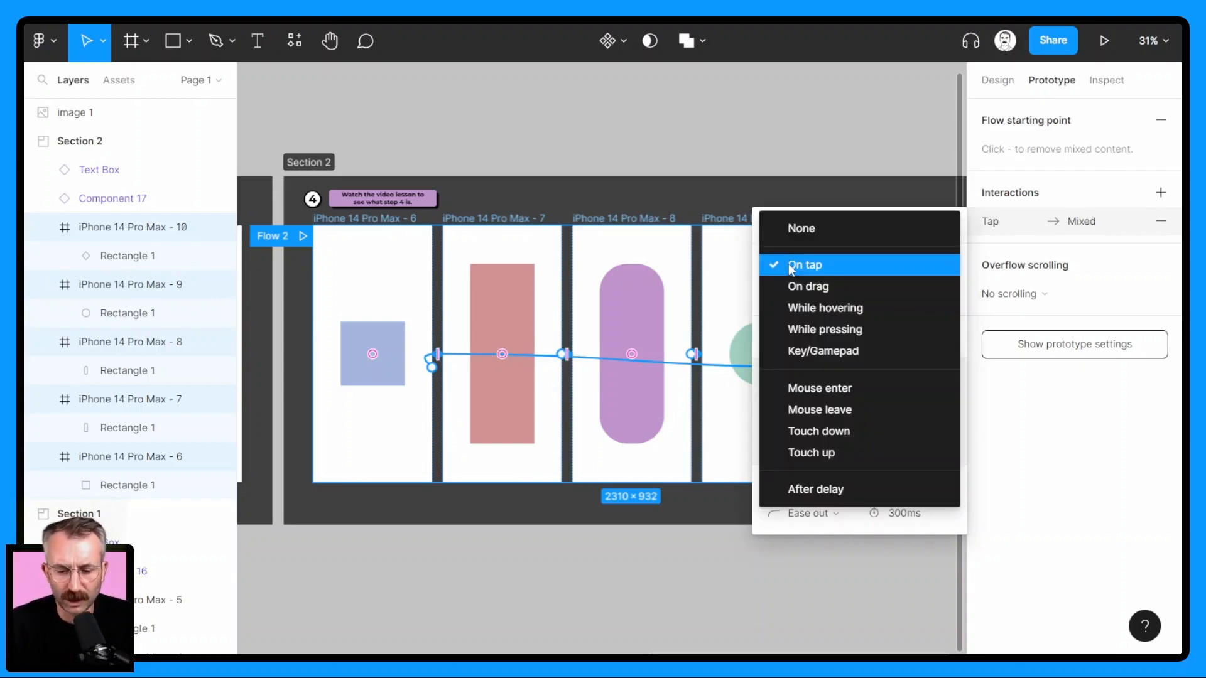
left_click(814, 487)
left_click(907, 264)
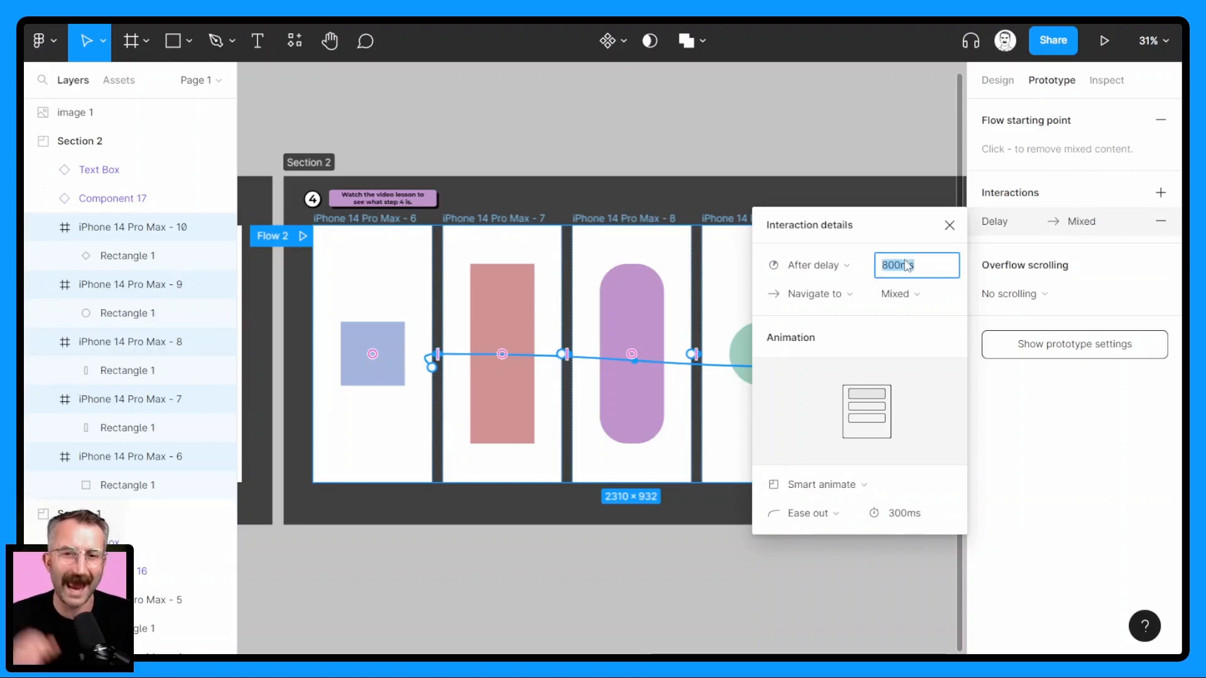
type("1")
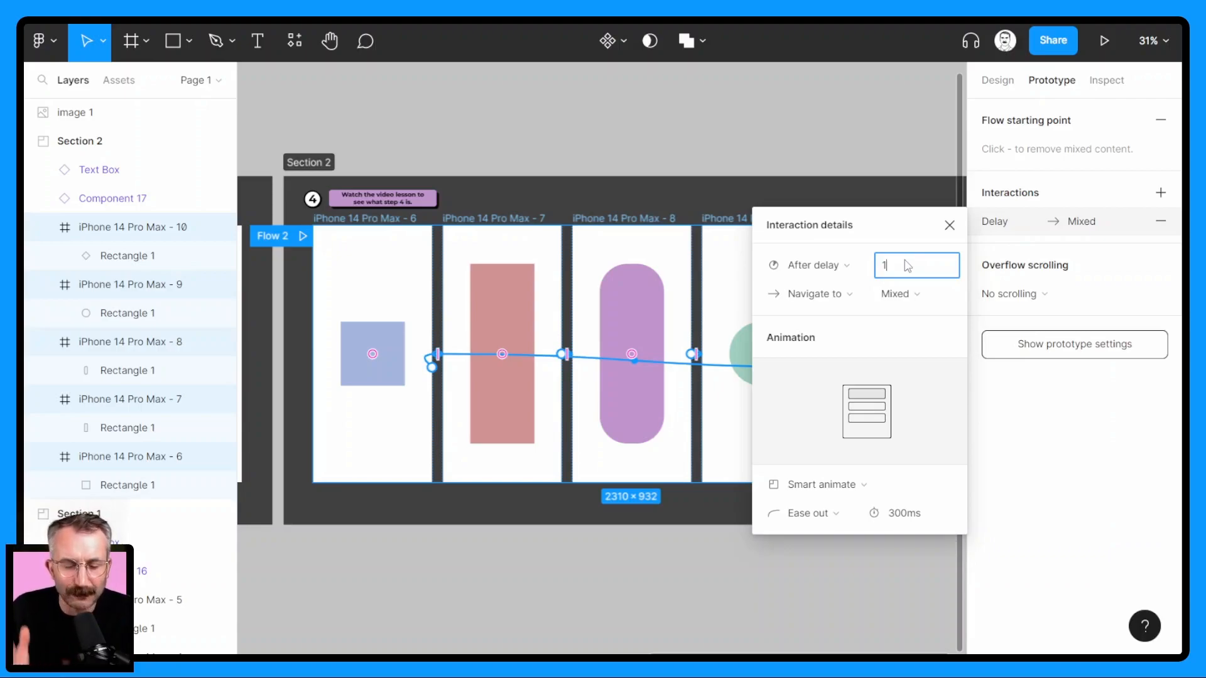
left_click(746, 117)
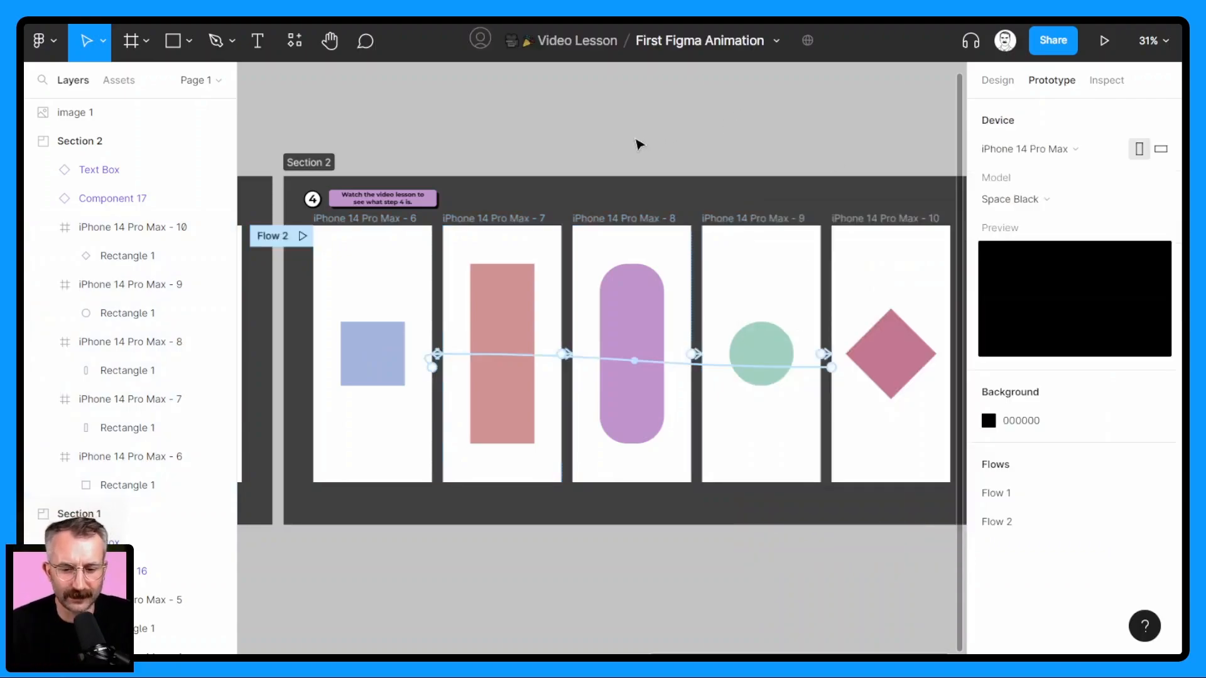
left_click(301, 236)
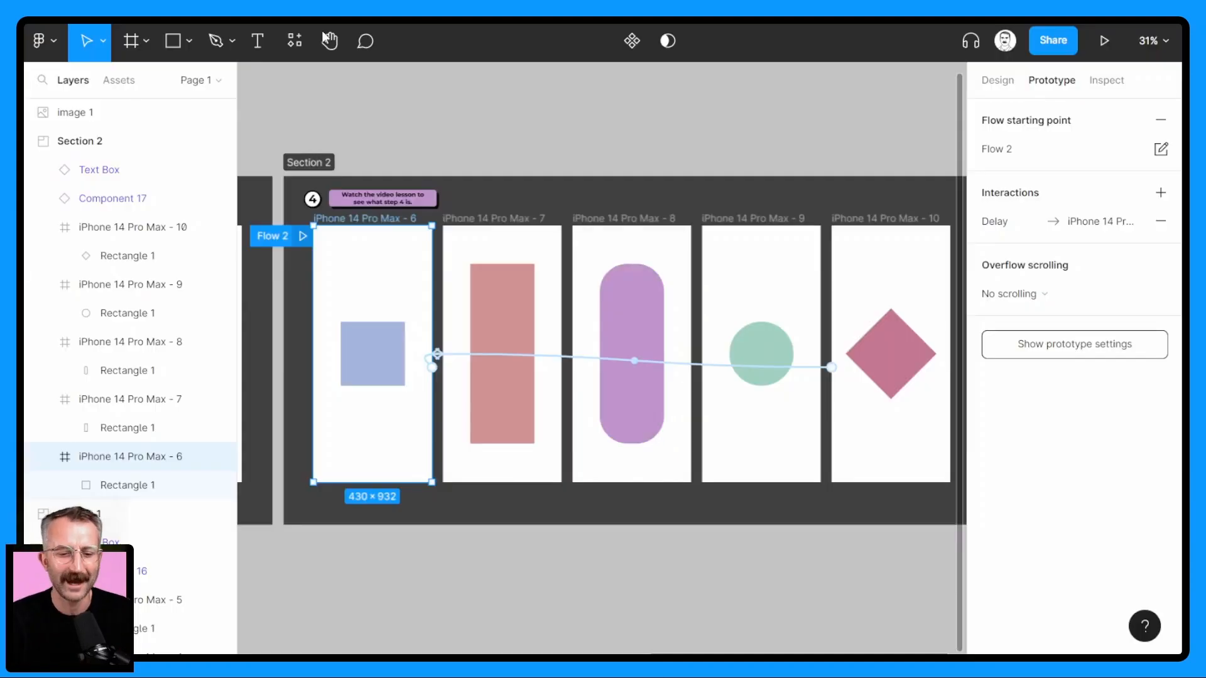
left_click(376, 128)
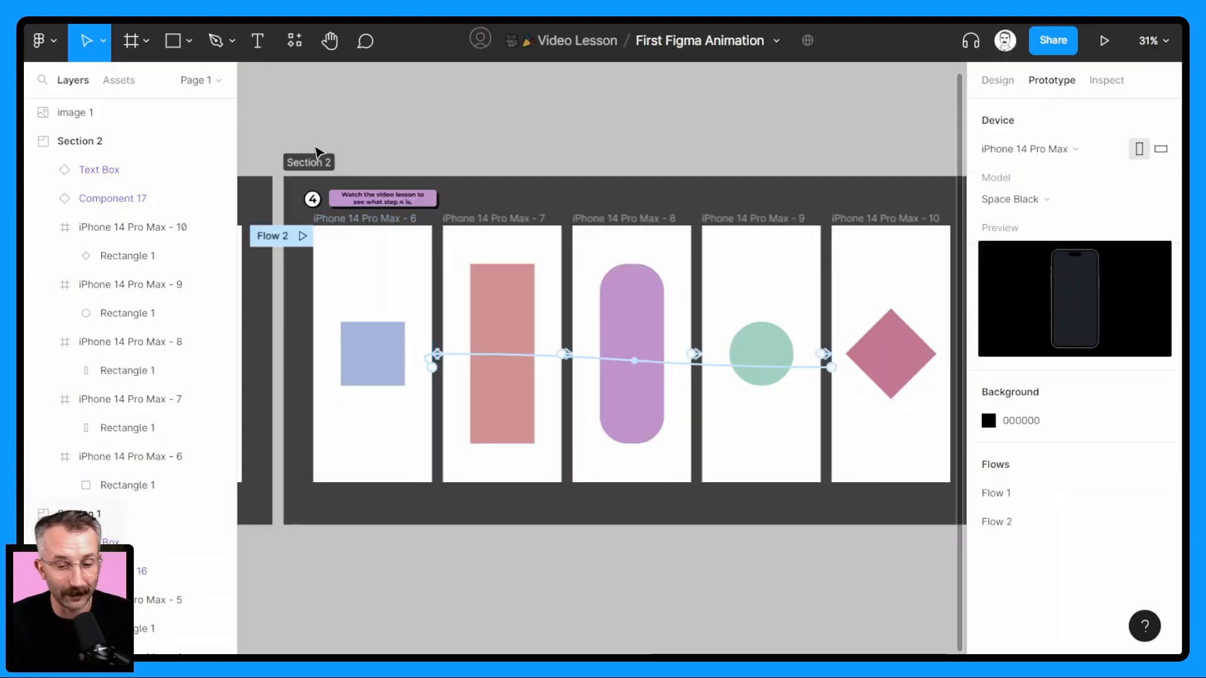
- Duplicate Section 2 together with its five connected iPhone frames
left_click(1004, 86)
left_click(318, 167)
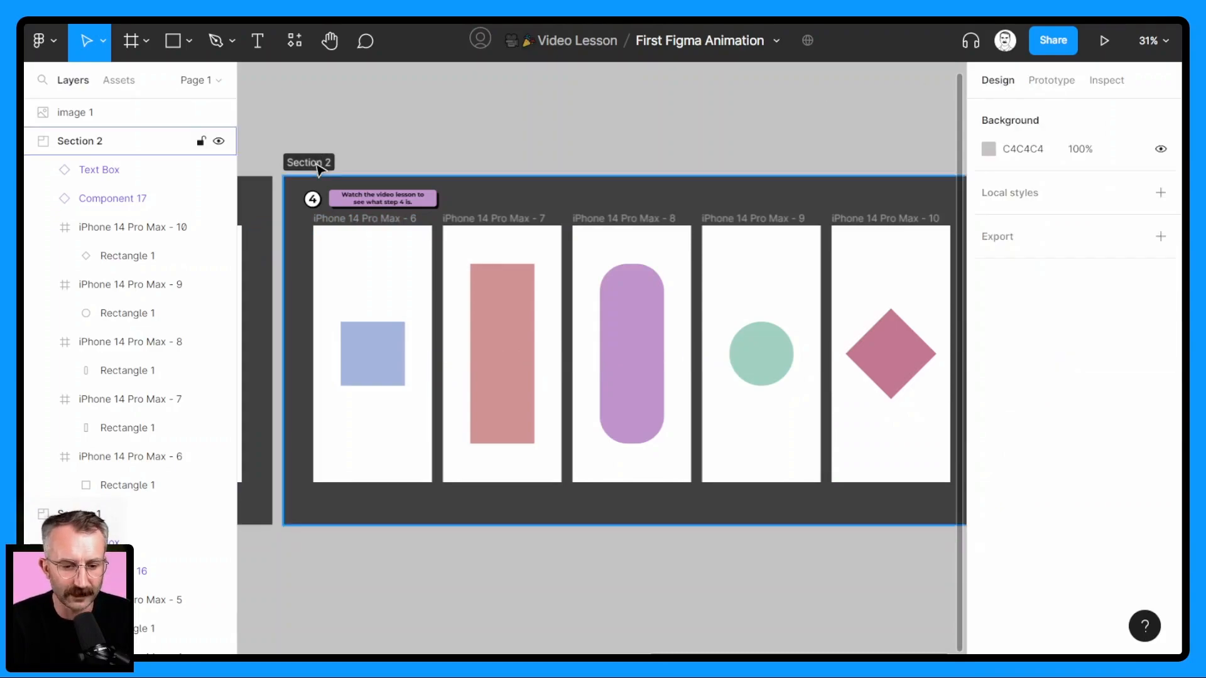
left_click(318, 167)
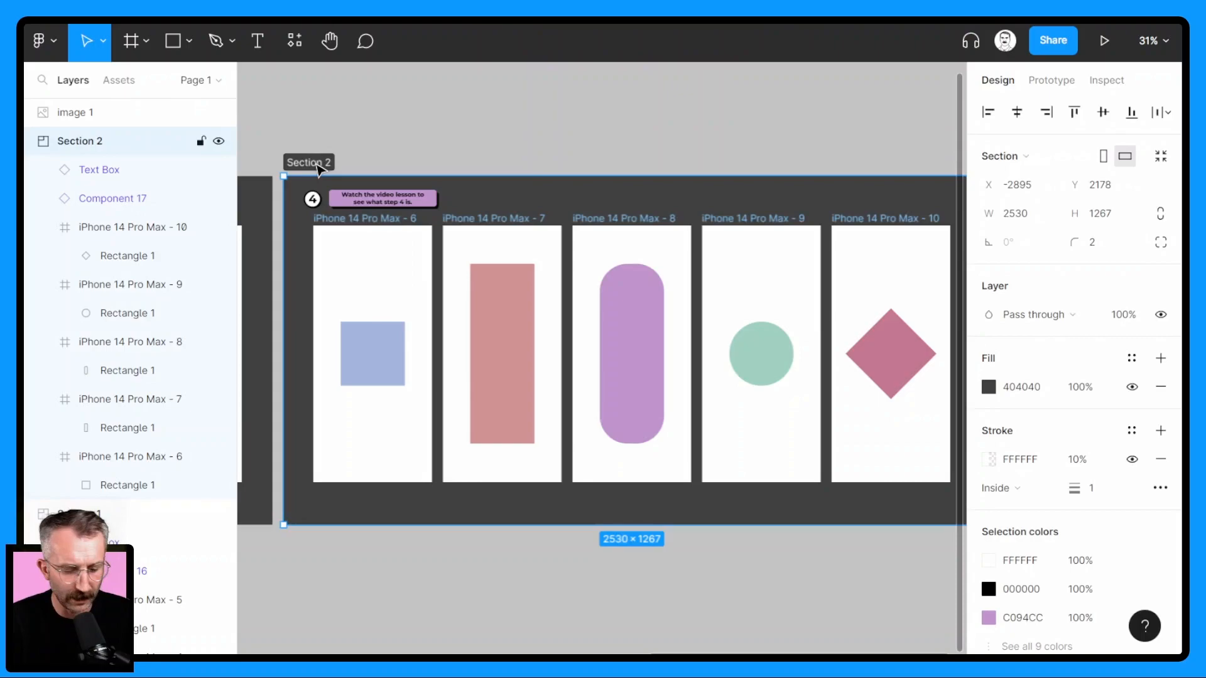
key("ctrl+d")
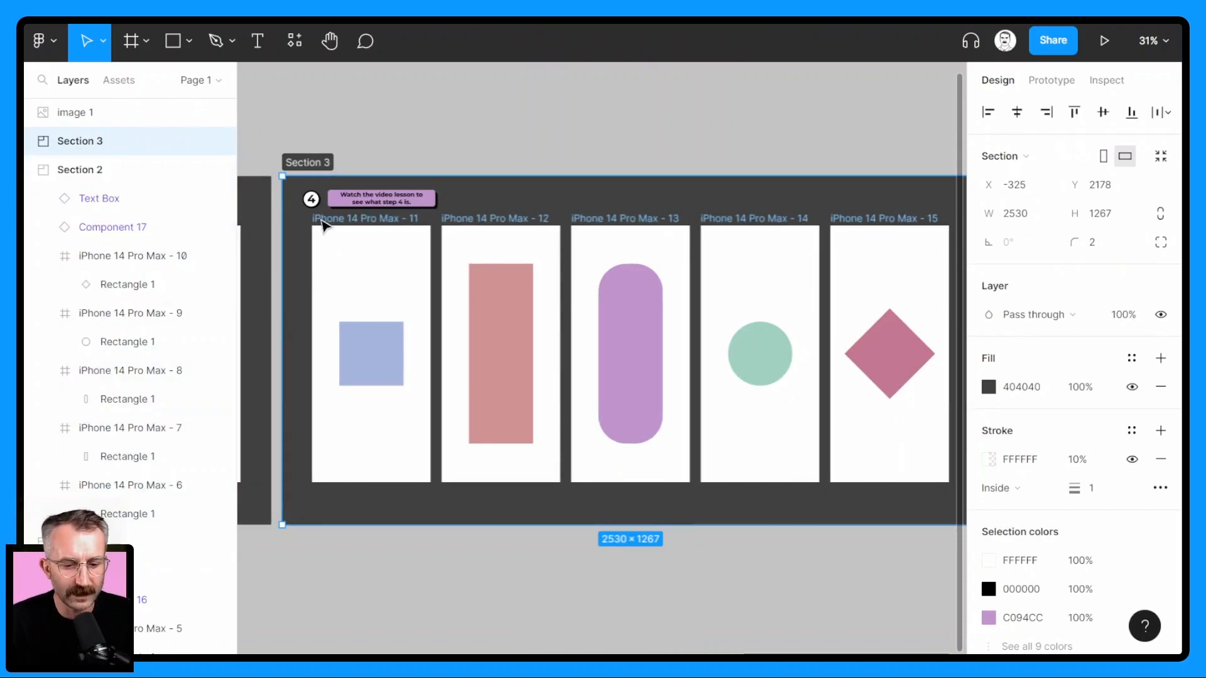
- Fill the square's frame in Section 3 with light blue BCD0FB, sampling the square's colour and brightening it
left_click(364, 219)
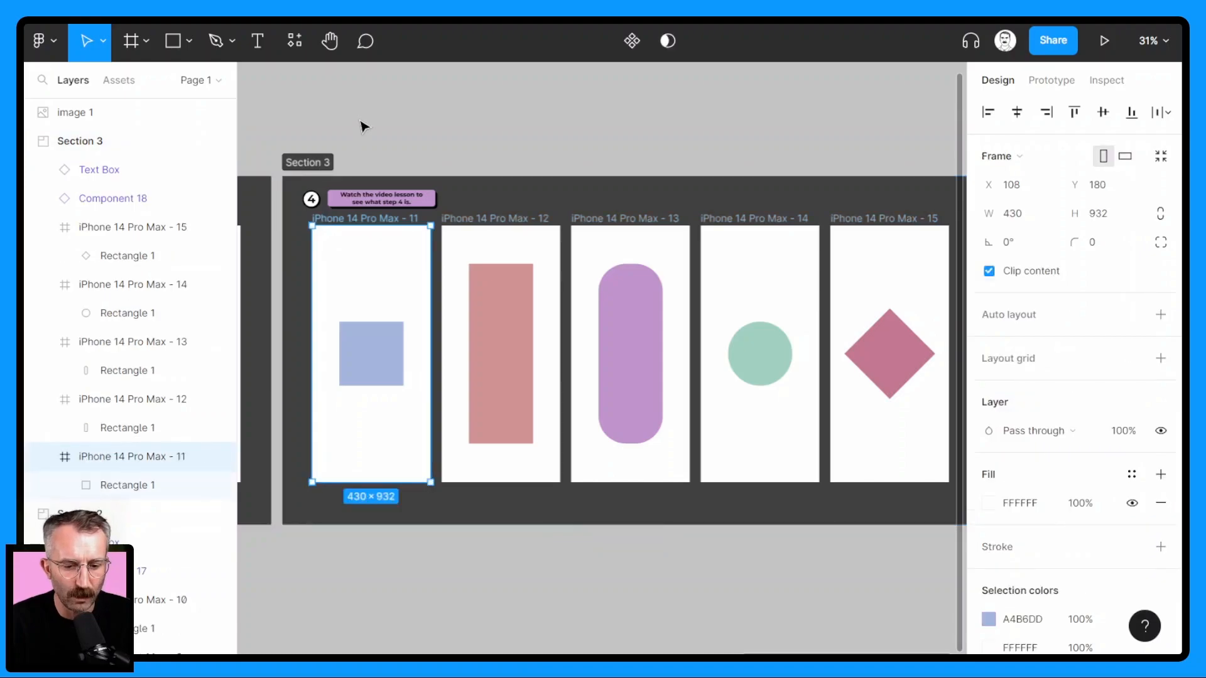
left_click(1061, 82)
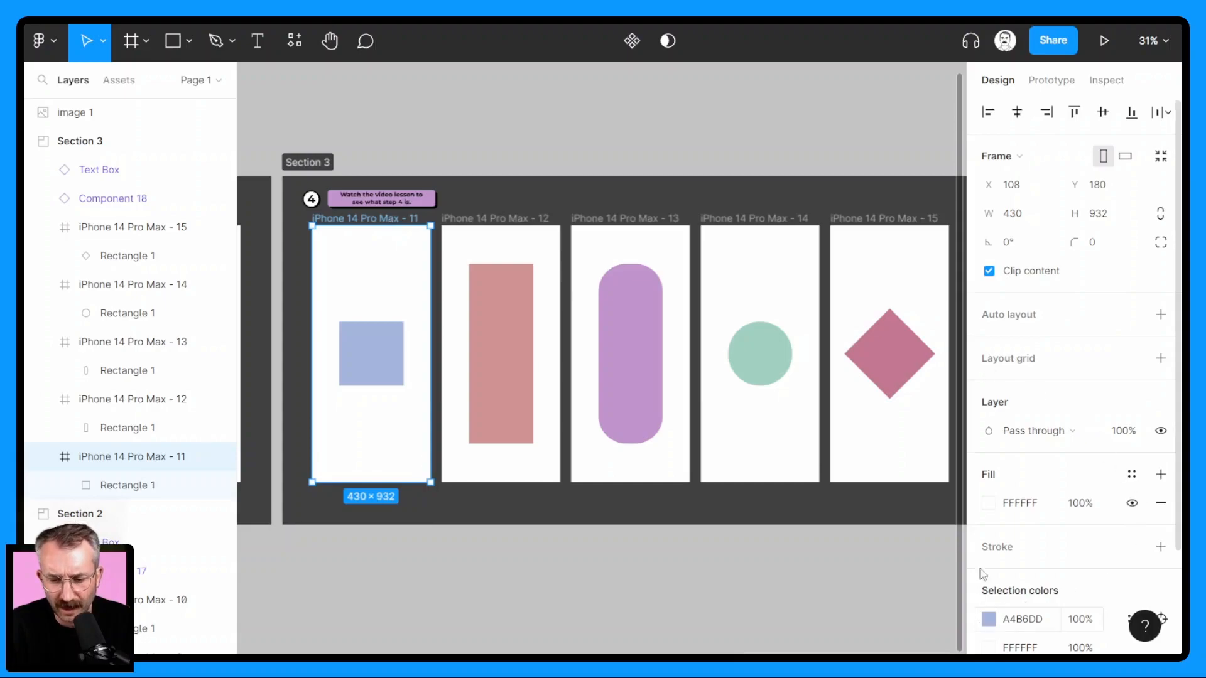
left_click(988, 503)
left_click(777, 464)
left_click(362, 354)
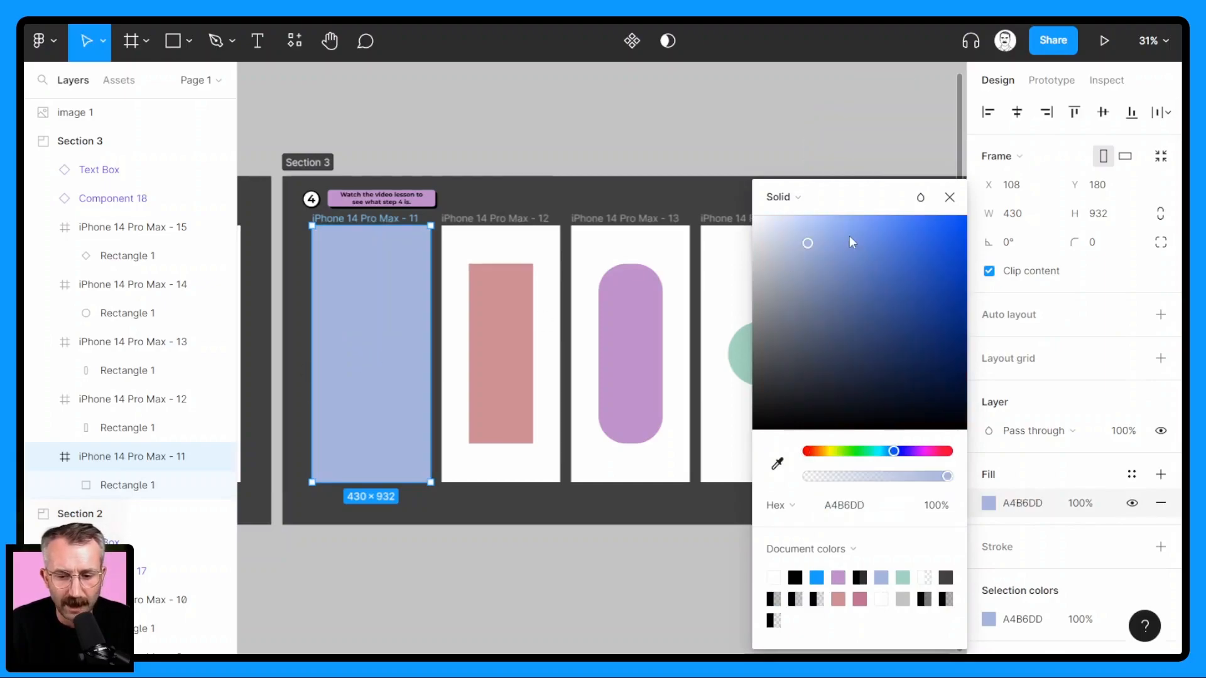
left_click_drag(807, 235, 806, 221)
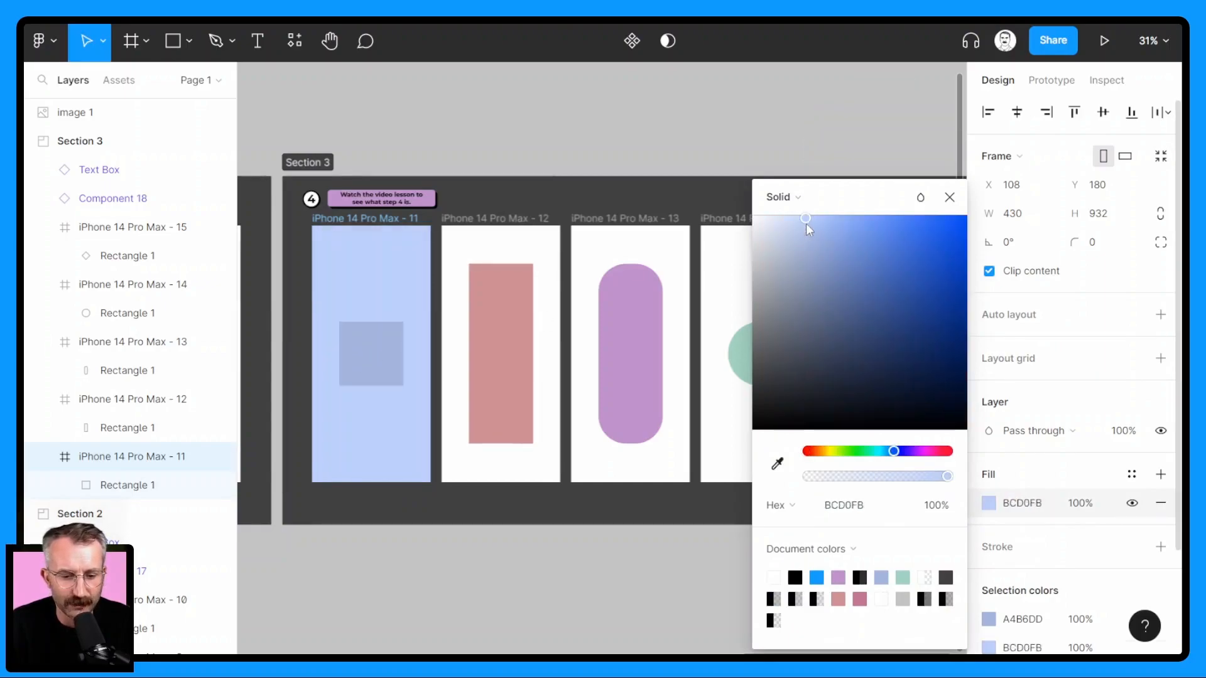
- Fill the tall rectangle's frame in Section 3 with light red F7B0B0, brightened from the rectangle's sampled colour
left_click(486, 227)
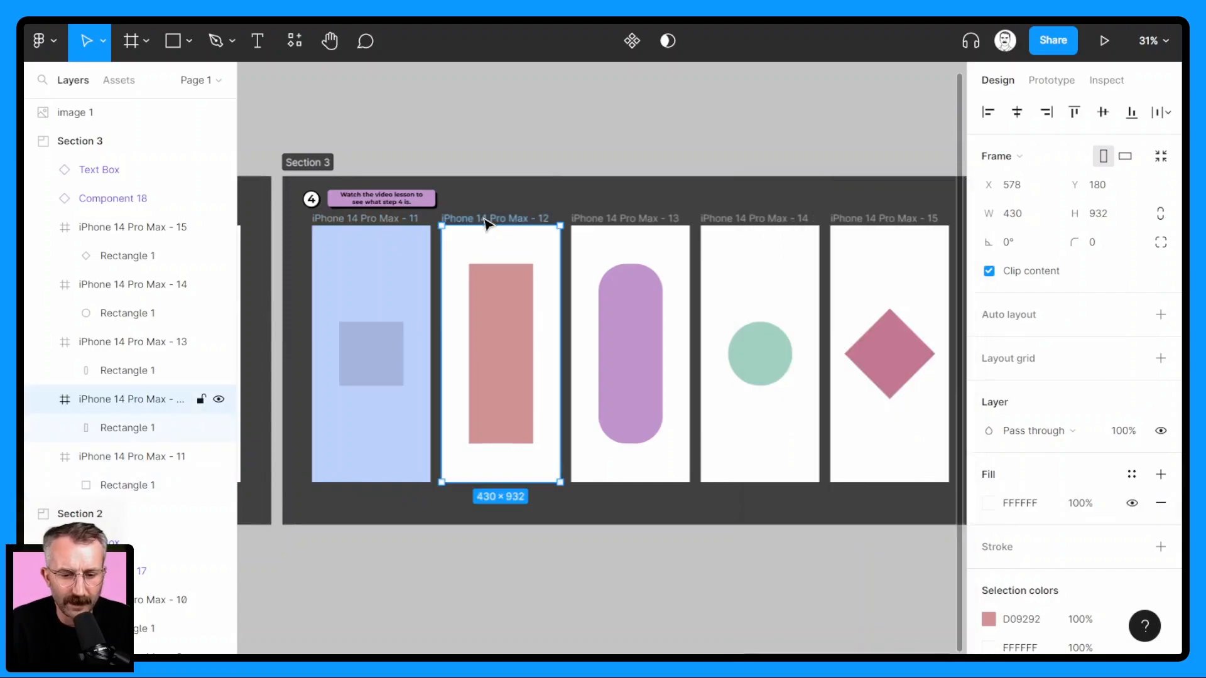
left_click(990, 504)
left_click(777, 464)
left_click(533, 324)
left_click_drag(821, 242, 813, 222)
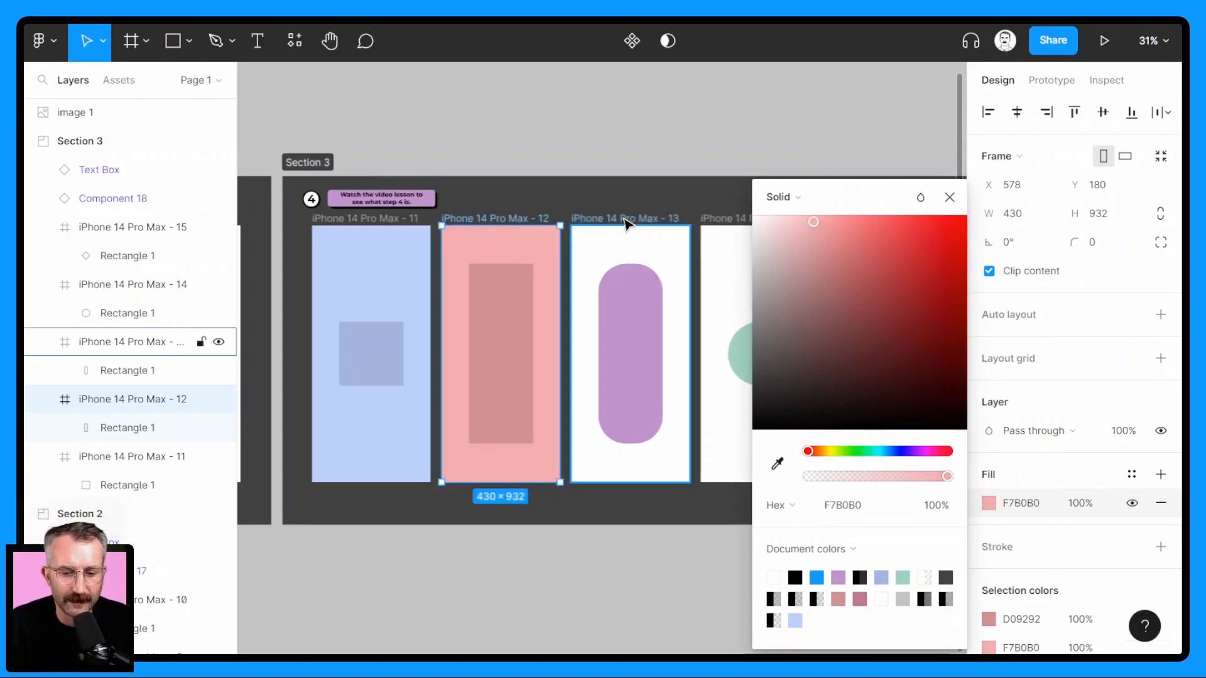
- Fill the rounded purple shape's frame in Section 3 with light purple EEBCFC, brightened from the shape's sampled colour
left_click(627, 223)
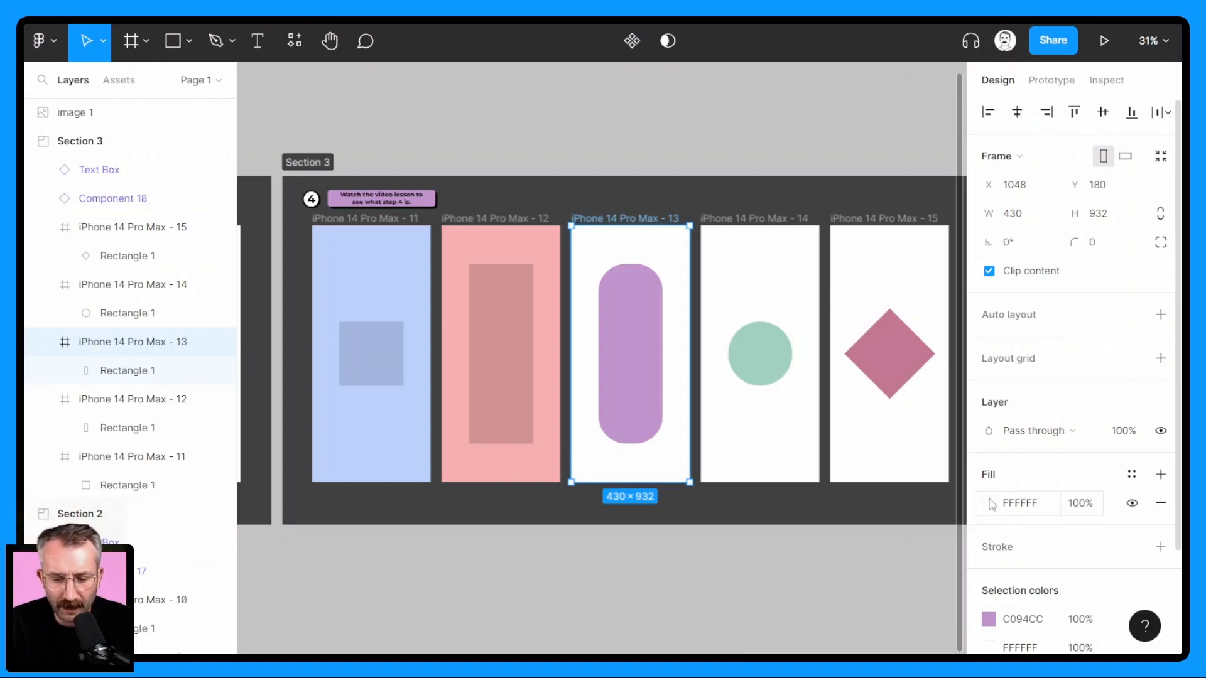
left_click(990, 503)
left_click(779, 463)
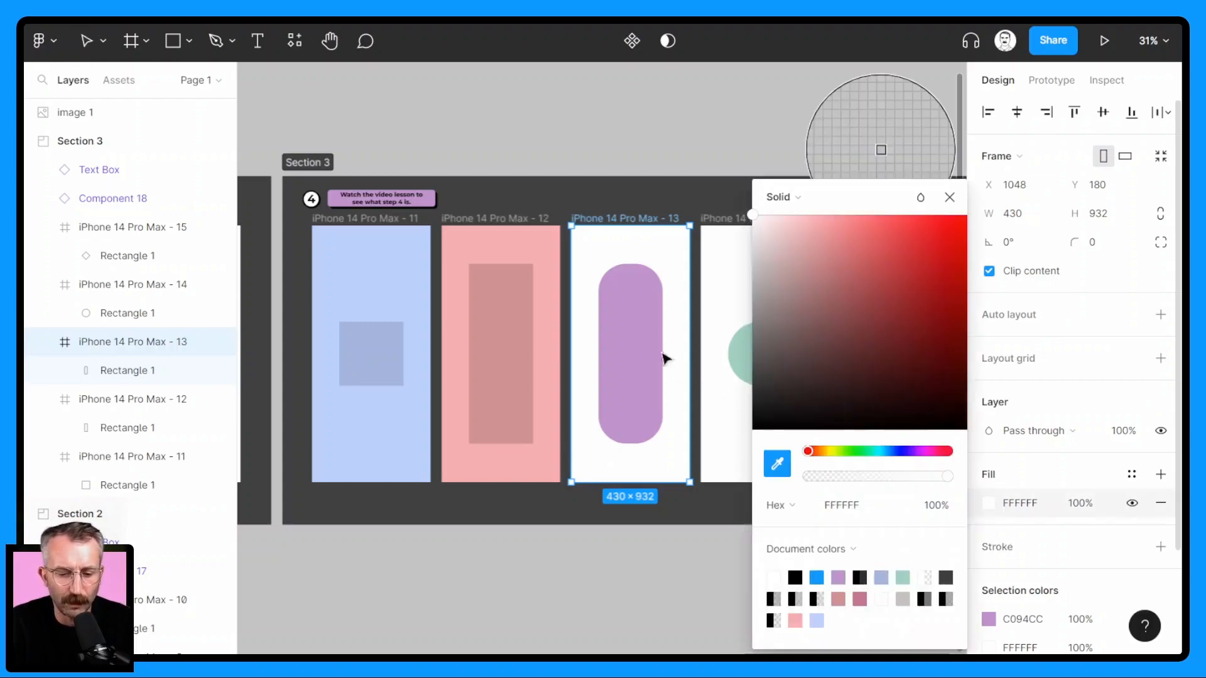
left_click(658, 346)
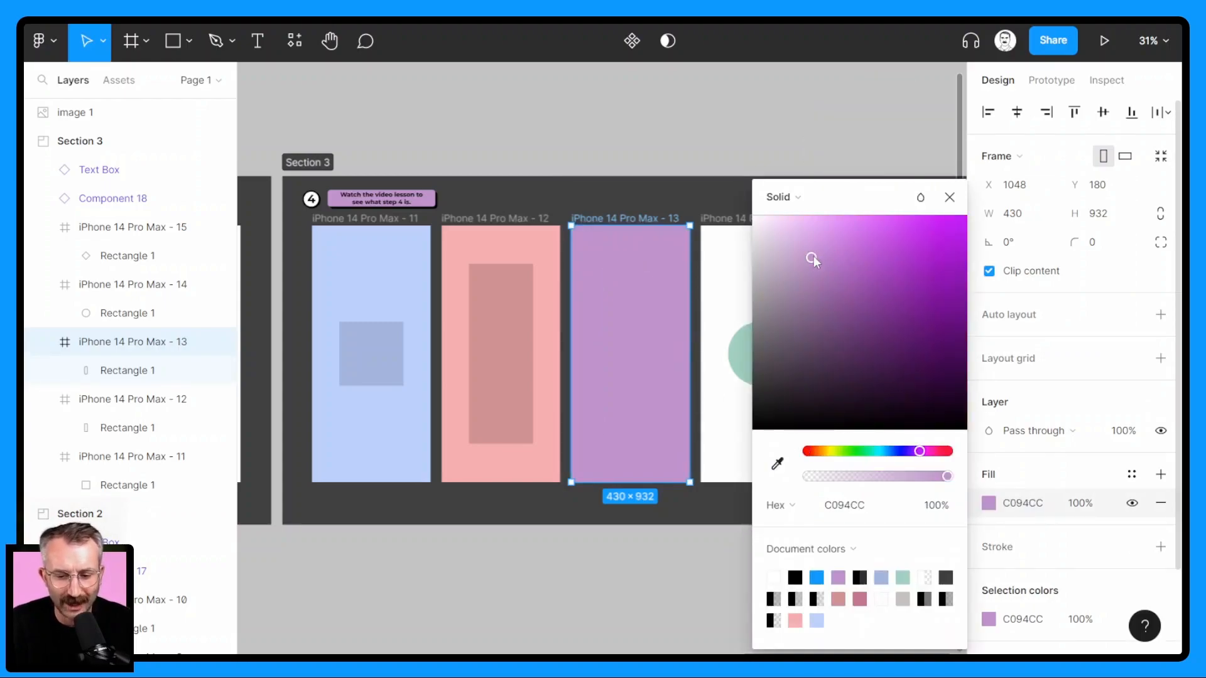
left_click_drag(812, 247, 807, 220)
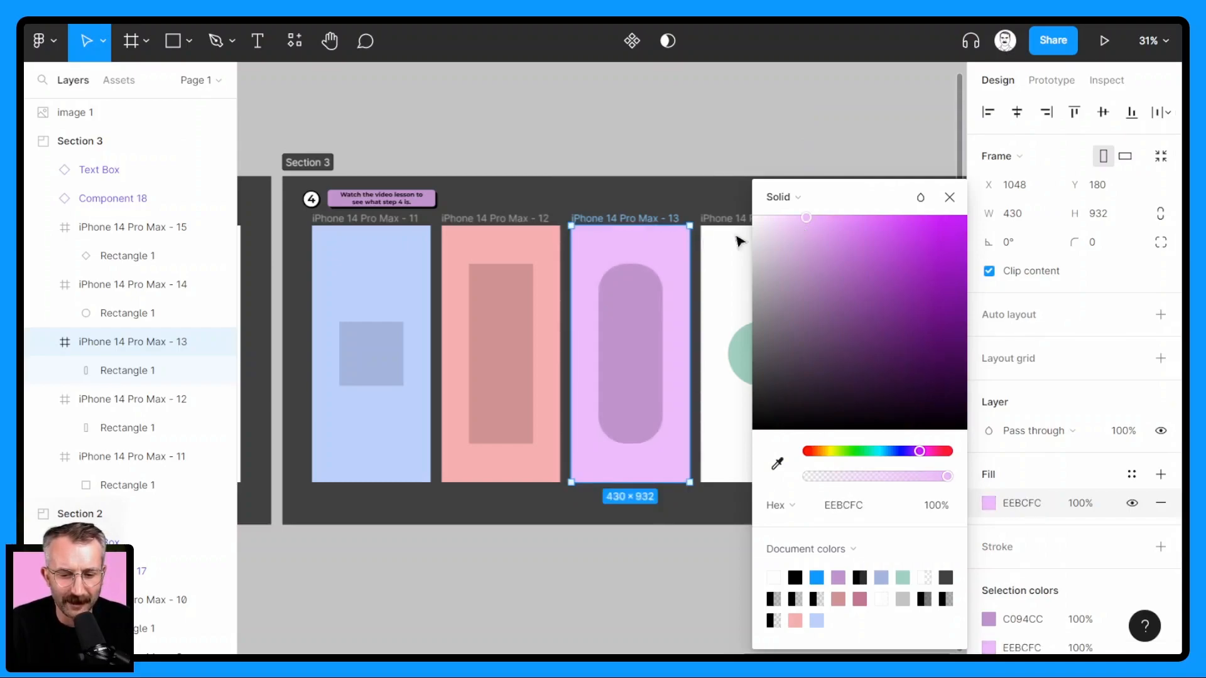
key("Escape")
- Fill the green circle's frame in Section 3 with mint C4FFEA, brightened from the circle's sampled colour
scroll(773, 277, "right", 3)
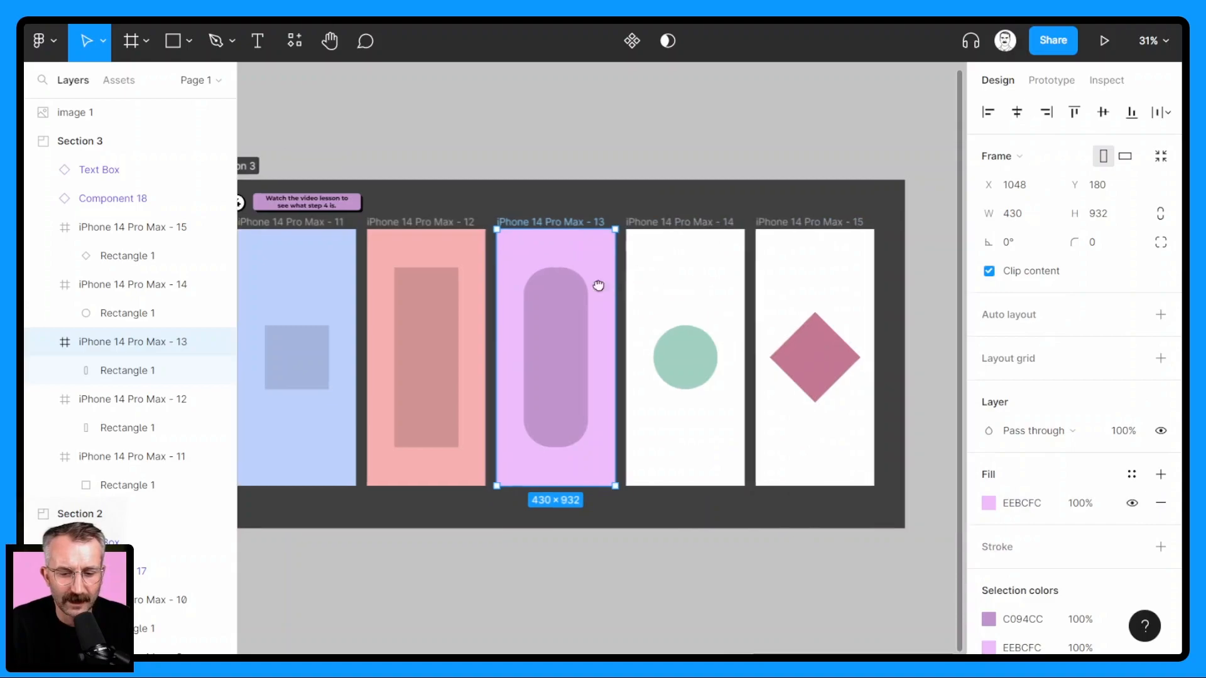
left_click(574, 230)
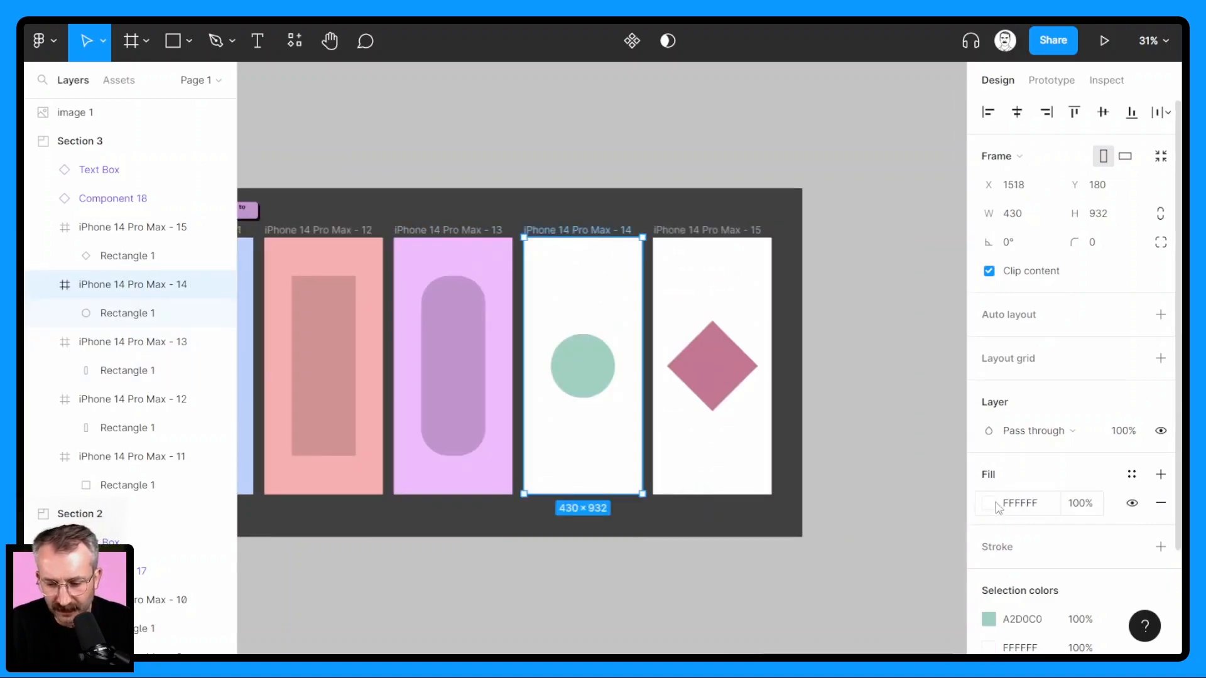
left_click(991, 505)
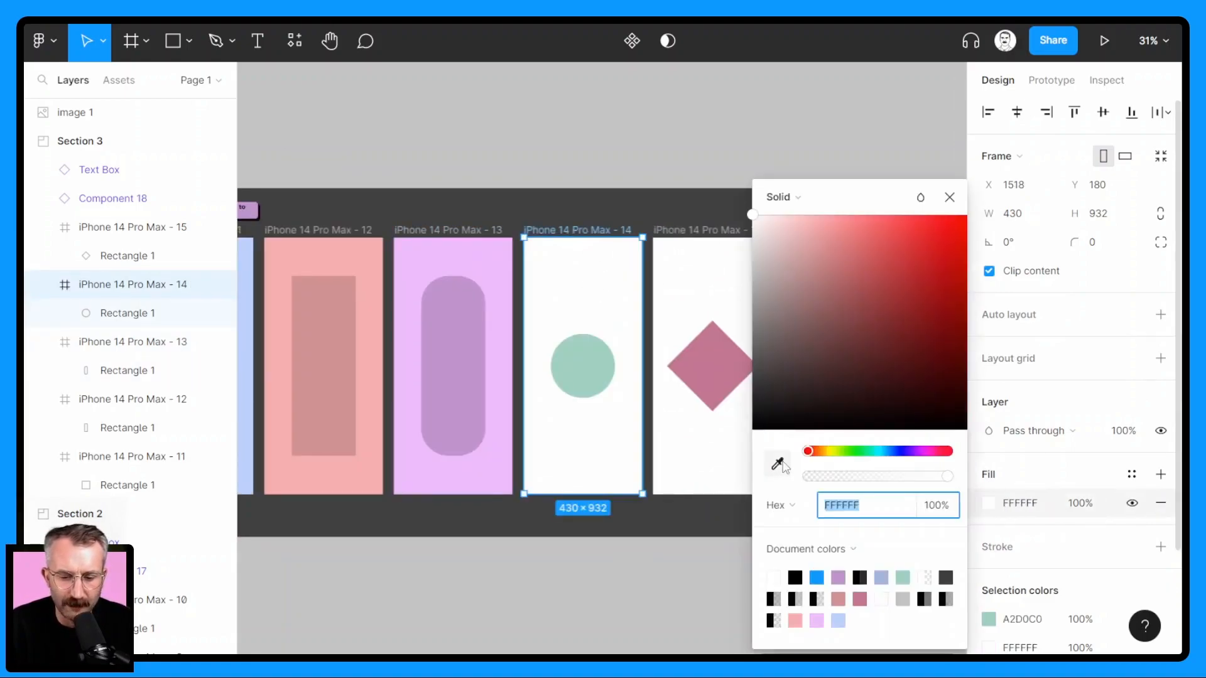
left_click(778, 464)
left_click(594, 367)
left_click_drag(804, 250, 803, 221)
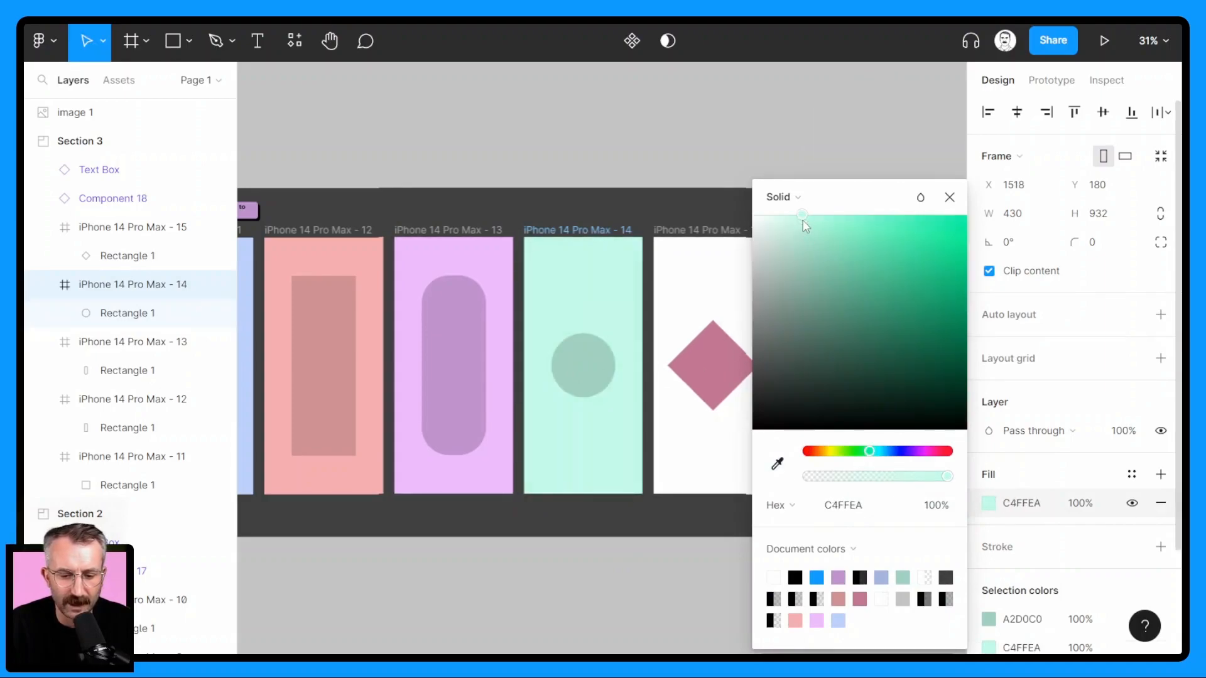
- Fill the diamond's frame in Section 3 with pink F29BB9, brightened from the diamond's sampled colour
left_click(676, 233)
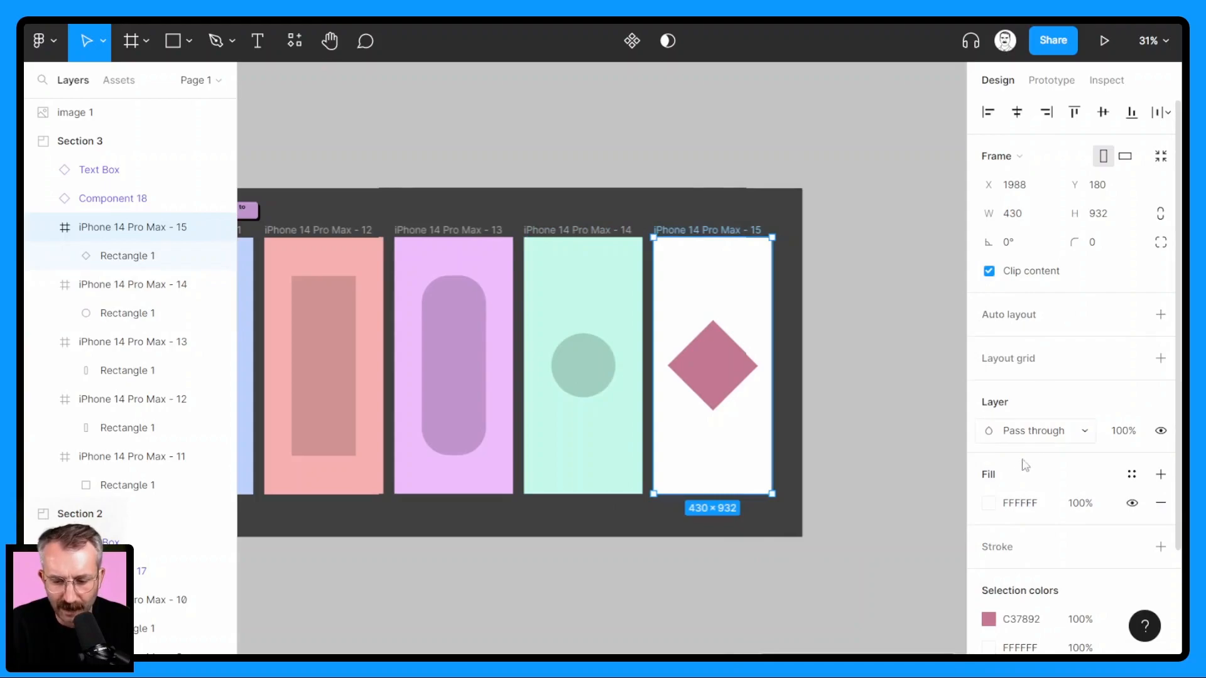
left_click(988, 504)
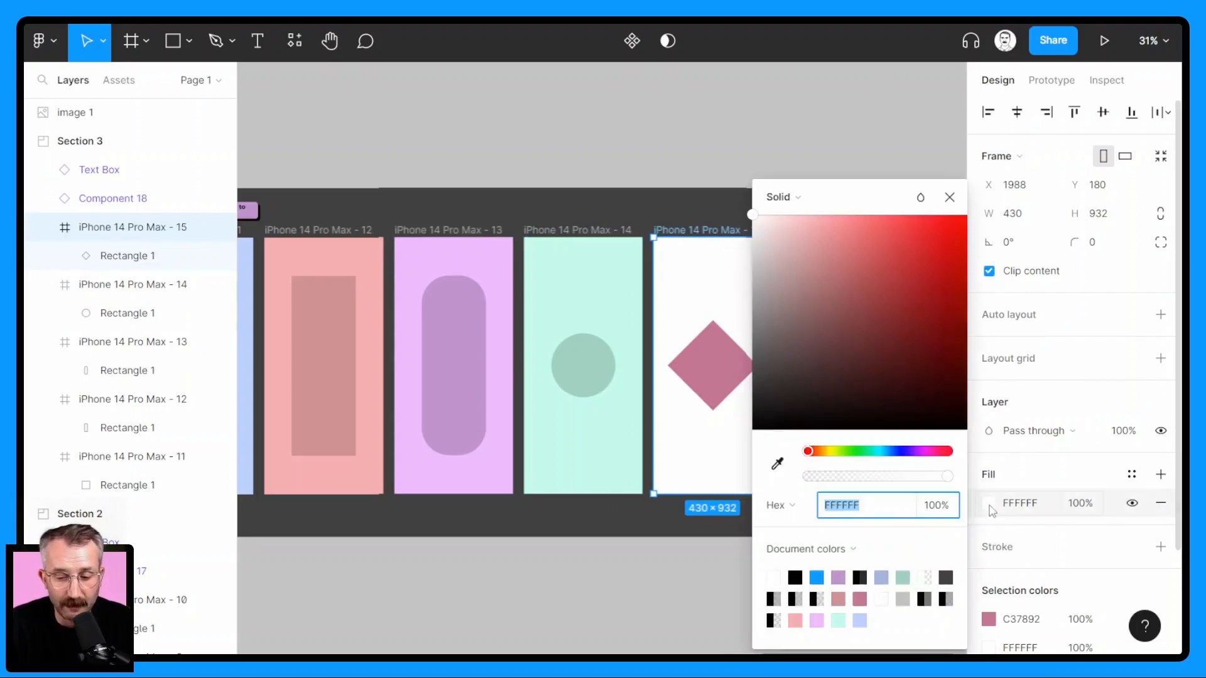
left_click(778, 463)
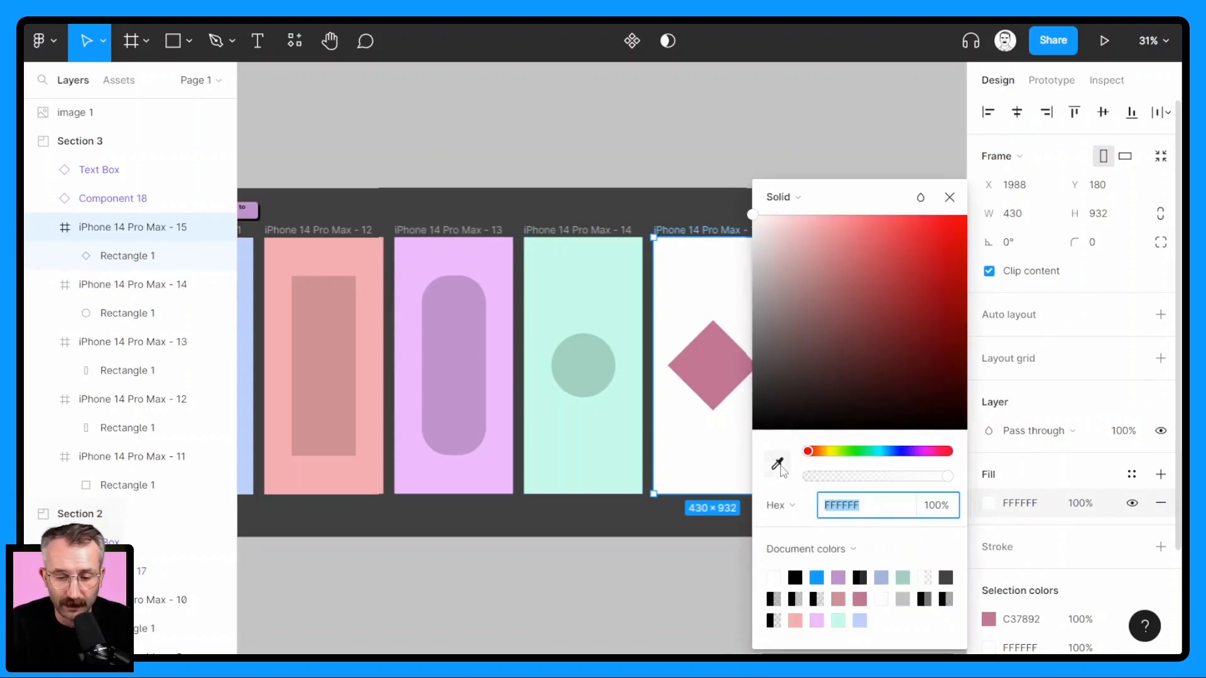
left_click(732, 345)
left_click_drag(838, 265, 830, 224)
scroll(724, 123, "left", 4)
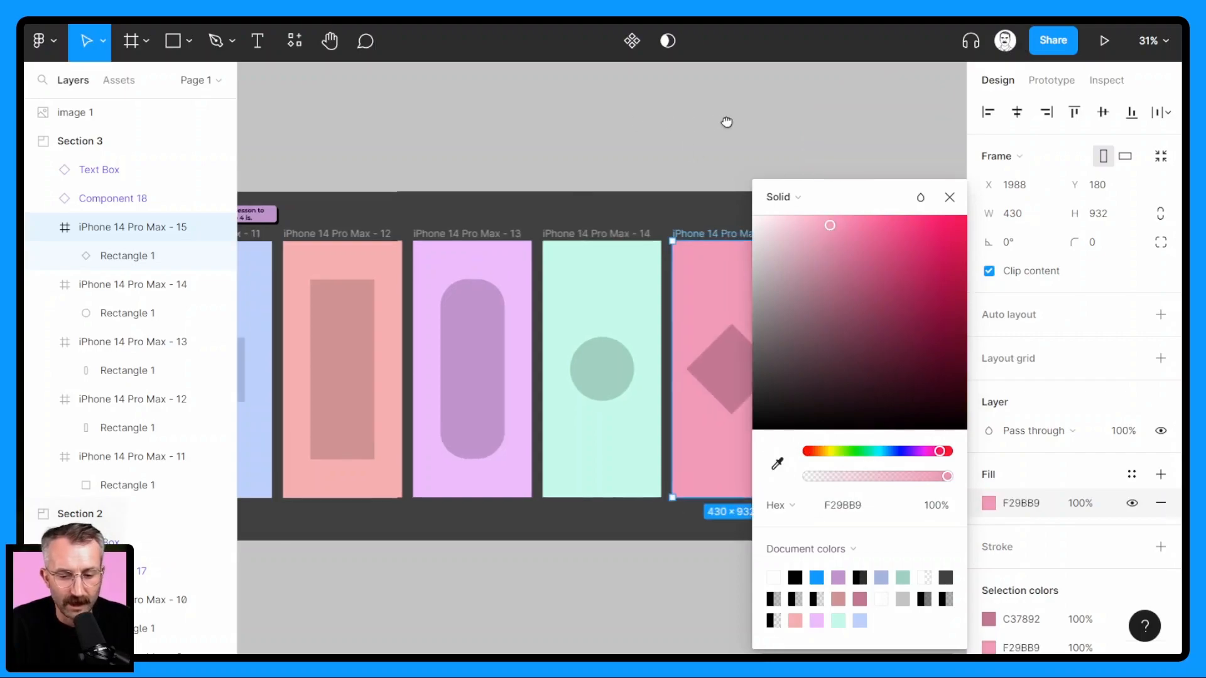
left_click(950, 197)
- Change the Smart animate easing of all five Section 3 frames to Ease in and out back
left_click_drag(494, 220, 656, 185)
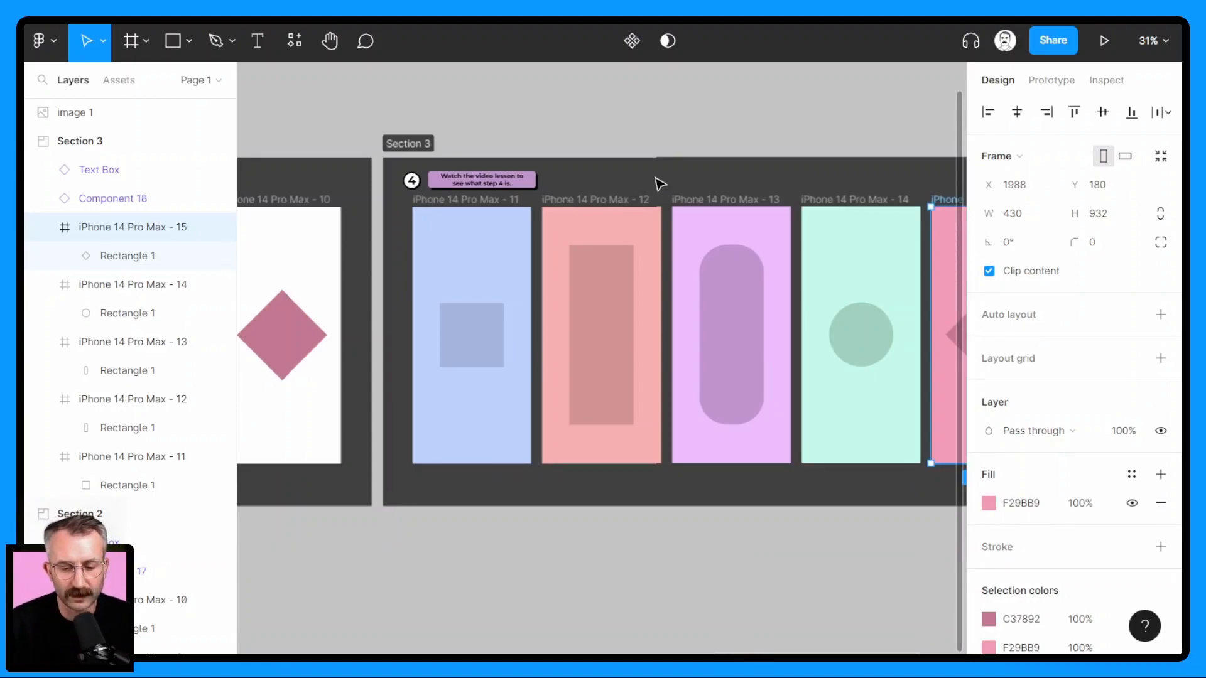
left_click_drag(842, 286, 728, 295)
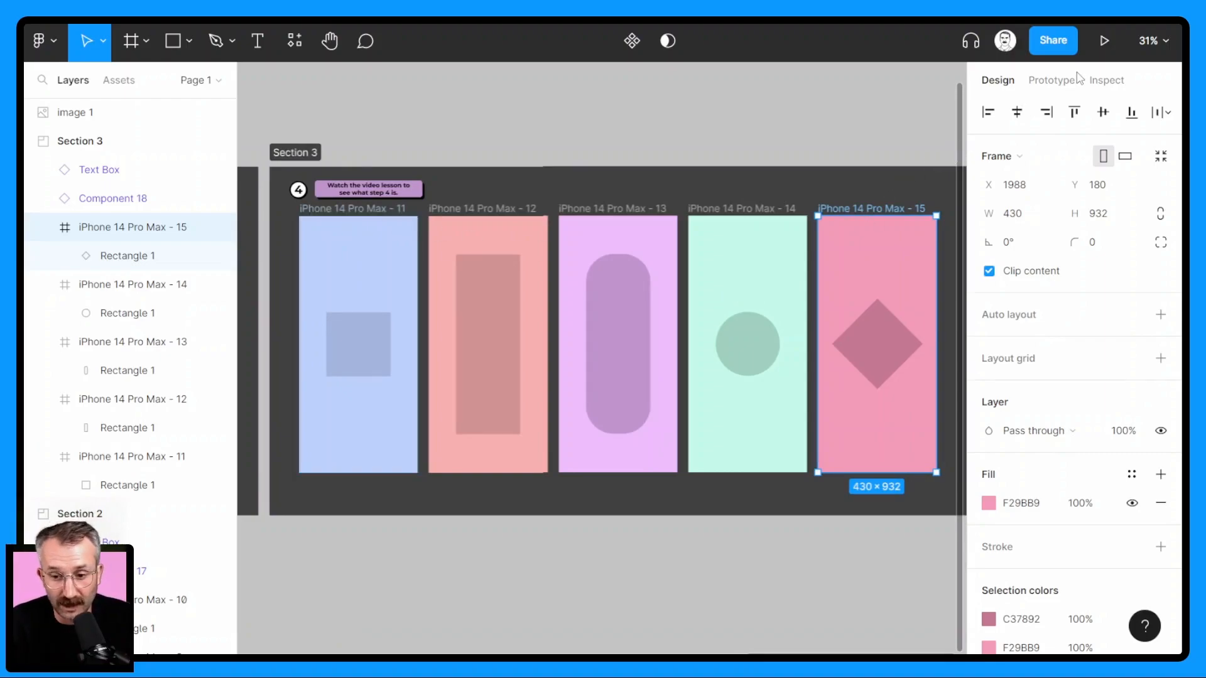
left_click(1052, 81)
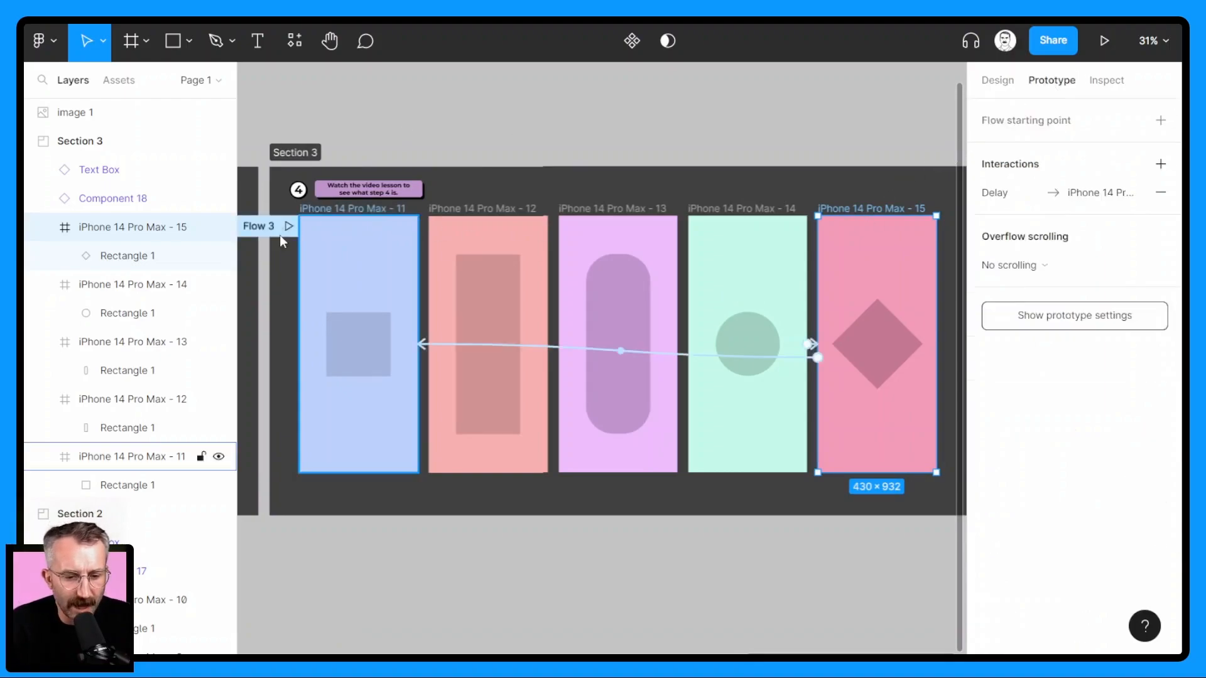
left_click_drag(280, 208, 944, 495)
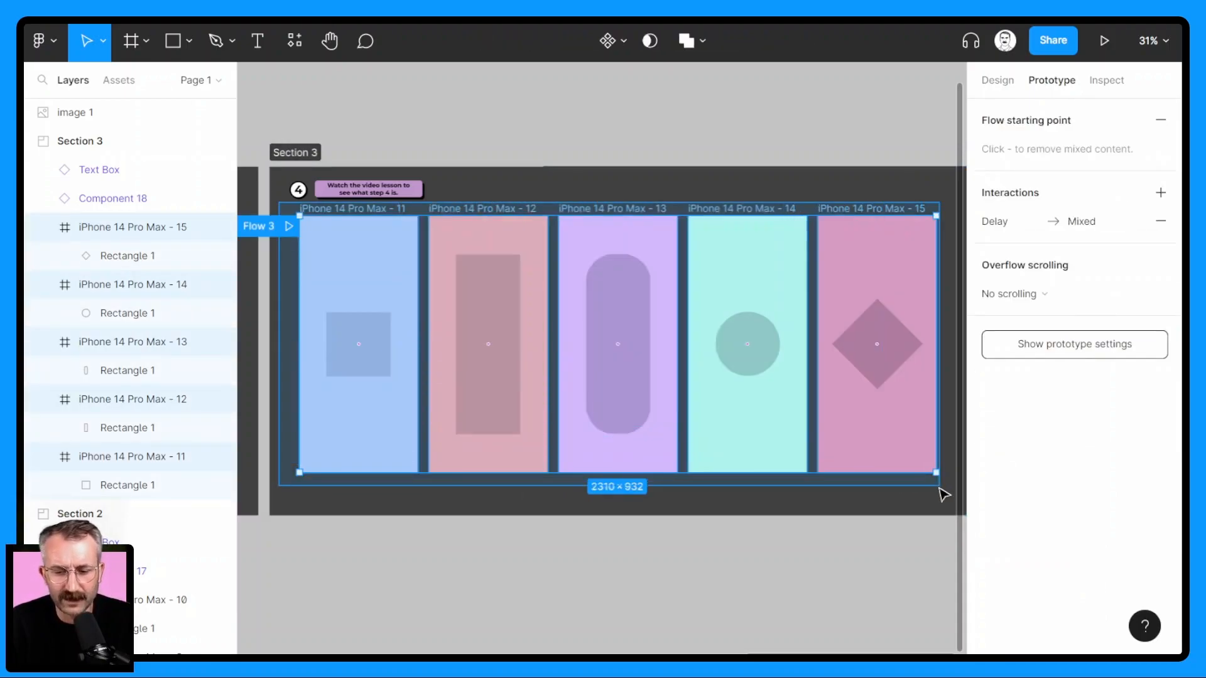
left_click(999, 223)
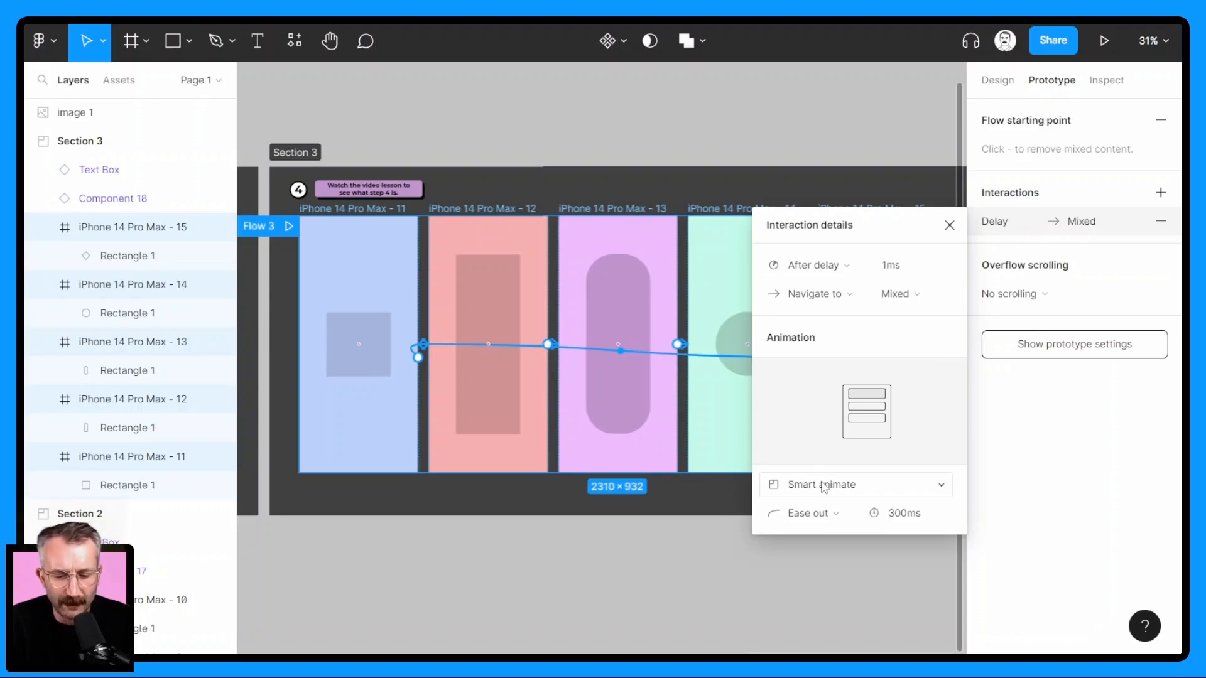
left_click(823, 517)
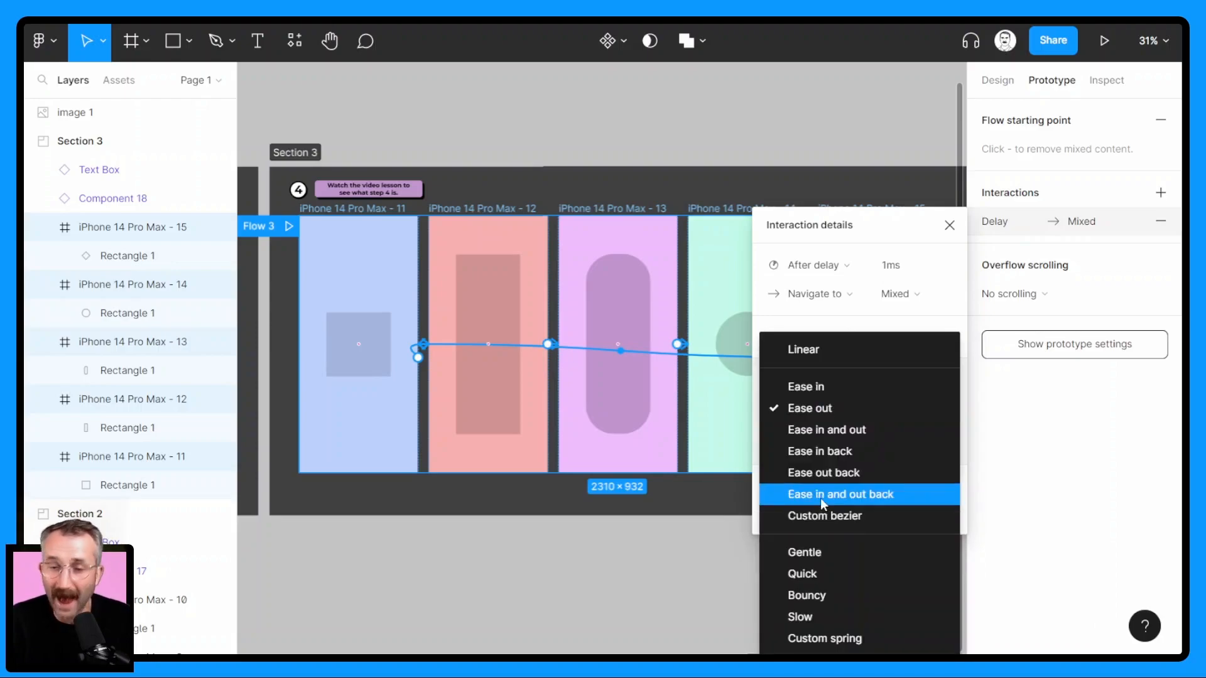
left_click(820, 495)
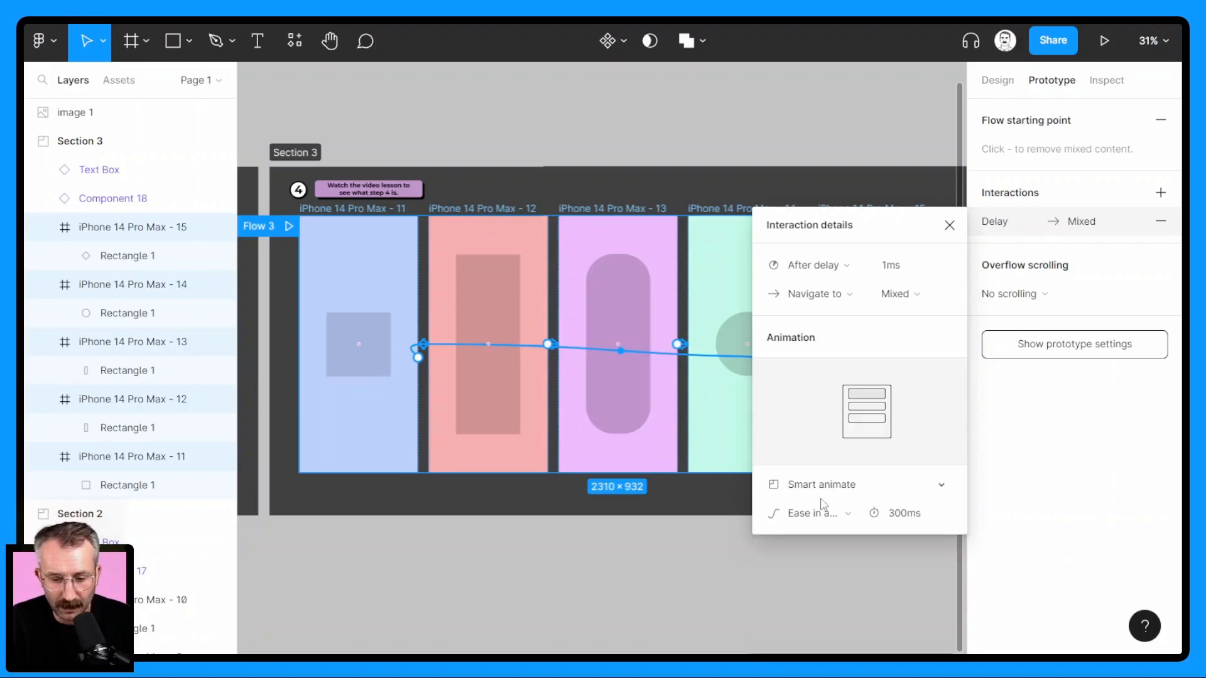
left_click(653, 562)
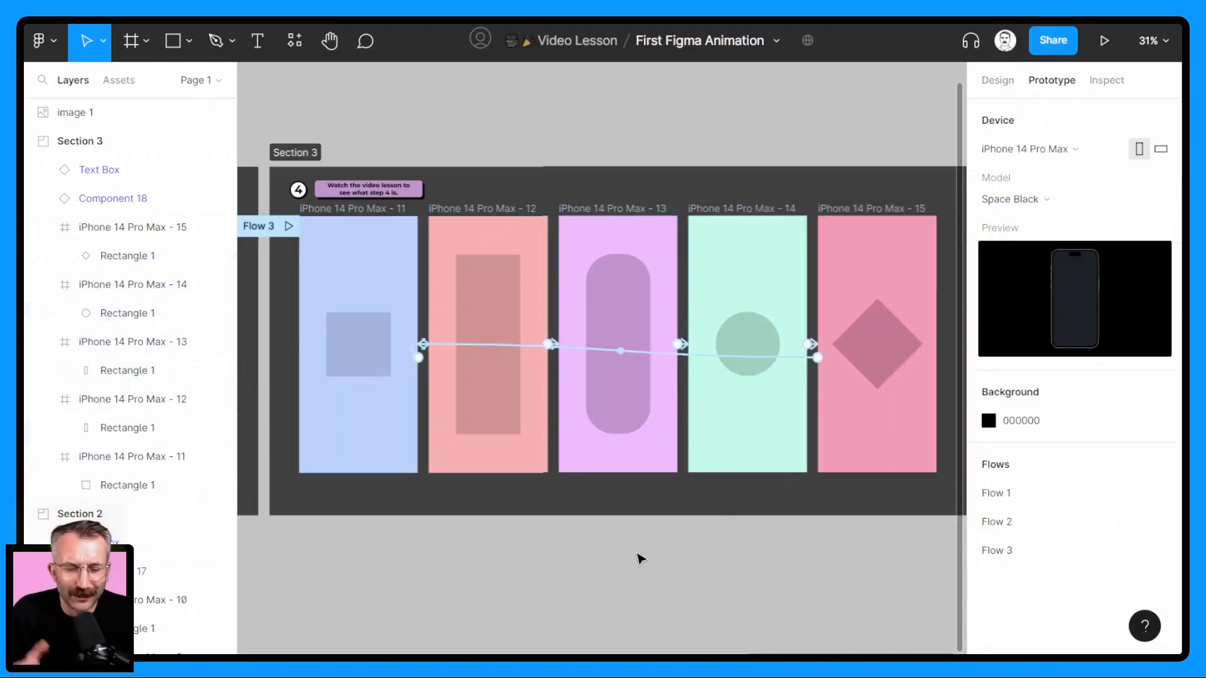
- Play Flow 3 to preview its looping animation, and return to the design file
left_click(288, 227)
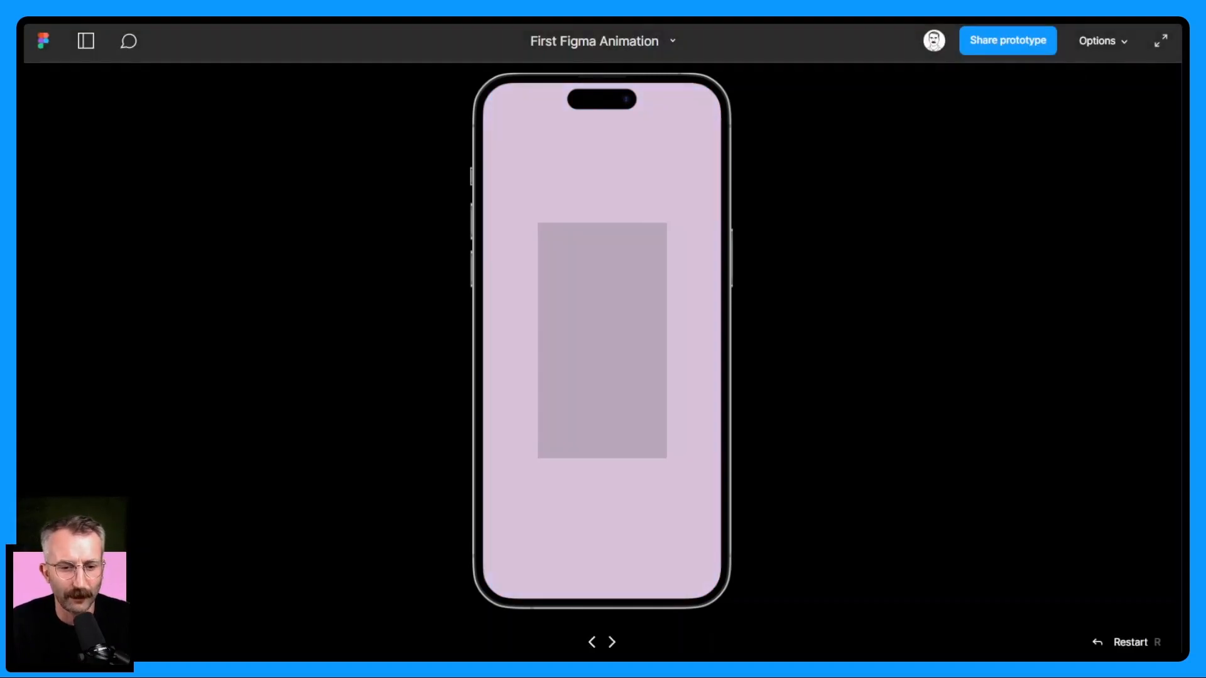
left_click(405, 20)
left_click(311, 133)
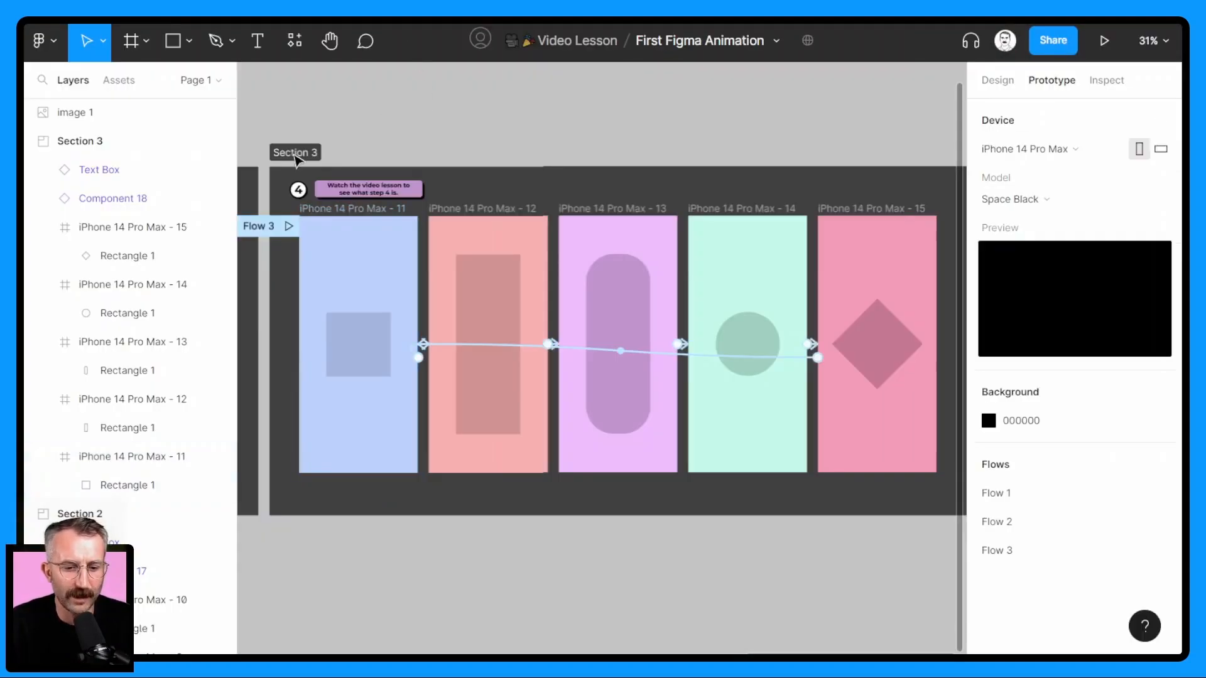
- Duplicate Section 3, including its frames and connections, and place the copy to the right of the original
left_click(295, 157)
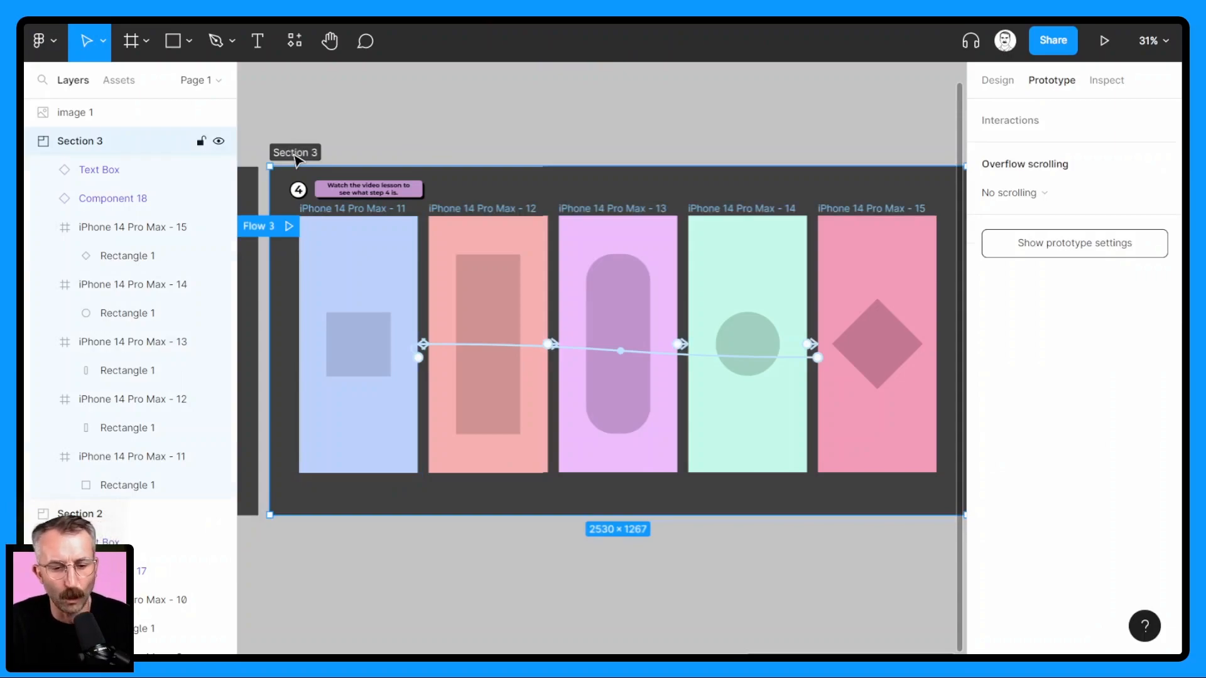
key("ctrl+d")
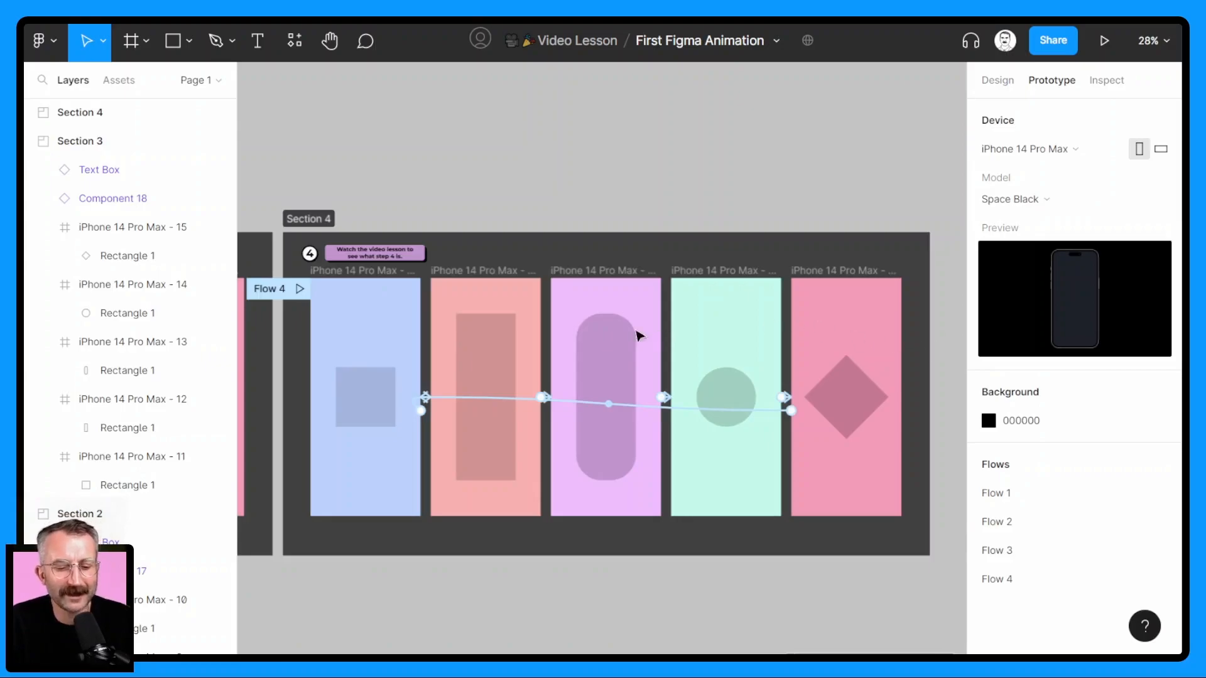
- Delete the shapes inside all five iPhone frames of Section 4, leaving only the coloured frames
left_click(988, 83)
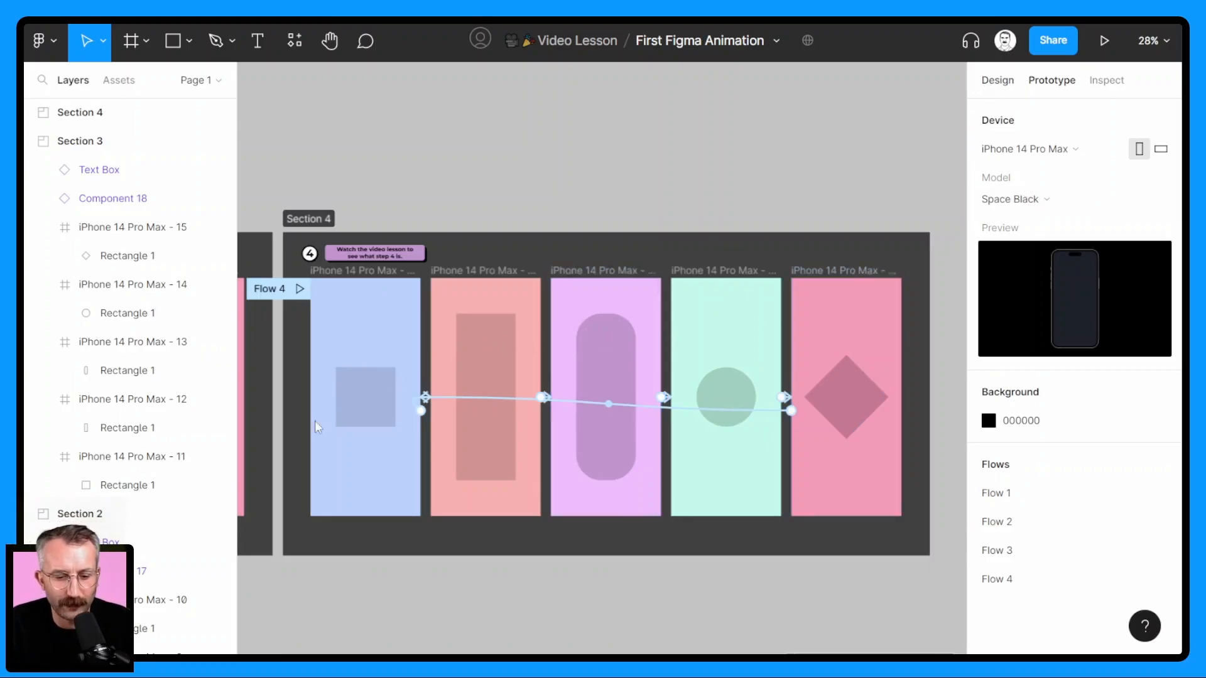
left_click(351, 403)
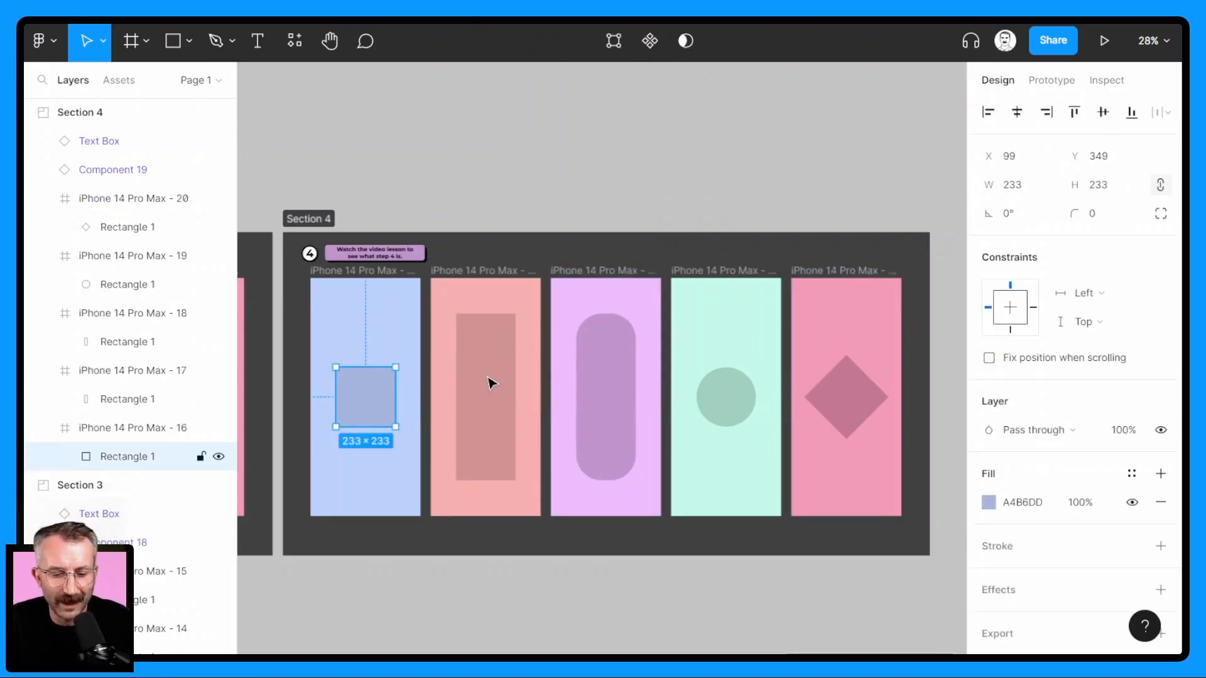
key("Delete")
left_click(491, 383)
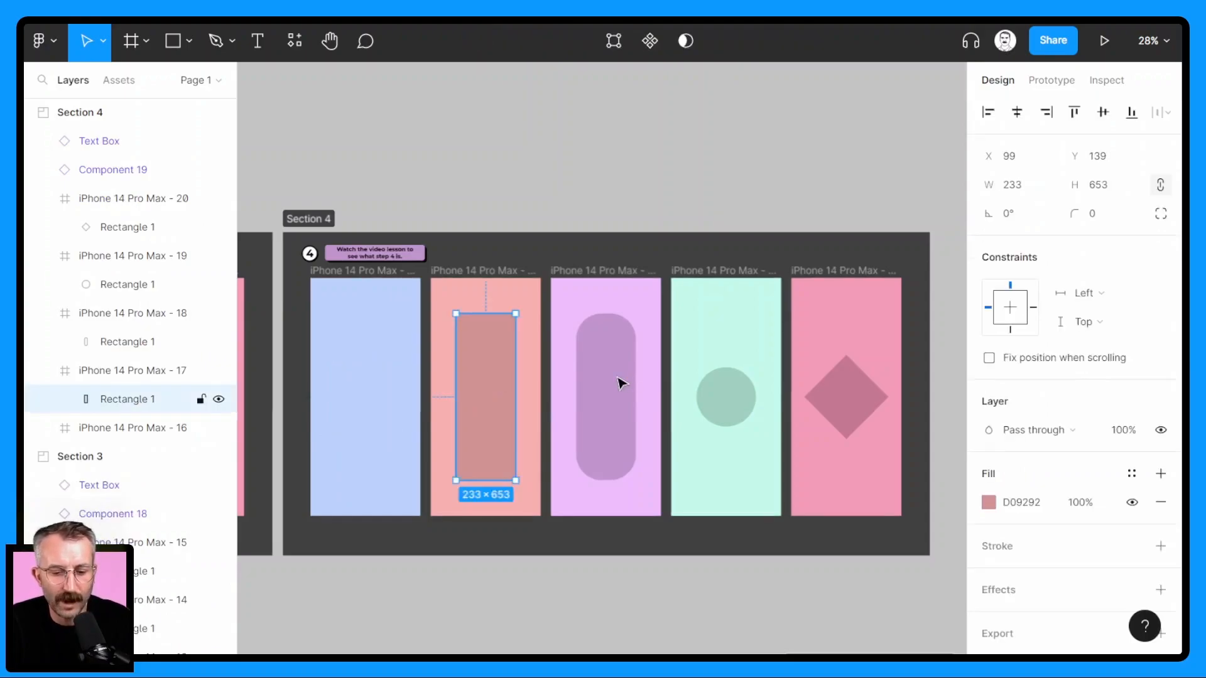
key("Delete")
left_click(606, 396)
key("Delete")
left_click(725, 399)
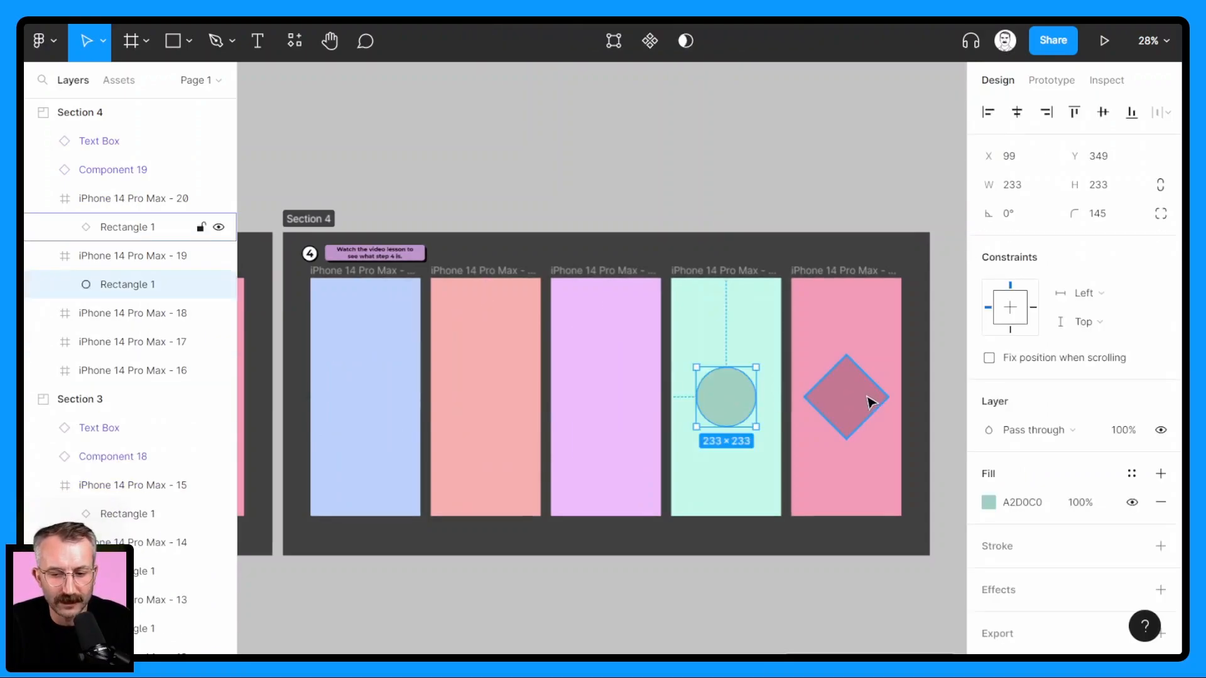
left_click(870, 402)
key("Delete")
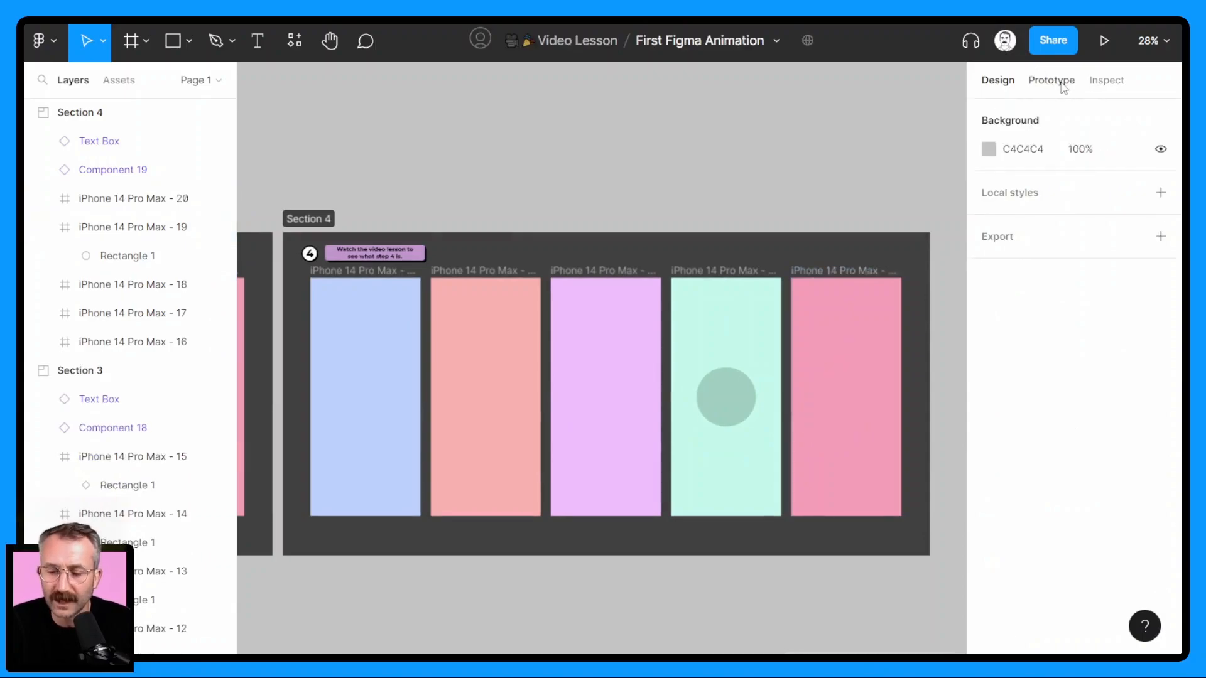
left_click(742, 394)
key("Delete")
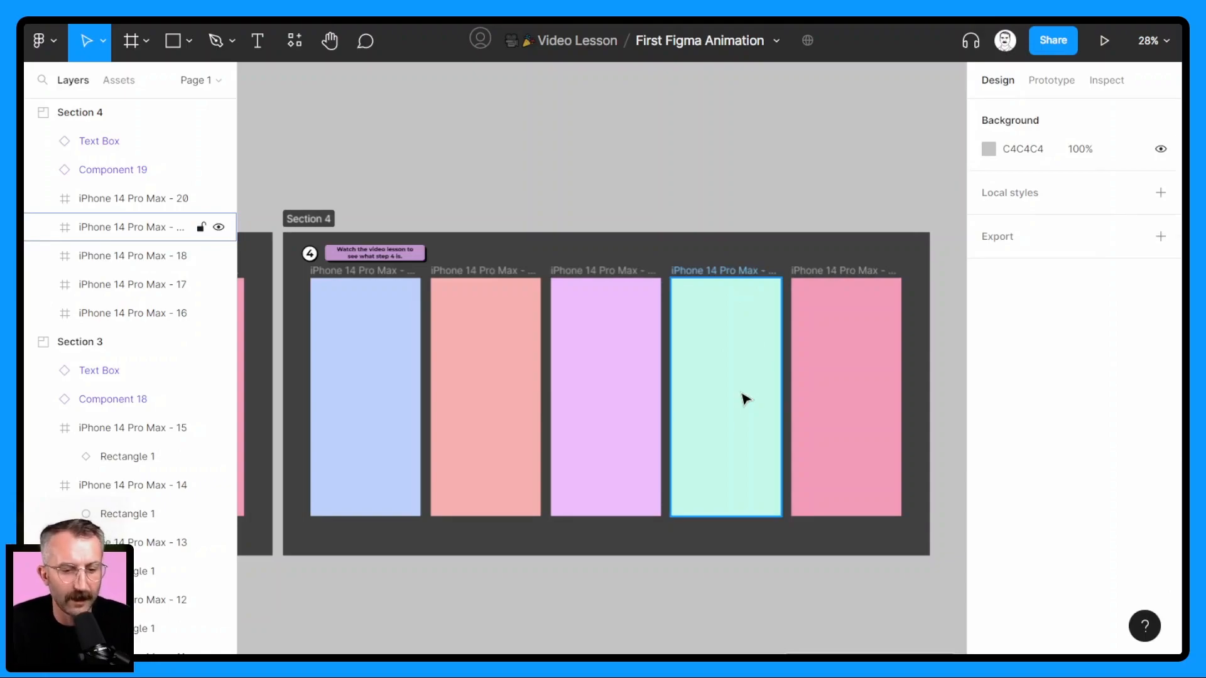
- Draw a square of about 77 × 77 centred in Section 4's blue frame and fill it with black 000000
left_click(187, 40)
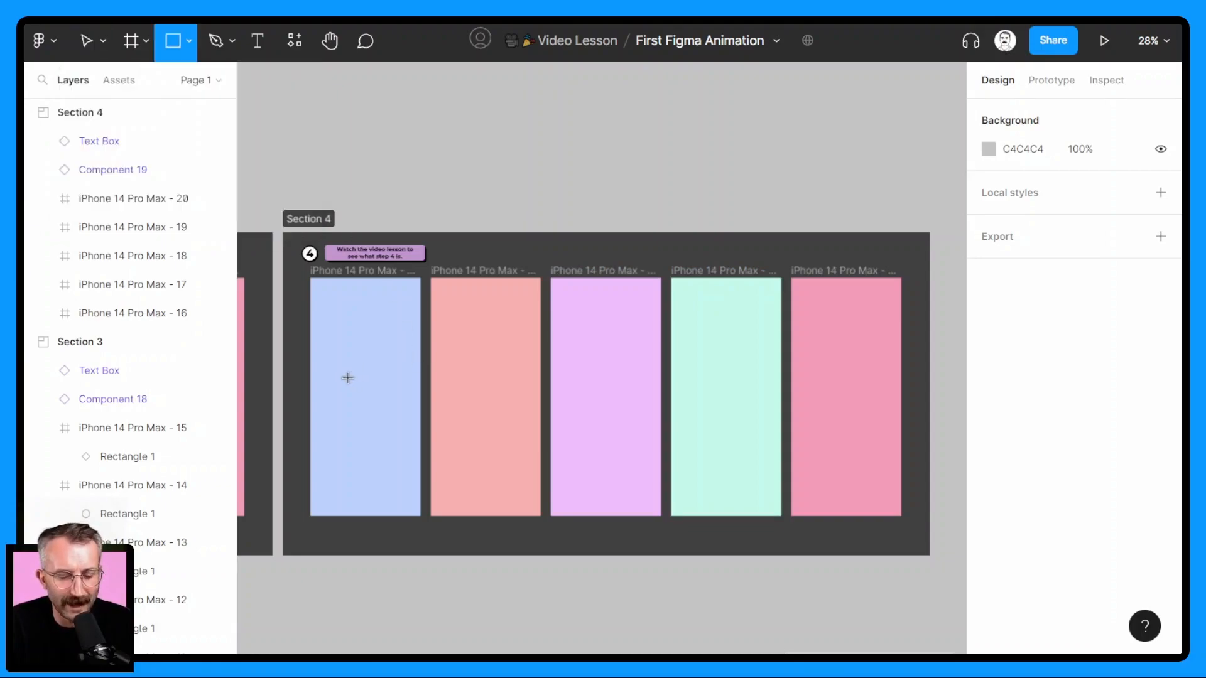
left_click_drag(359, 390, 365, 398)
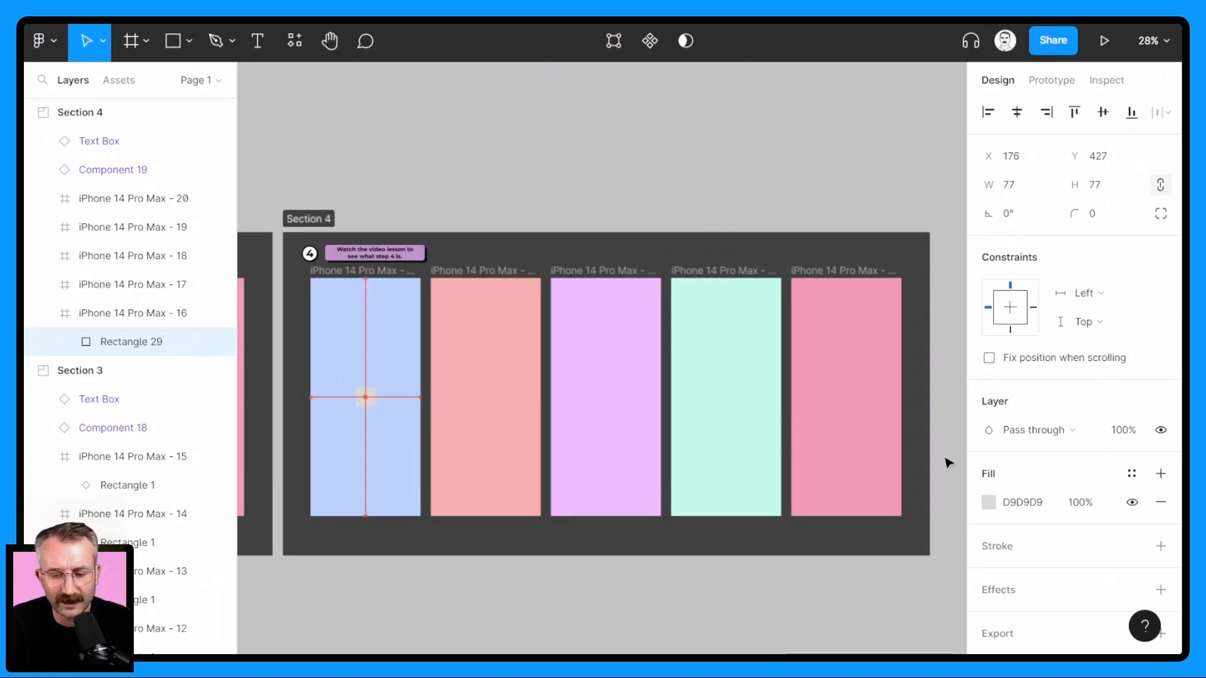
left_click(989, 503)
left_click_drag(816, 348, 743, 463)
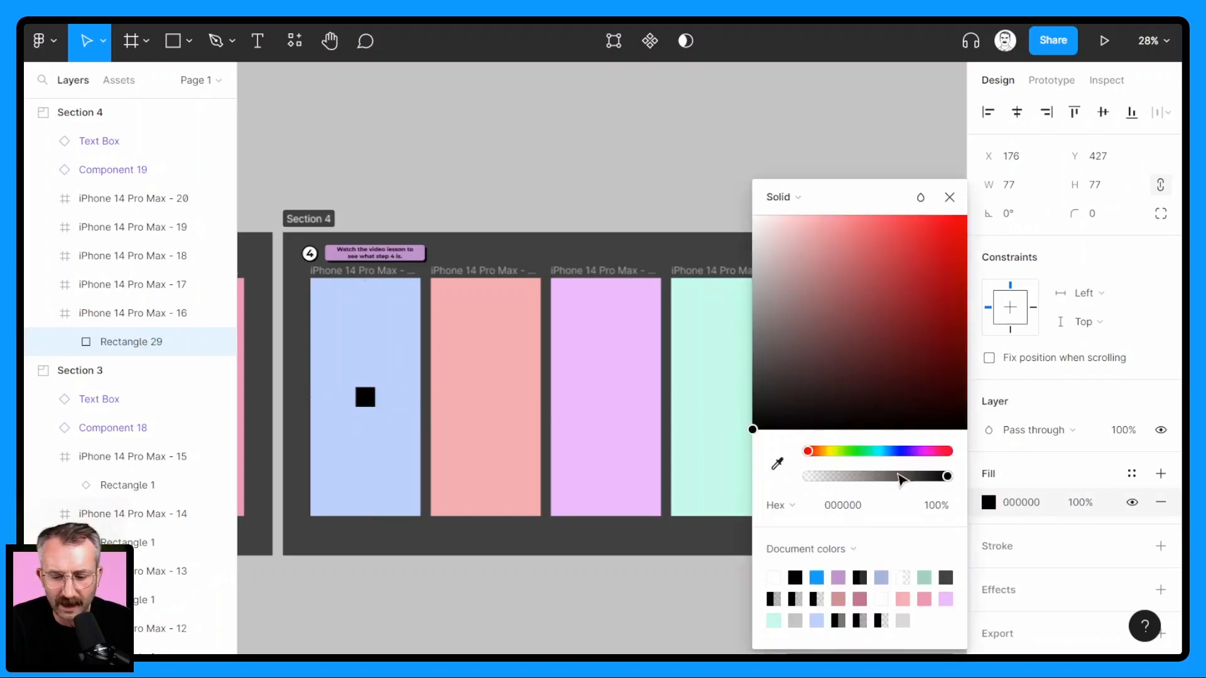
- Add a white FFFFFF inside stroke with a weight of 8 to the black square
left_click(1161, 546)
left_click(1108, 605)
type("8")
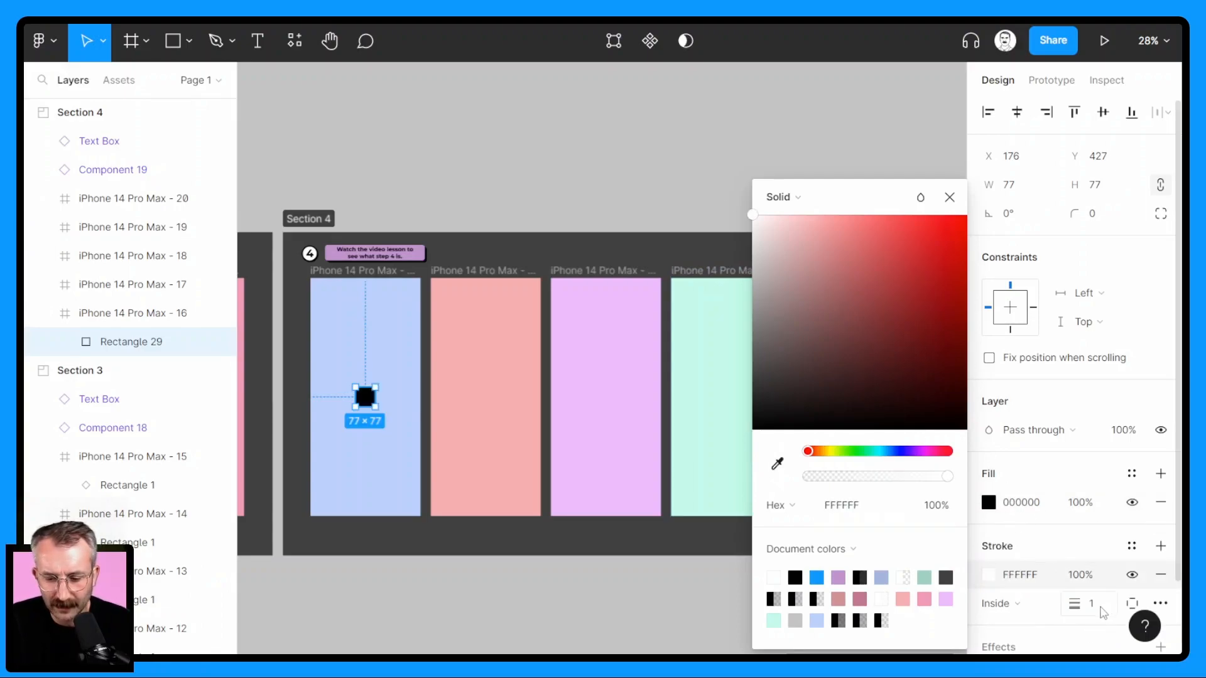
left_click(1101, 610)
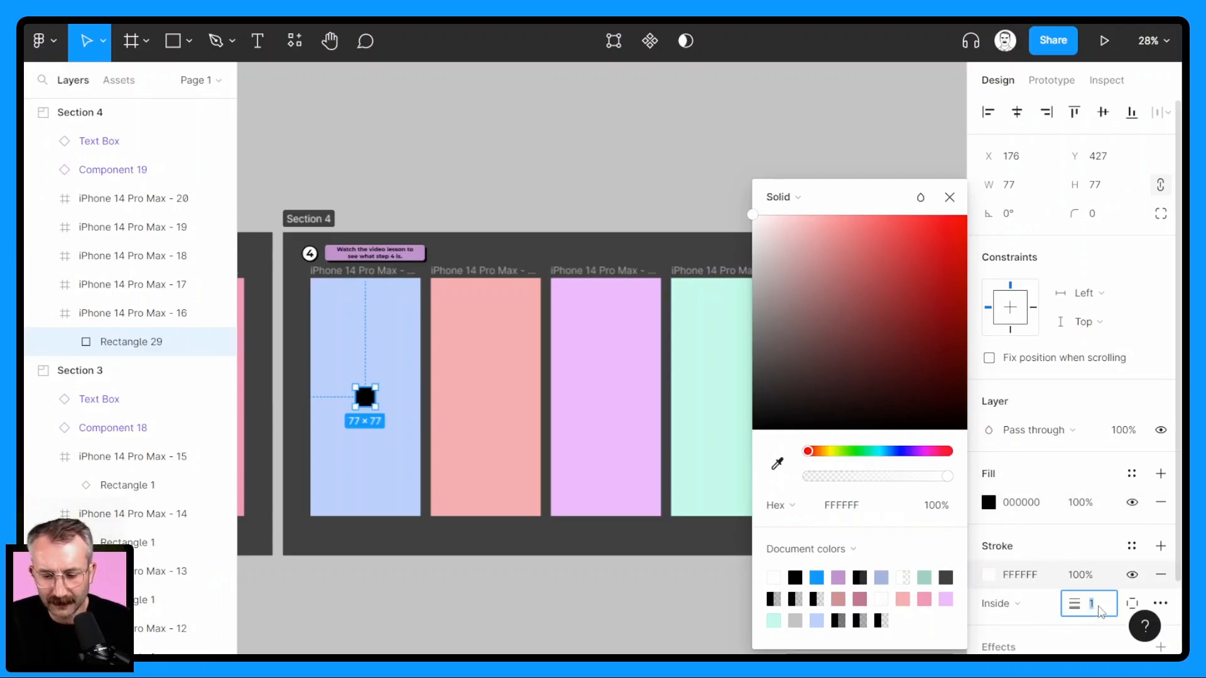
key("Return")
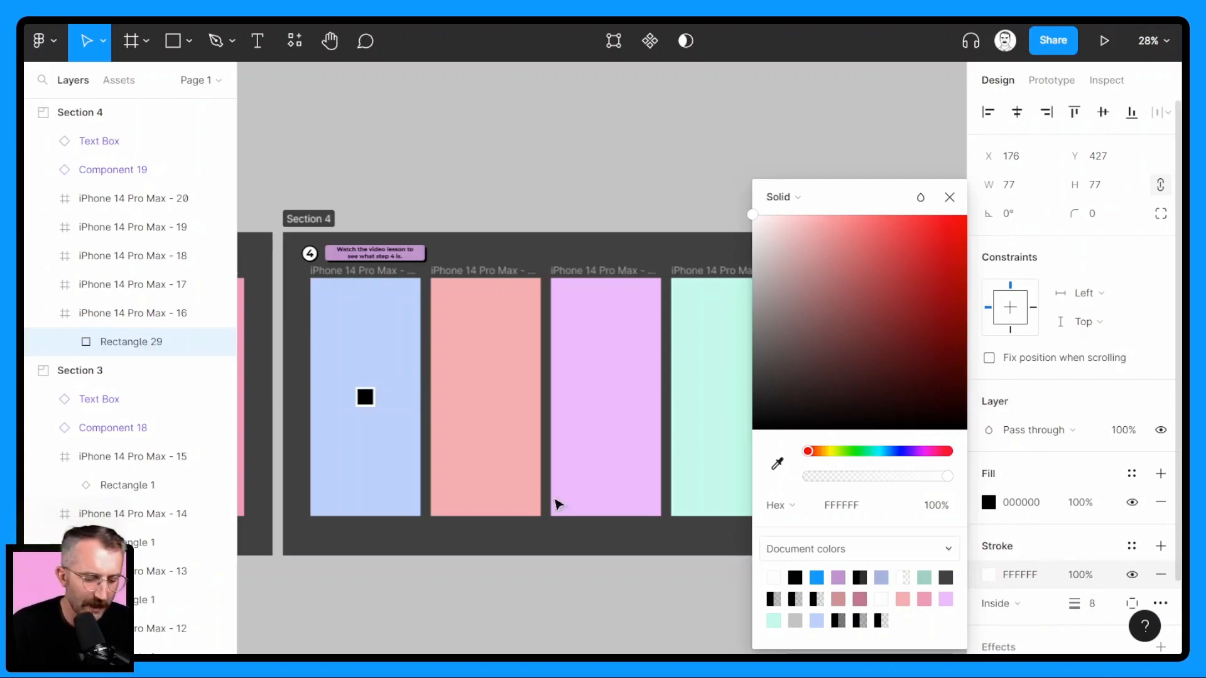
- Round the black square into a circle with a corner radius of 100
scroll(376, 408, "up", 3)
scroll(376, 408, "up", 3)
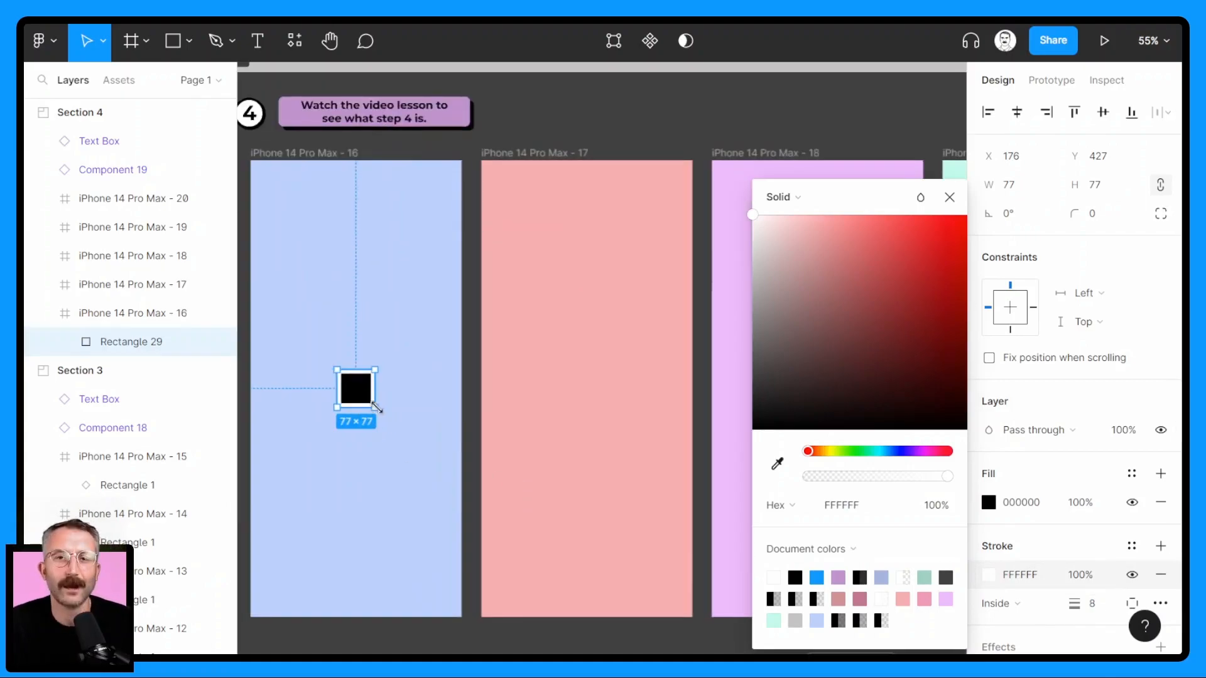
left_click(389, 447)
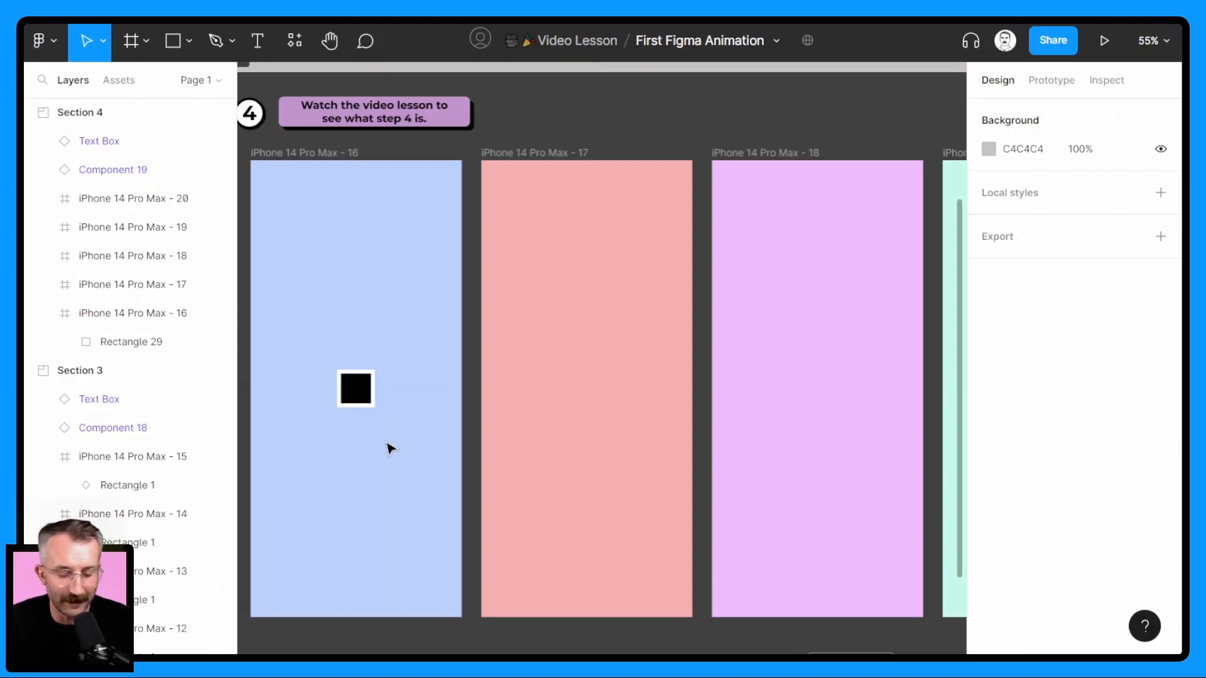
left_click(361, 394)
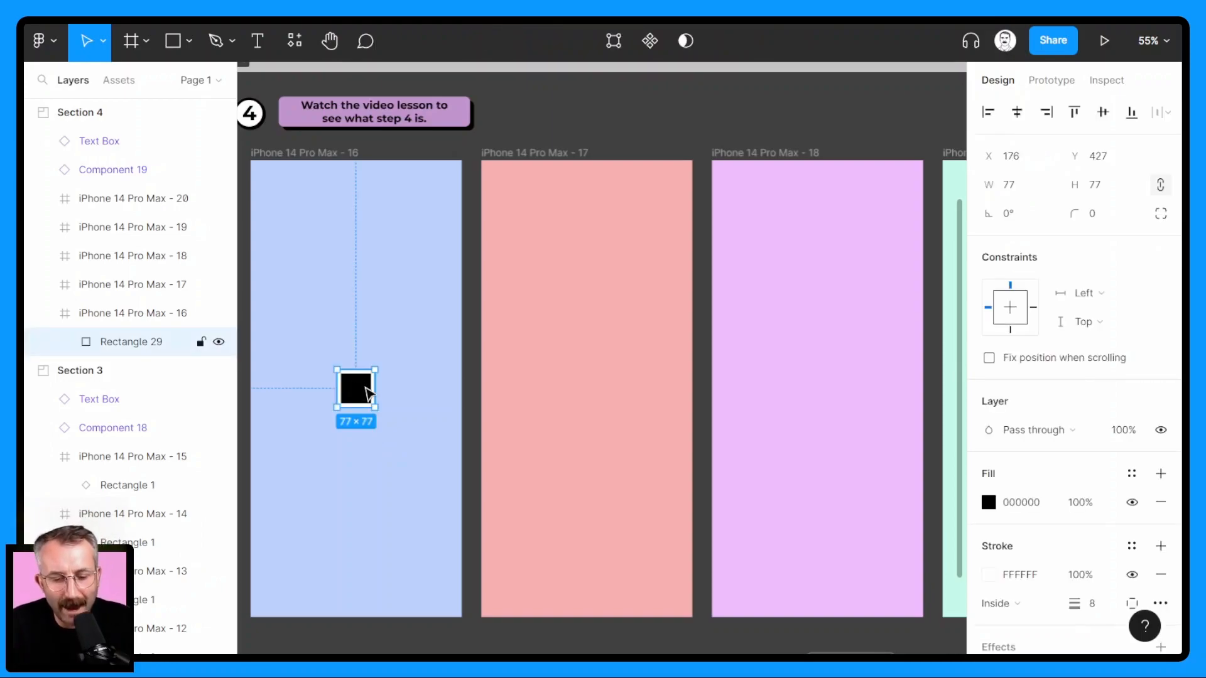
left_click(1101, 215)
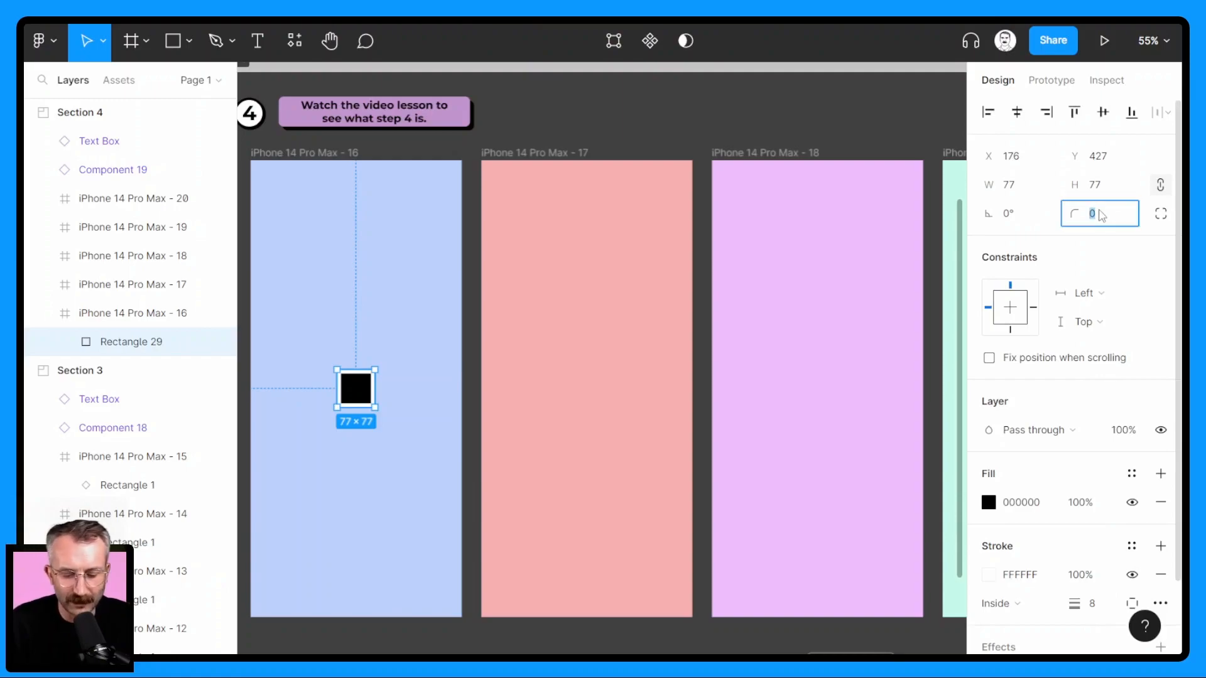
key("Return")
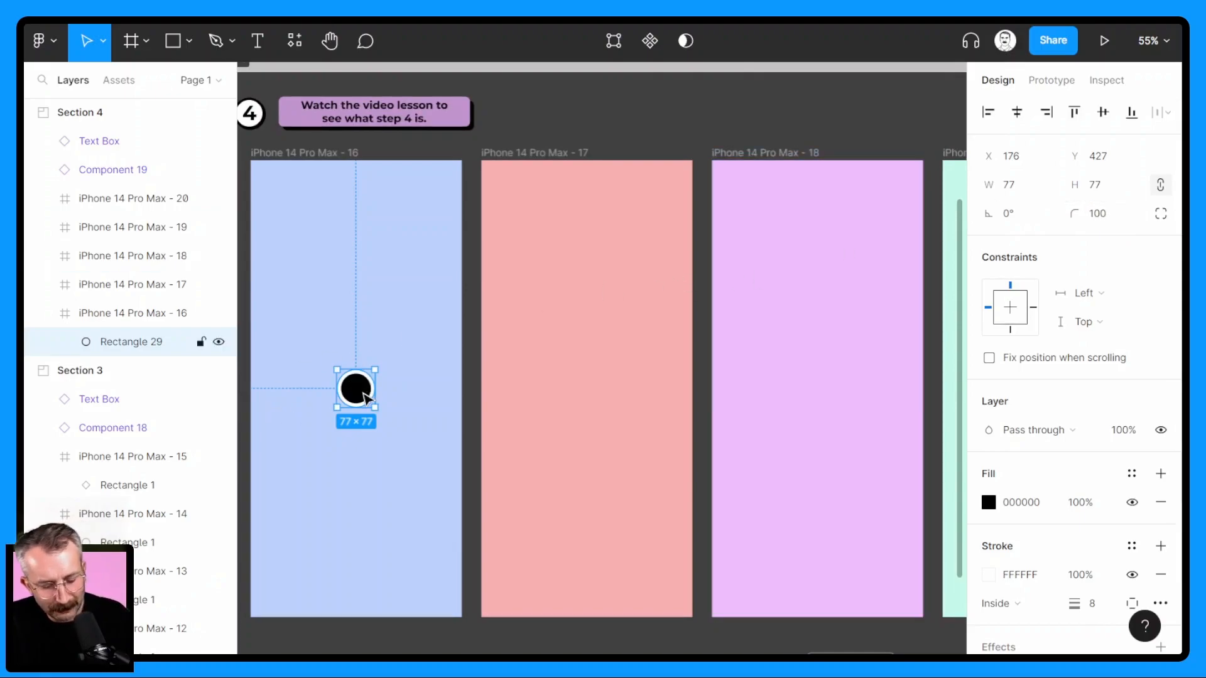
- Duplicate the black circle three times in place so that four circles are stacked in the blue frame
key("ctrl+d")
key("ctrl+d")
key("ctrl+d")
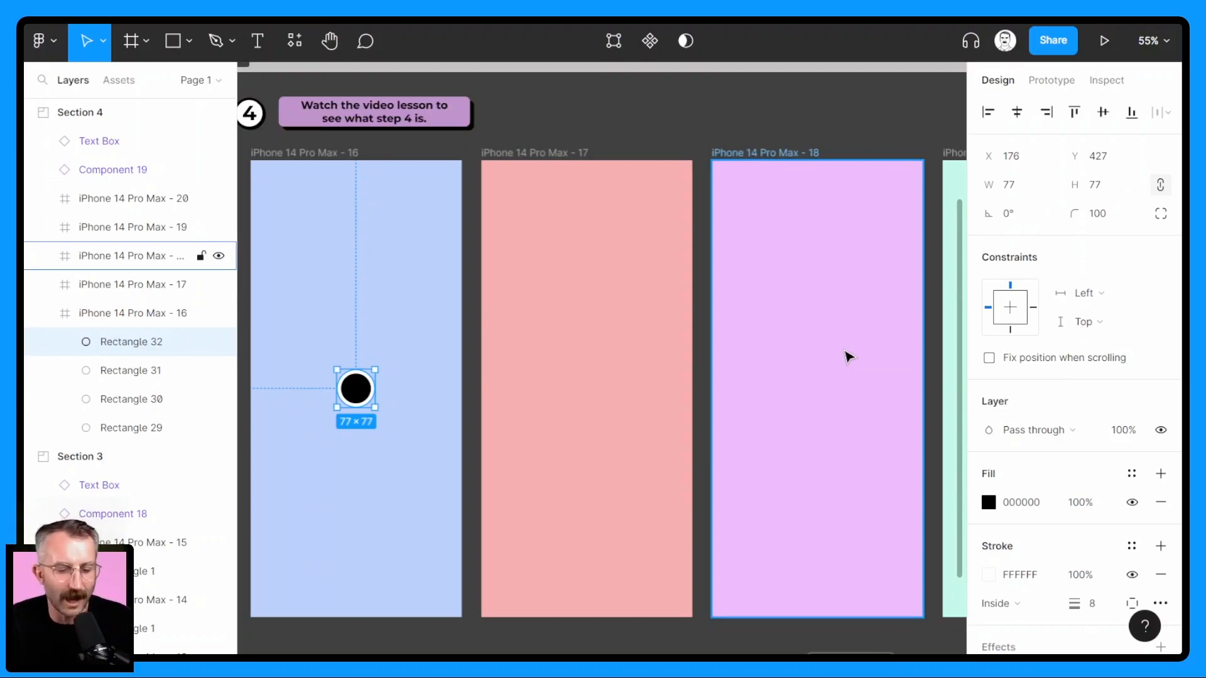
- Copy all four stacked circles from the blue frame into the iPhone 14 Pro Max - 17 frame
left_click(317, 345)
left_click_drag(311, 333, 377, 407)
key("ctrl+c")
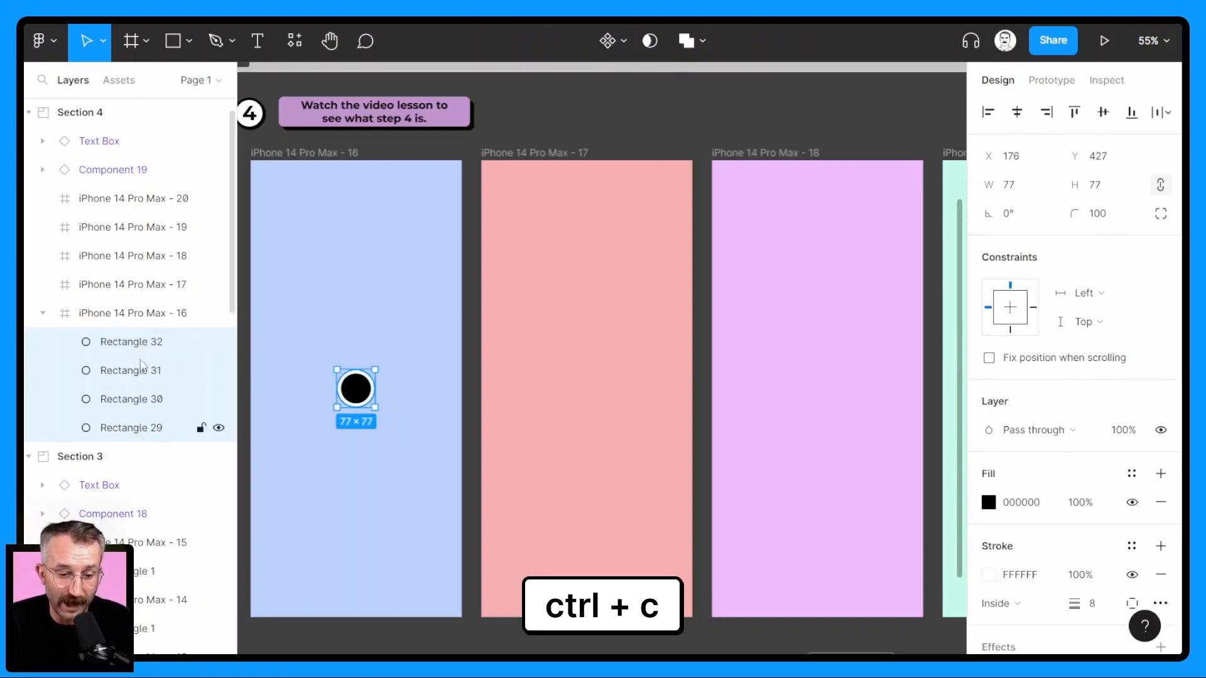
left_click(523, 157)
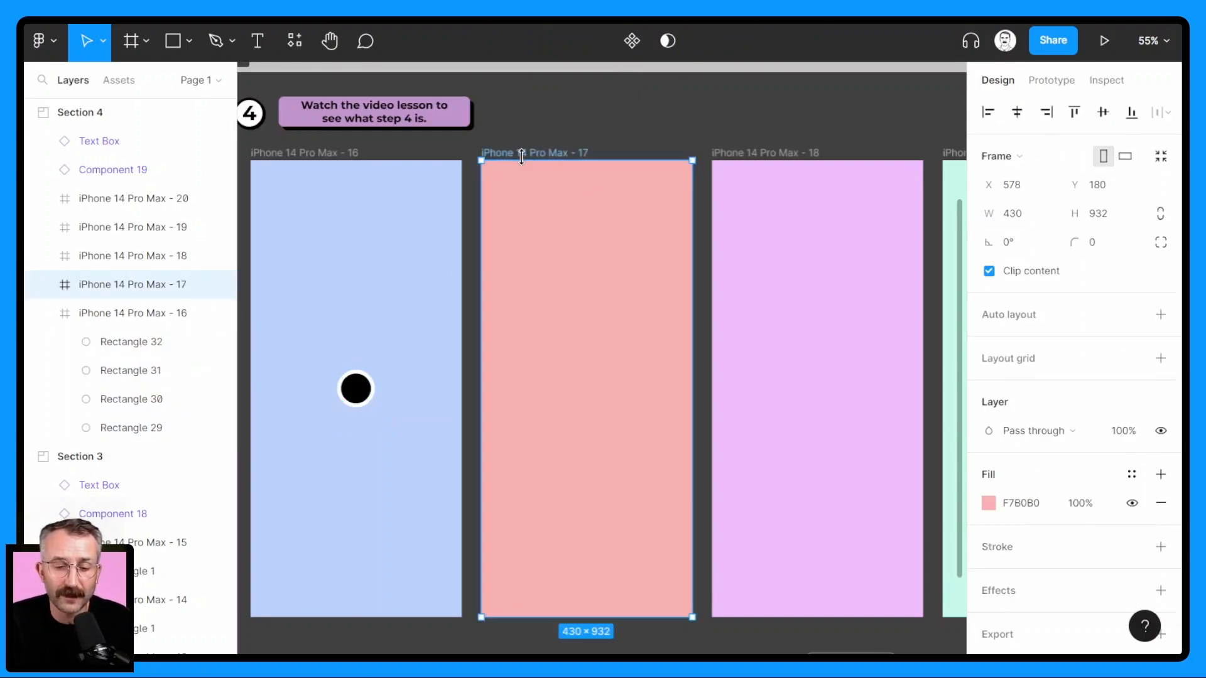
key("ctrl+v")
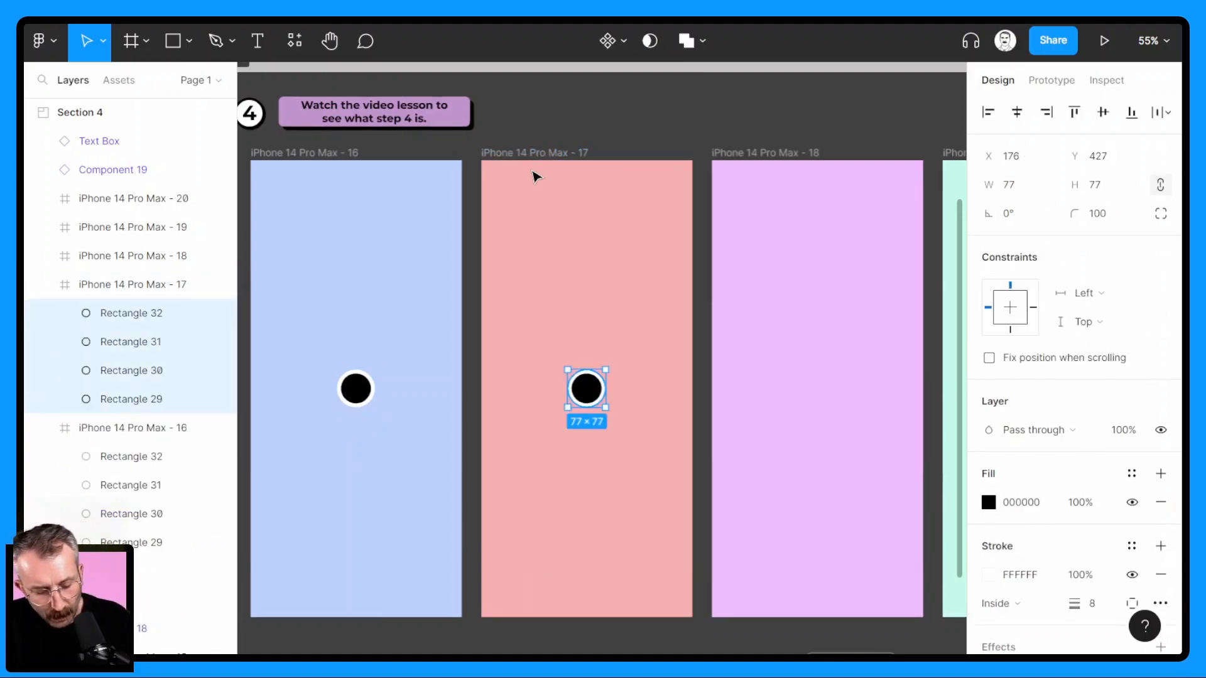
- Stretch the four circles in the iPhone 14 Pro Max - 17 frame vertically about their centre to about 77 × 539
key("ctrl+alt")
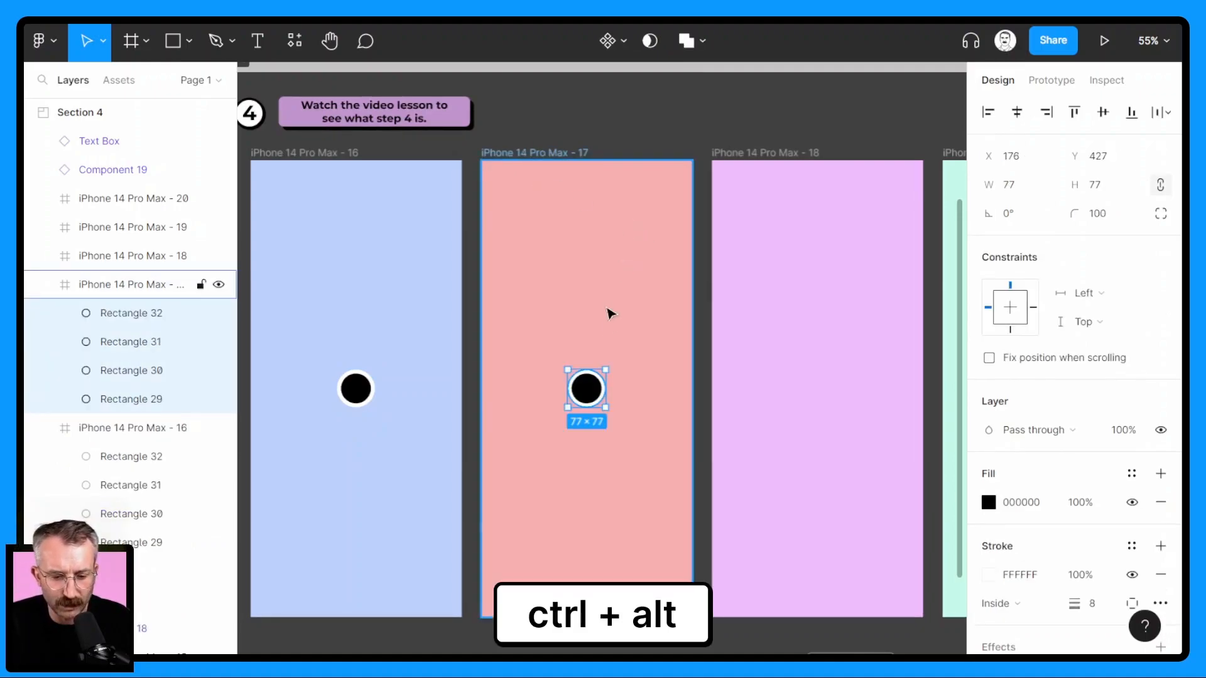
left_click_drag(593, 313, 585, 257)
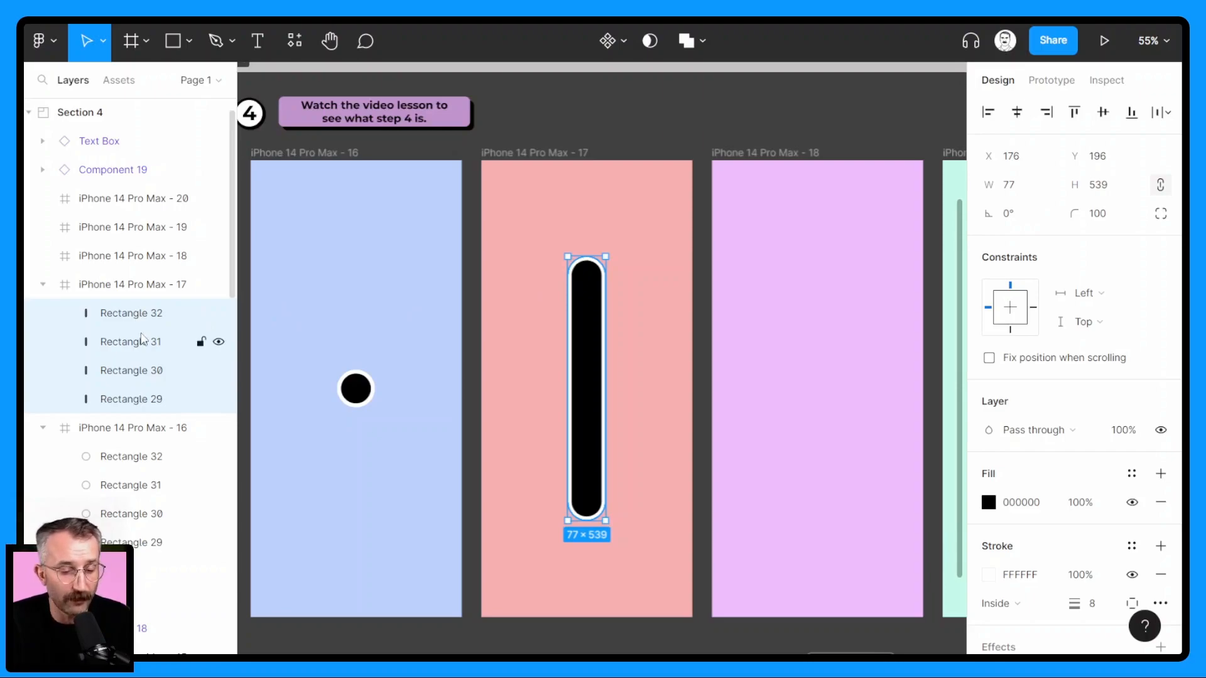
- Copy the four stacked bars from the iPhone 14 Pro Max - 17 frame into the iPhone 14 Pro Max - 18 frame
key("ctrl+c")
left_click(758, 154)
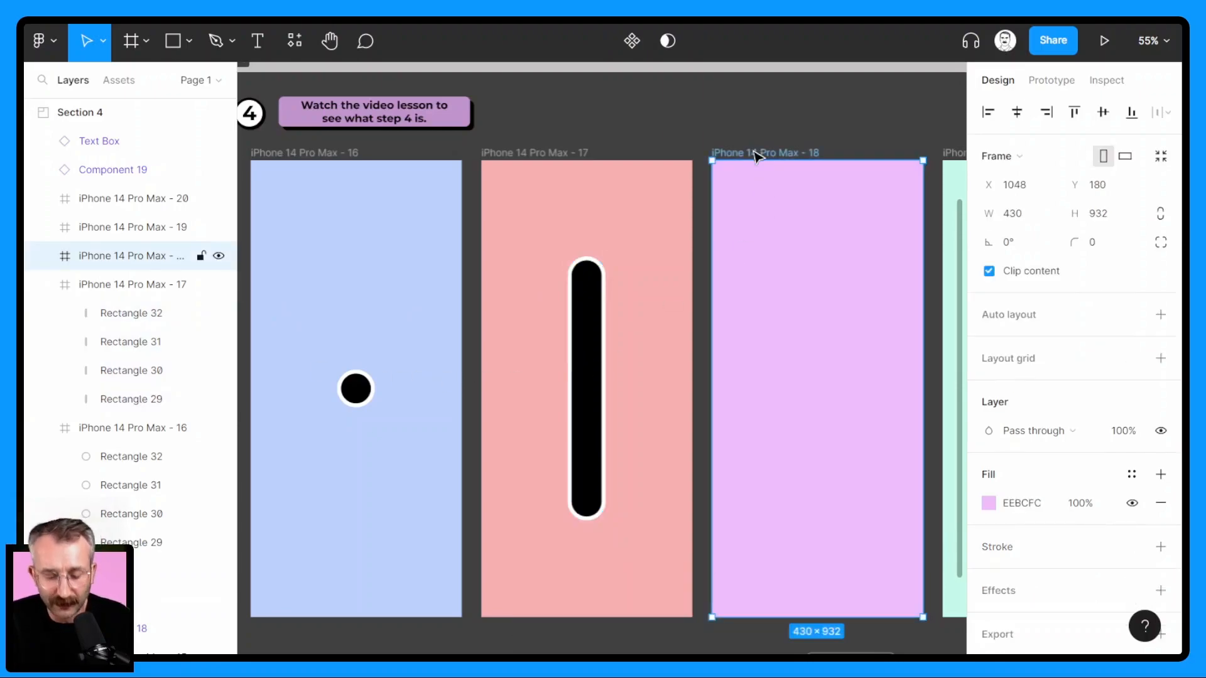
key("ctrl+v")
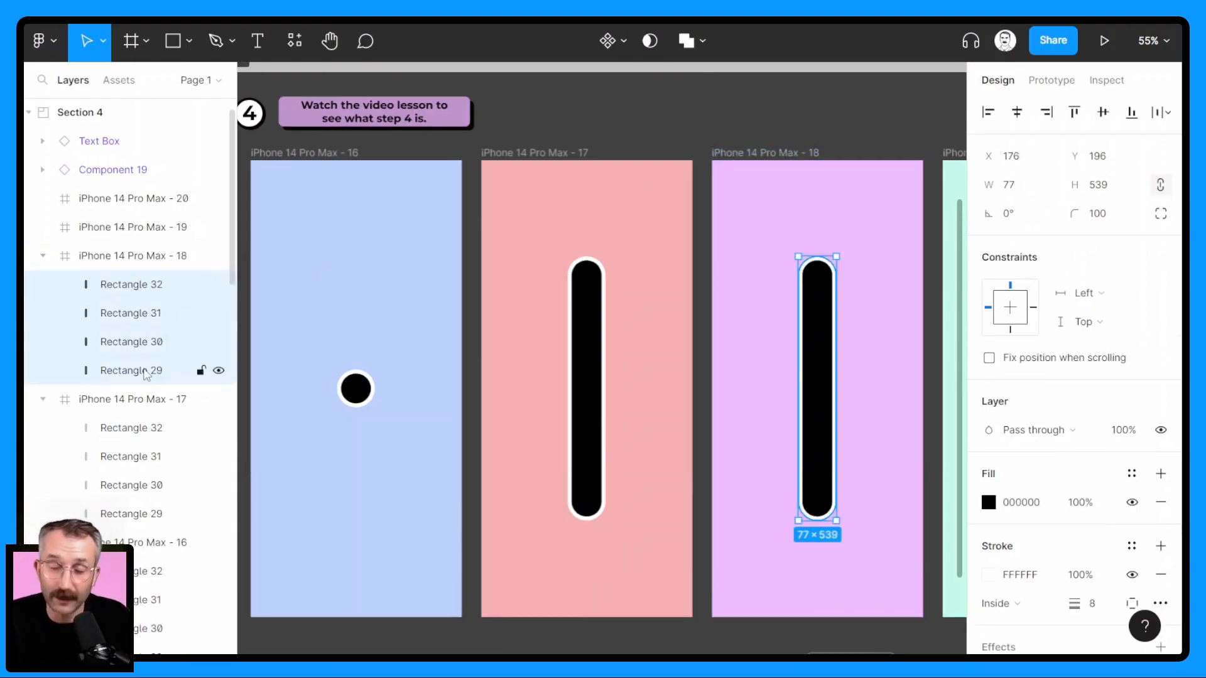
- Scale the four bars in the iPhone 14 Pro Max - 18 frame proportionally about their centre to about 51 × 354
left_click_drag(769, 359, 659, 357)
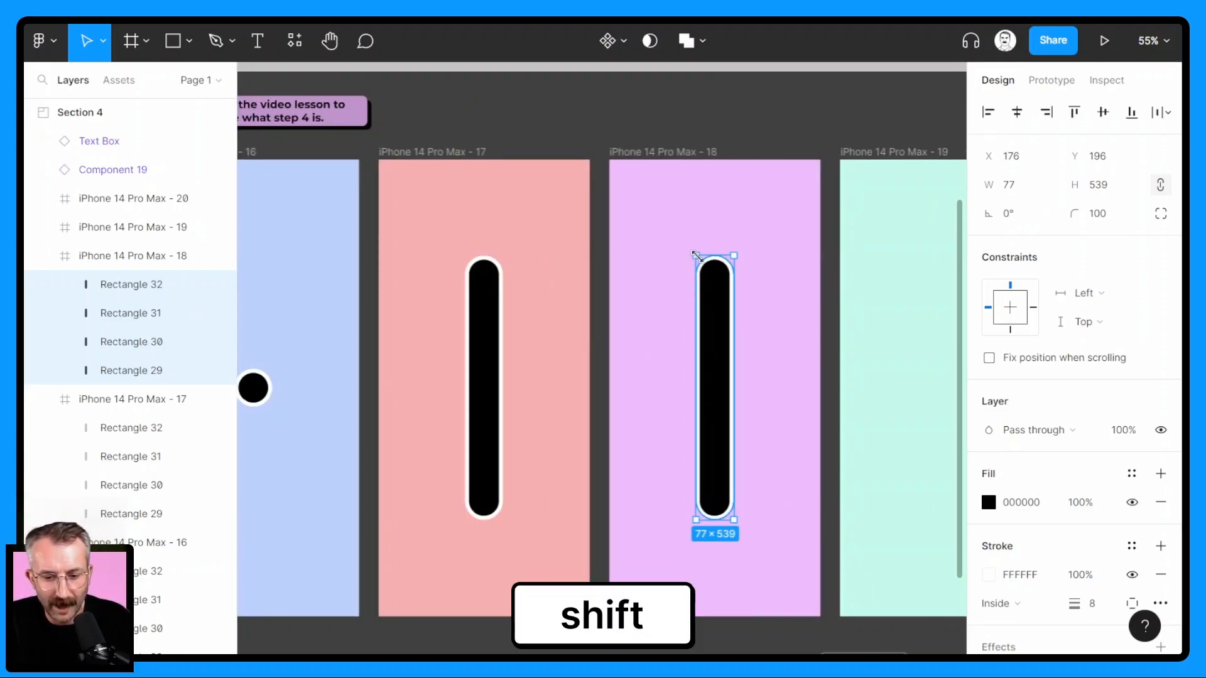
left_click_drag(696, 255, 713, 346)
left_click_drag(727, 439, 723, 396)
- Rotate only the topmost bar, Rectangle 32, in the iPhone 14 Pro Max - 18 frame to -90° to form a plus
left_click(729, 342)
left_click(722, 343)
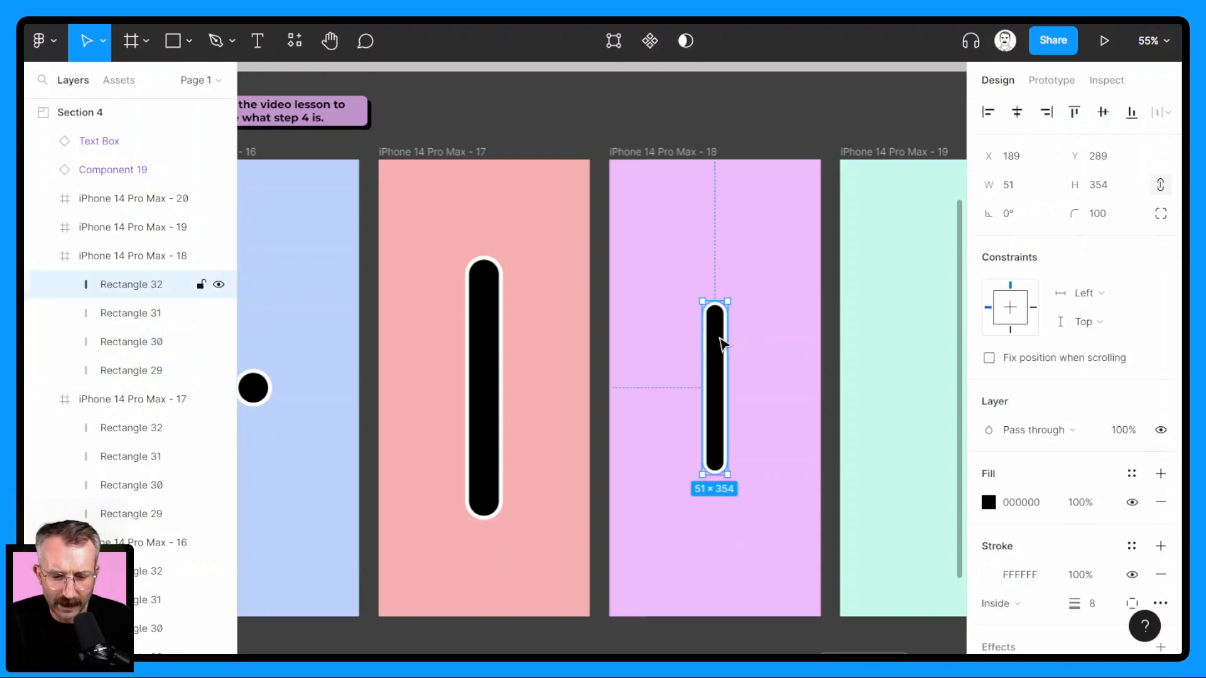
left_click_drag(749, 309, 779, 397)
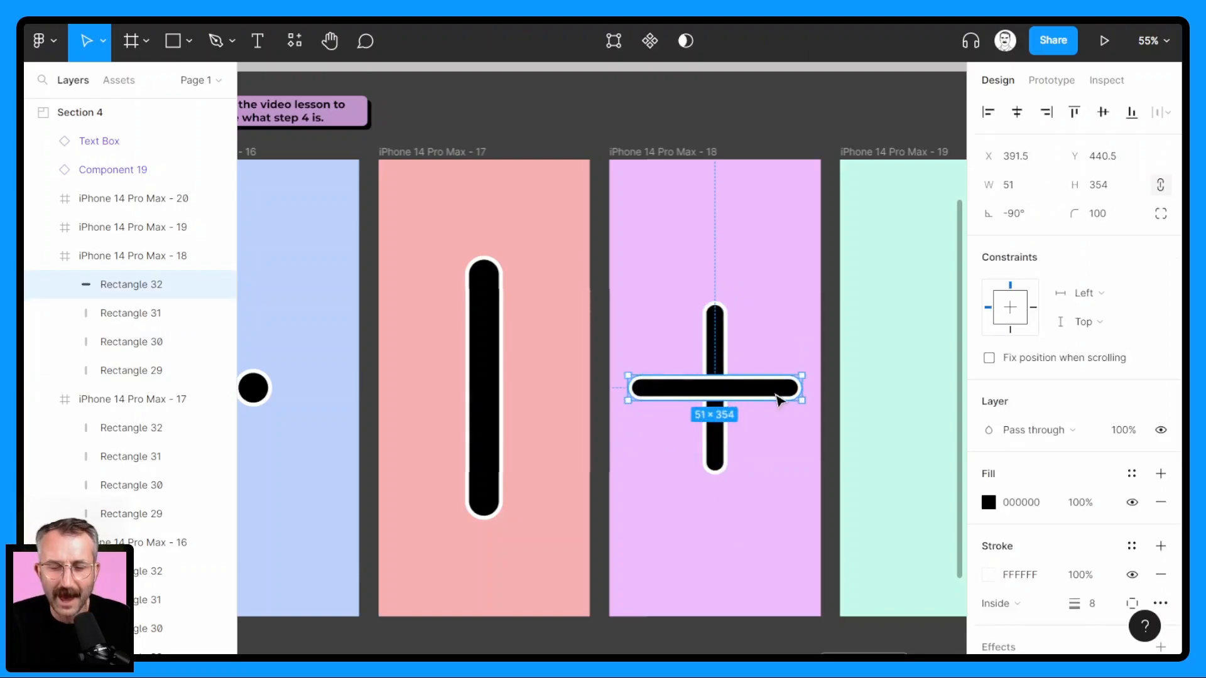
- Rotate all four bars of the plus together 45° counterclockwise to form an X
left_click(777, 448)
left_click_drag(774, 450, 667, 338)
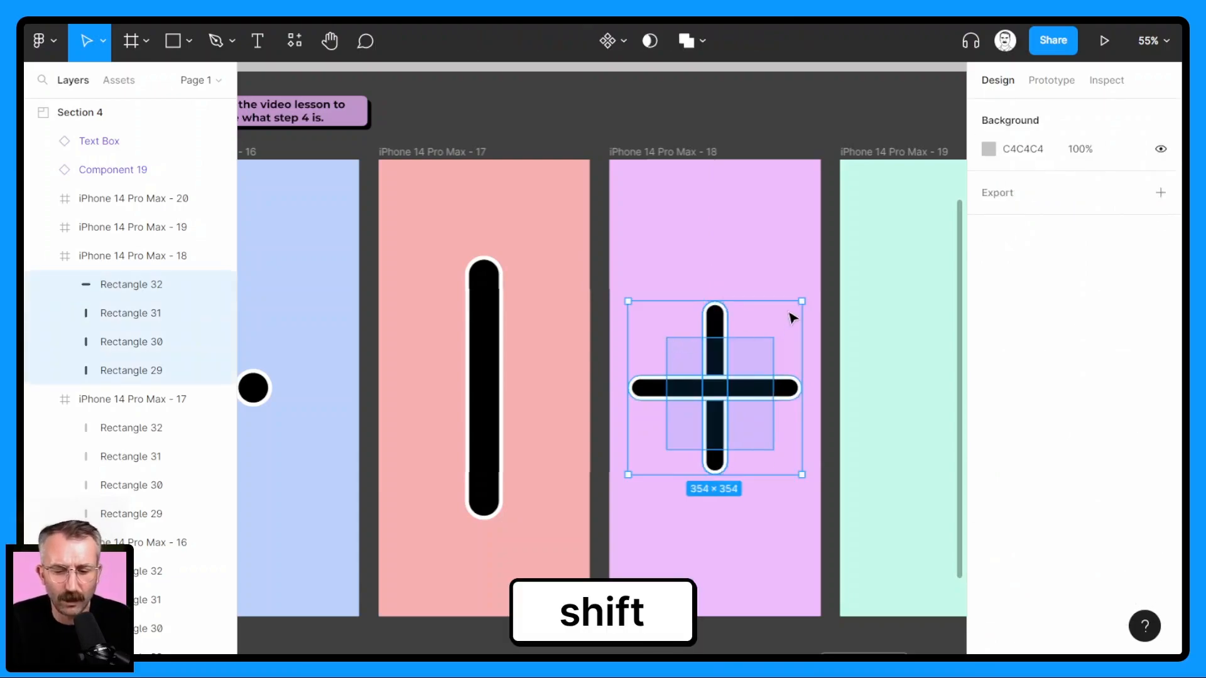
left_click_drag(804, 287, 716, 275)
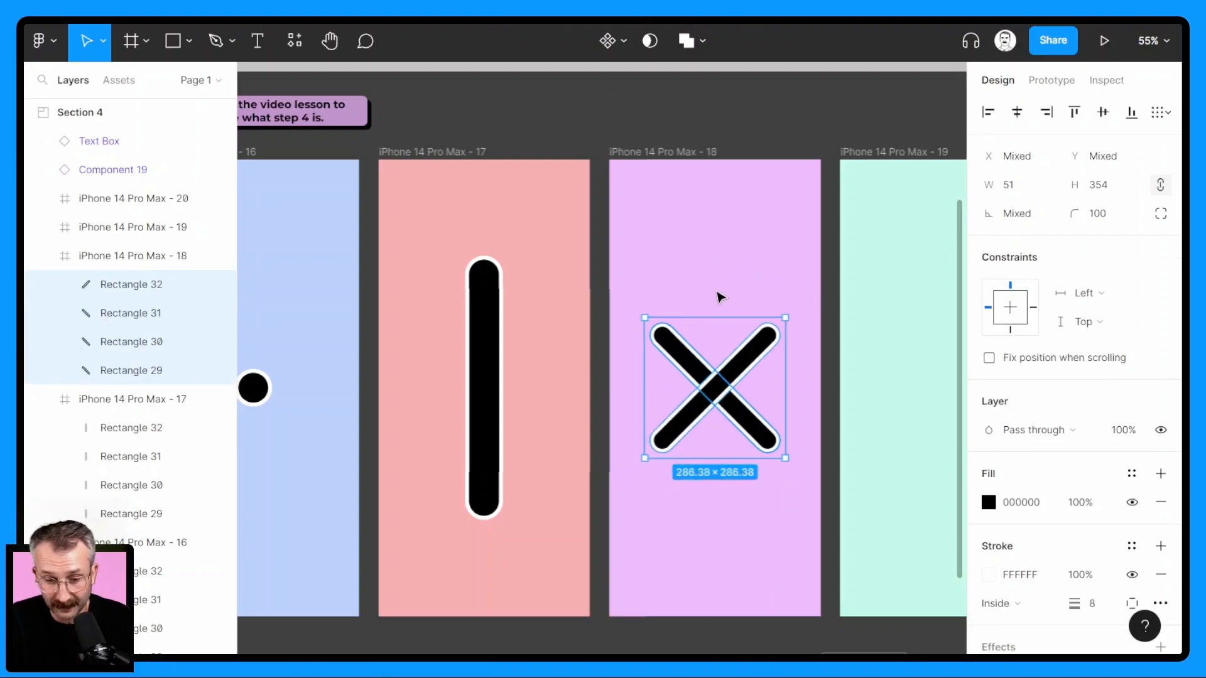
- Copy the four bars of the X into the iPhone 14 Pro Max - 19 frame
key("ctrl+c")
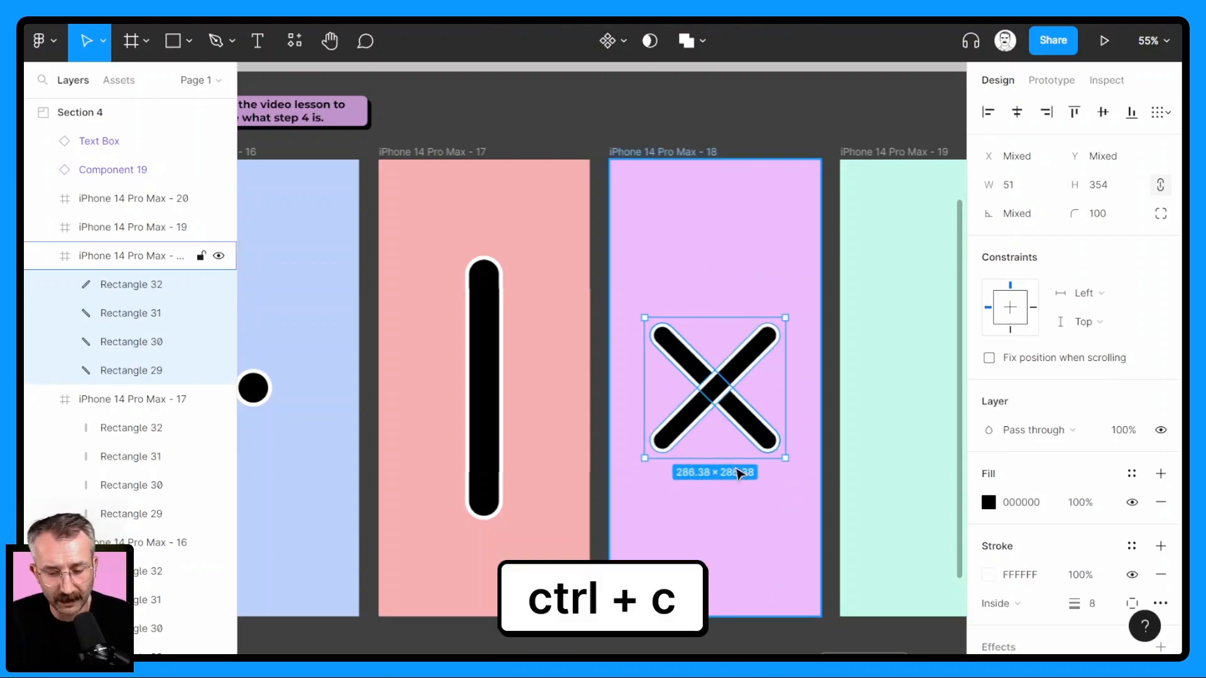
left_click(886, 155)
left_click_drag(850, 306, 738, 307)
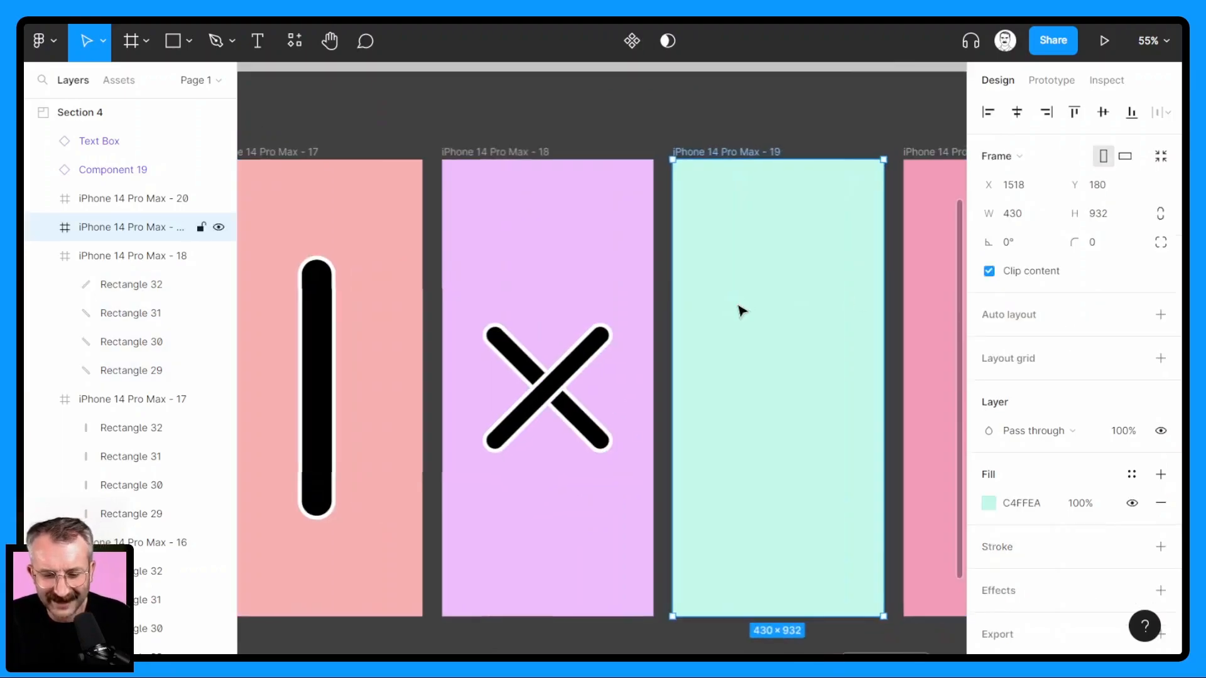
key("ctrl+v")
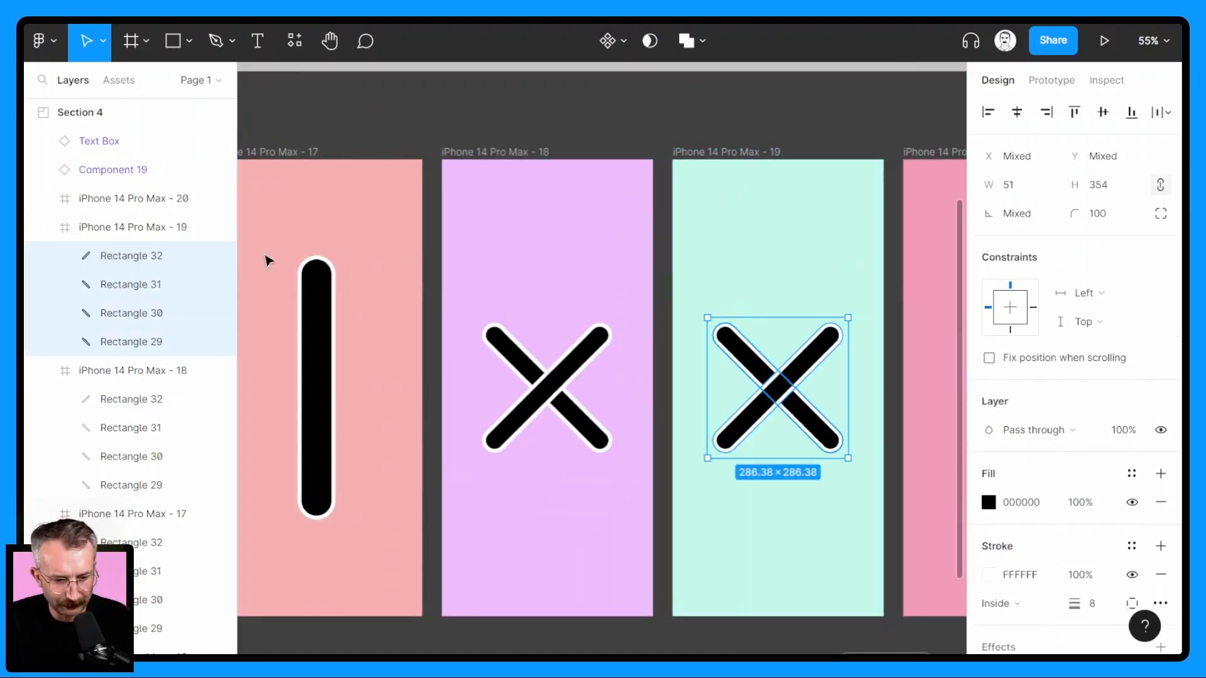
- Rotate Rectangle 31 in the iPhone 14 Pro Max - 19 frame upright to 0°
left_click(835, 284)
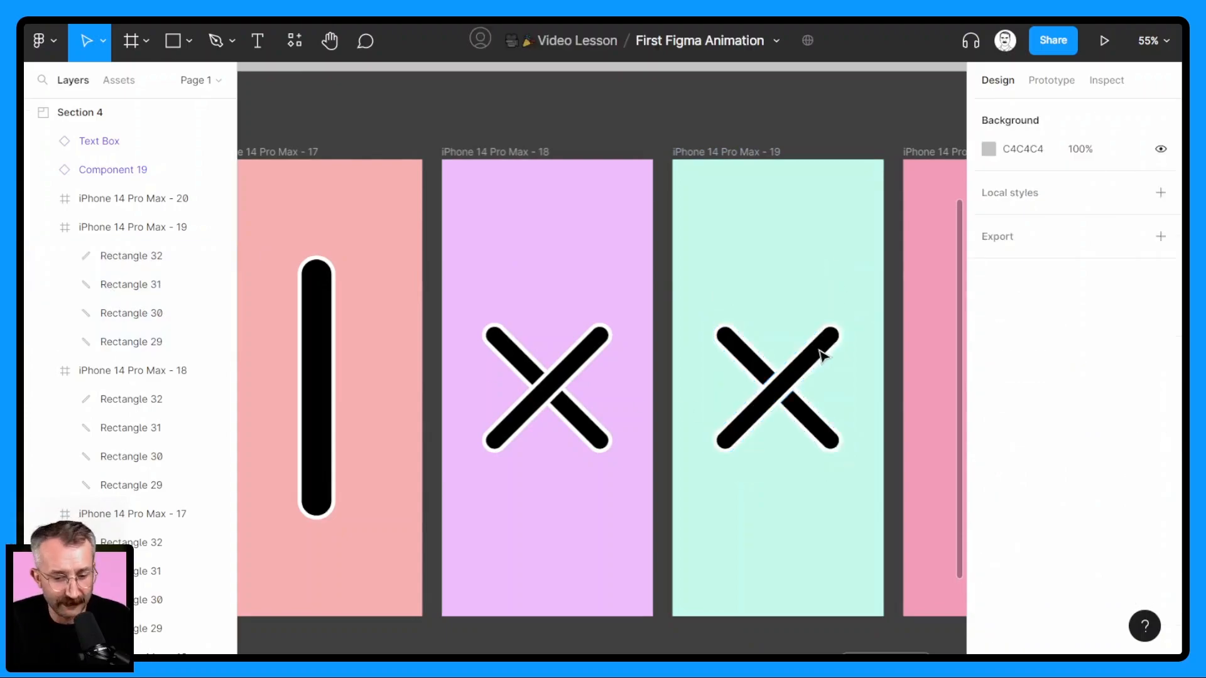
left_click(823, 355)
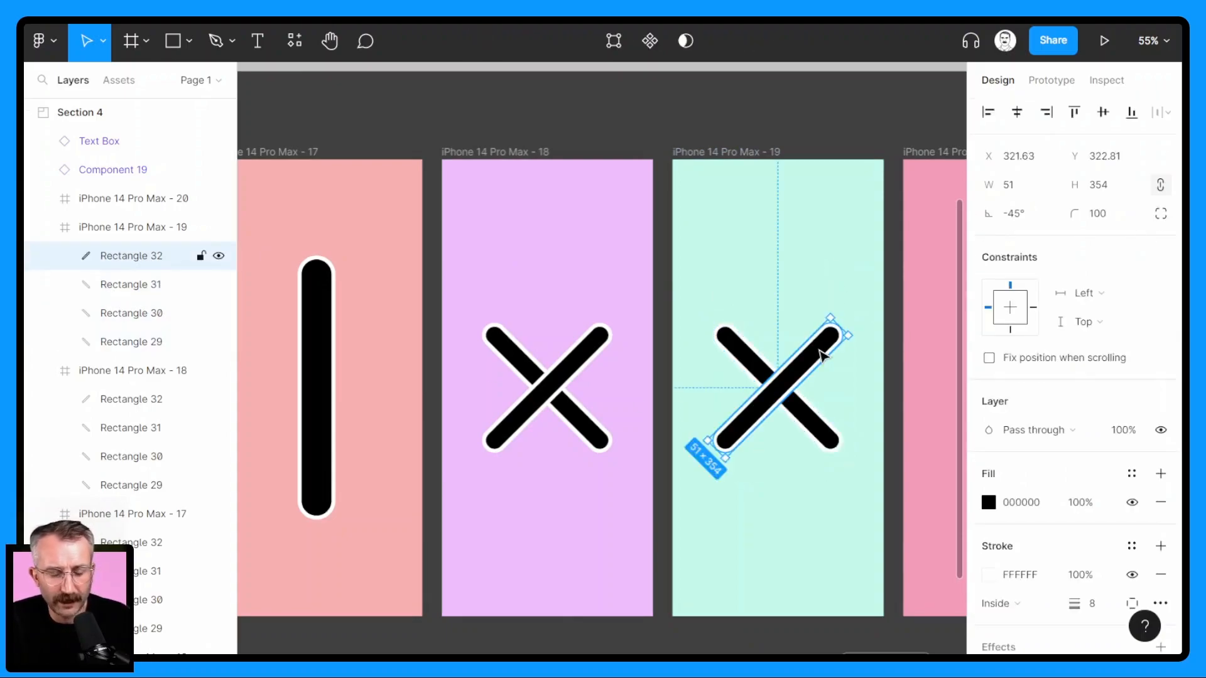
left_click(123, 286)
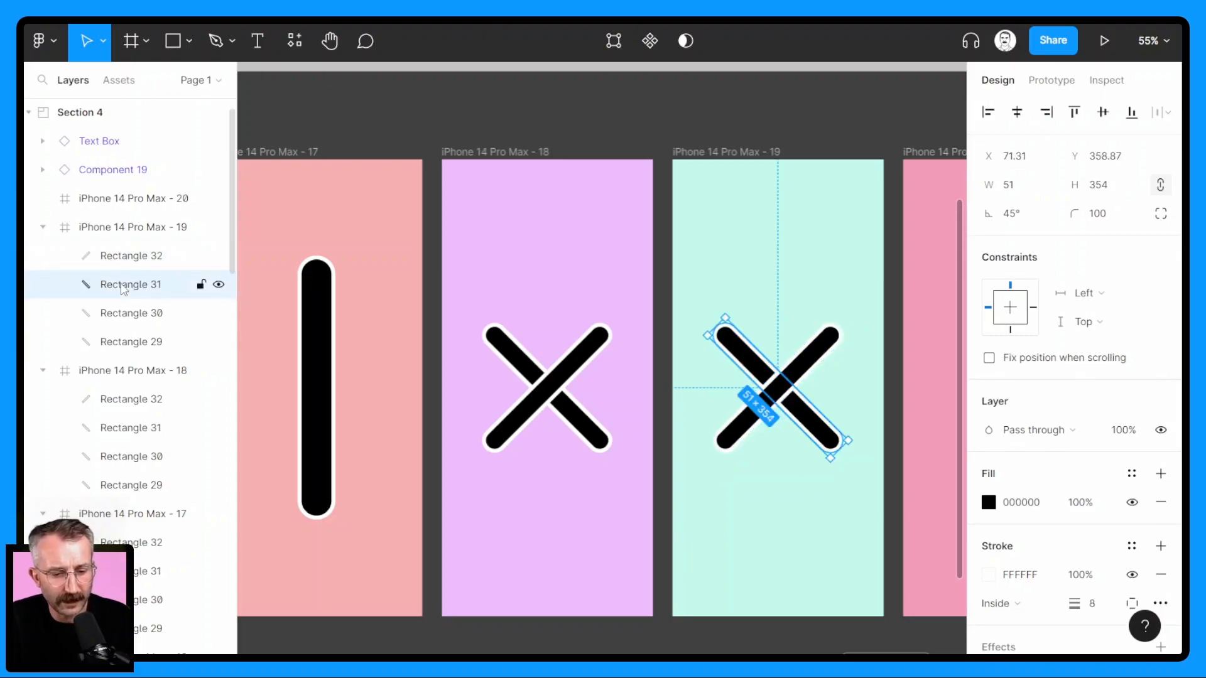
left_click_drag(727, 305, 796, 309)
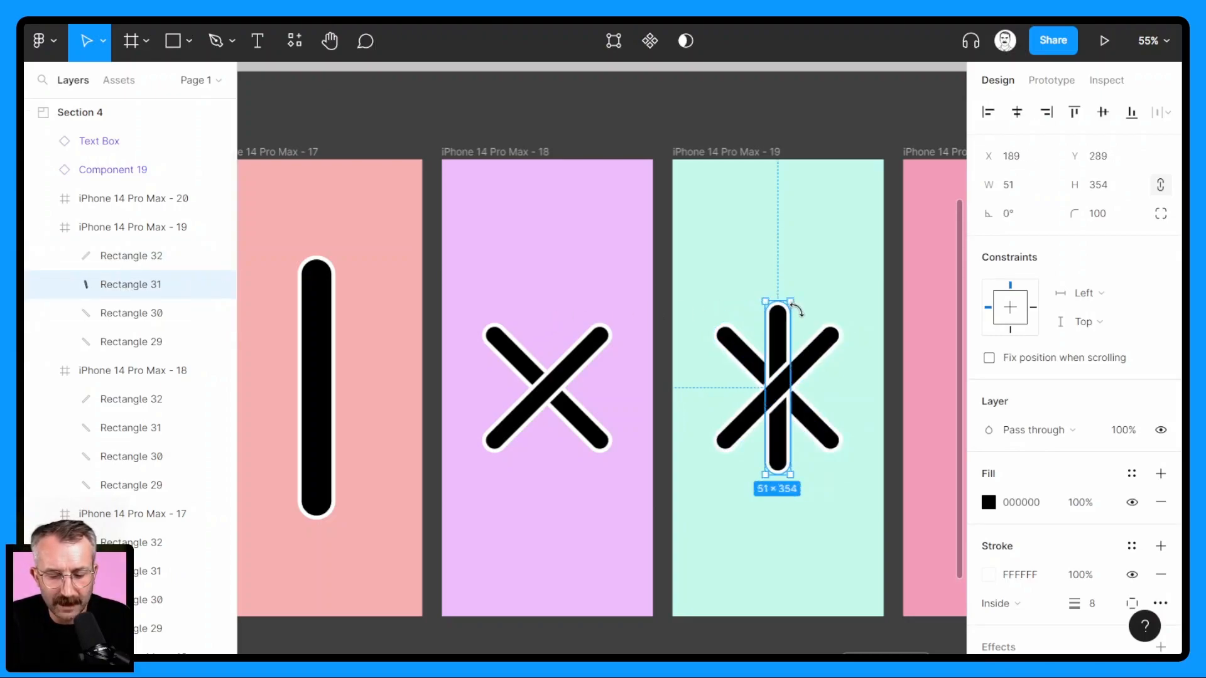
- Rotate all four bars in the iPhone 14 Pro Max - 19 frame together 45° clockwise
left_click(835, 488)
left_click_drag(839, 484, 718, 332)
left_click_drag(853, 291, 886, 374)
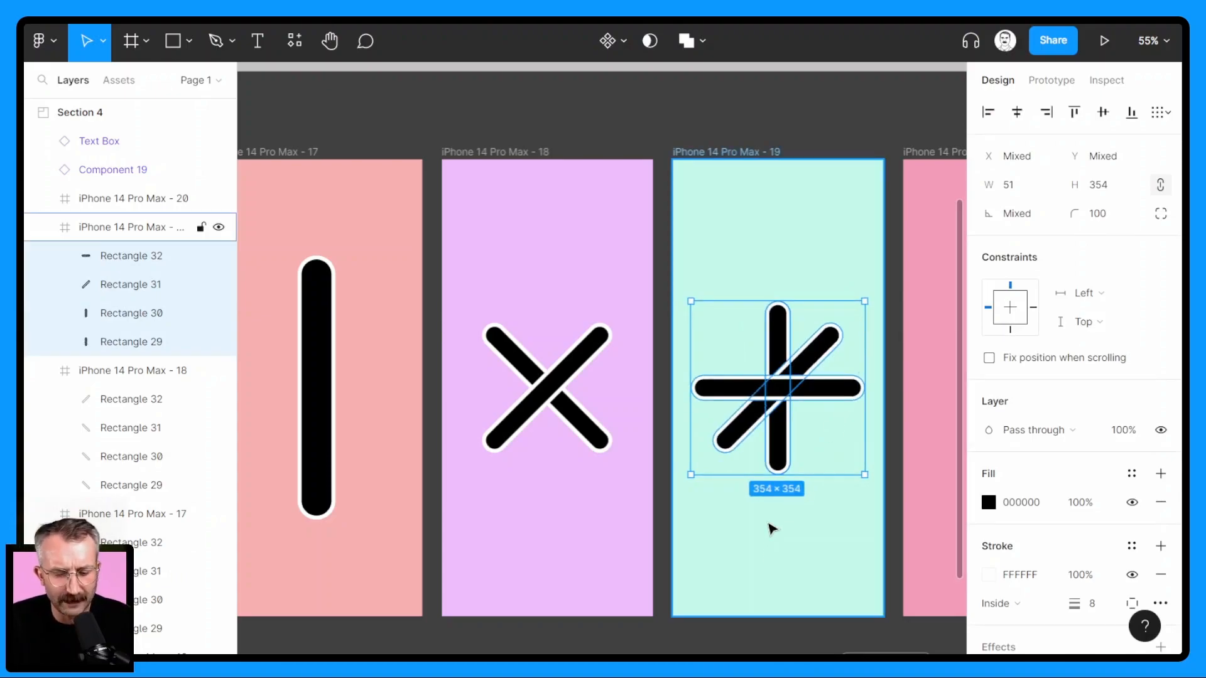
- Copy the four bars from the iPhone 14 Pro Max - 19 frame into the iPhone 14 Pro Max - 20 frame
scroll(867, 315, "right", 5)
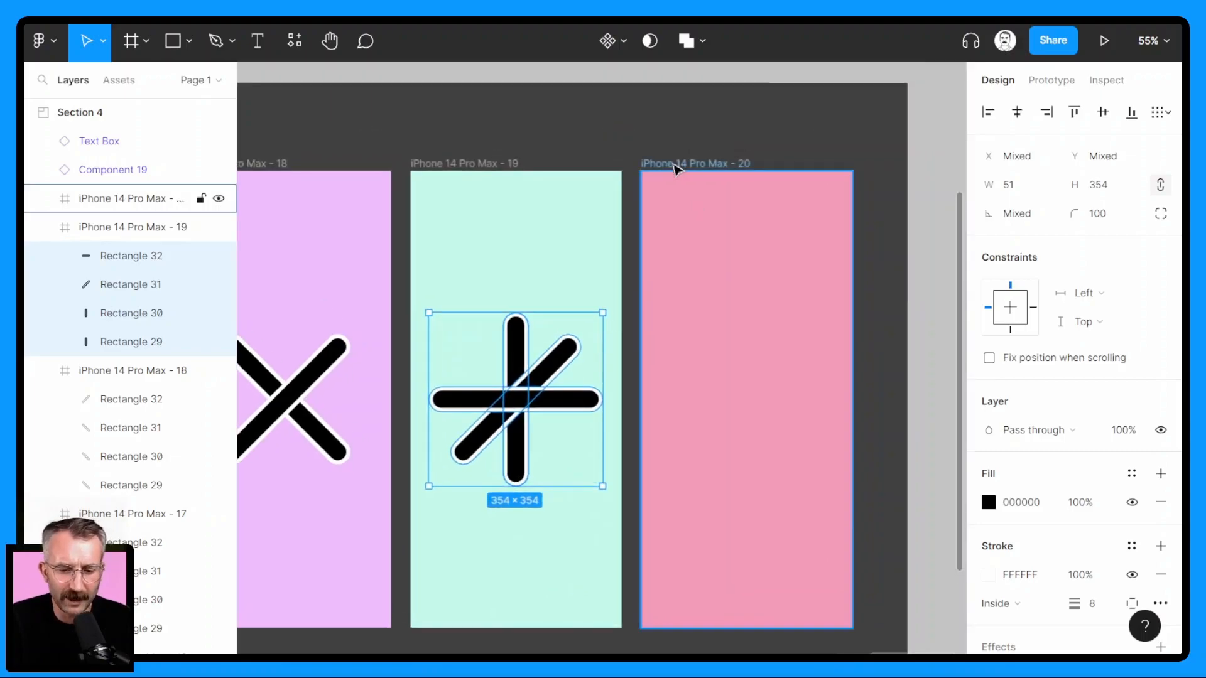
left_click(673, 169)
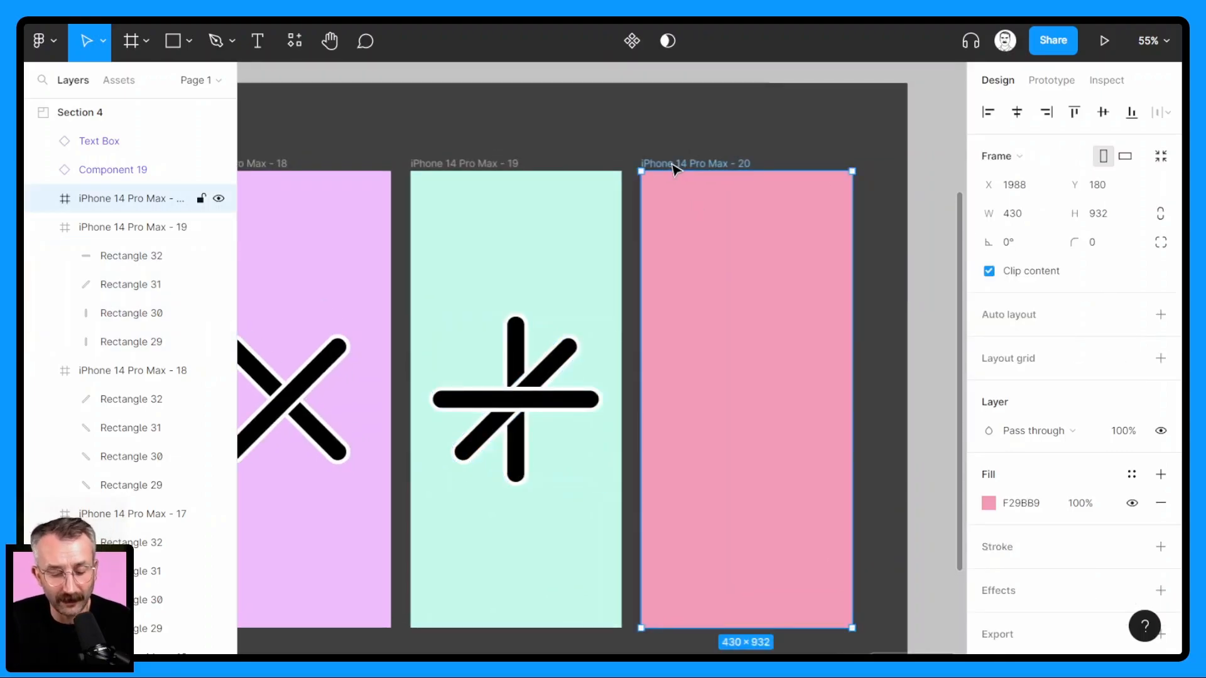
key("ctrl+v")
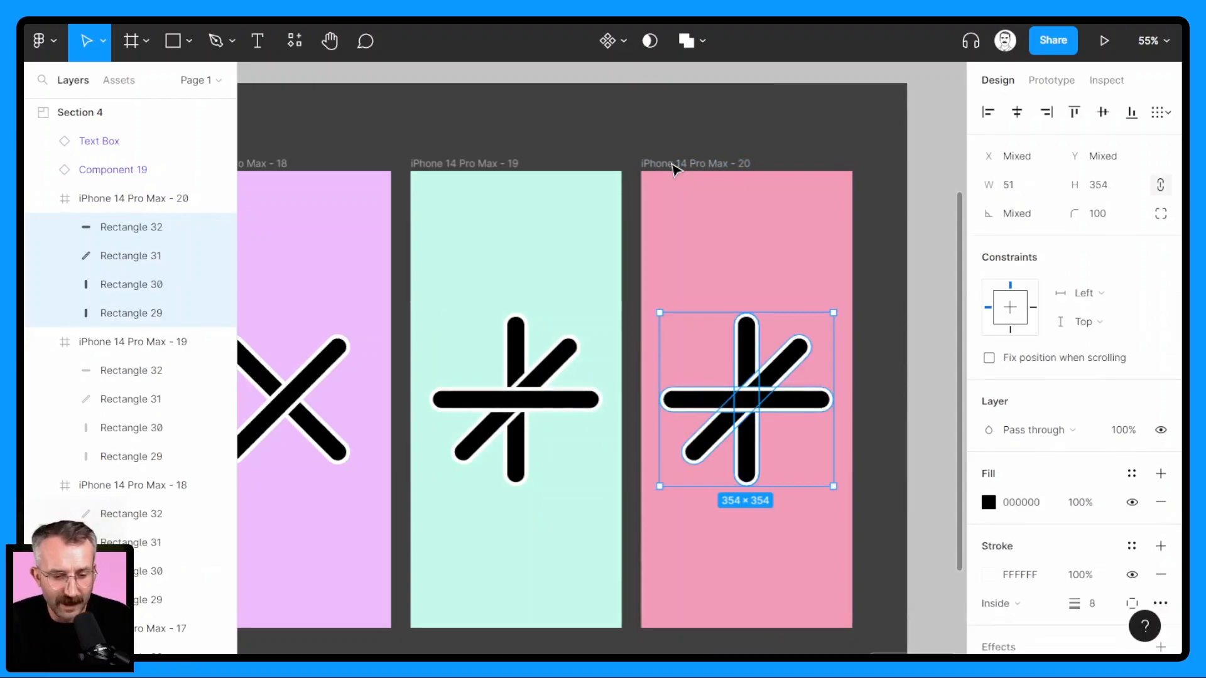
- Rotate Rectangle 30 in the iPhone 14 Pro Max - 20 frame 45° counterclockwise to fill the missing diagonal of the star
left_click(127, 290)
left_click(129, 314)
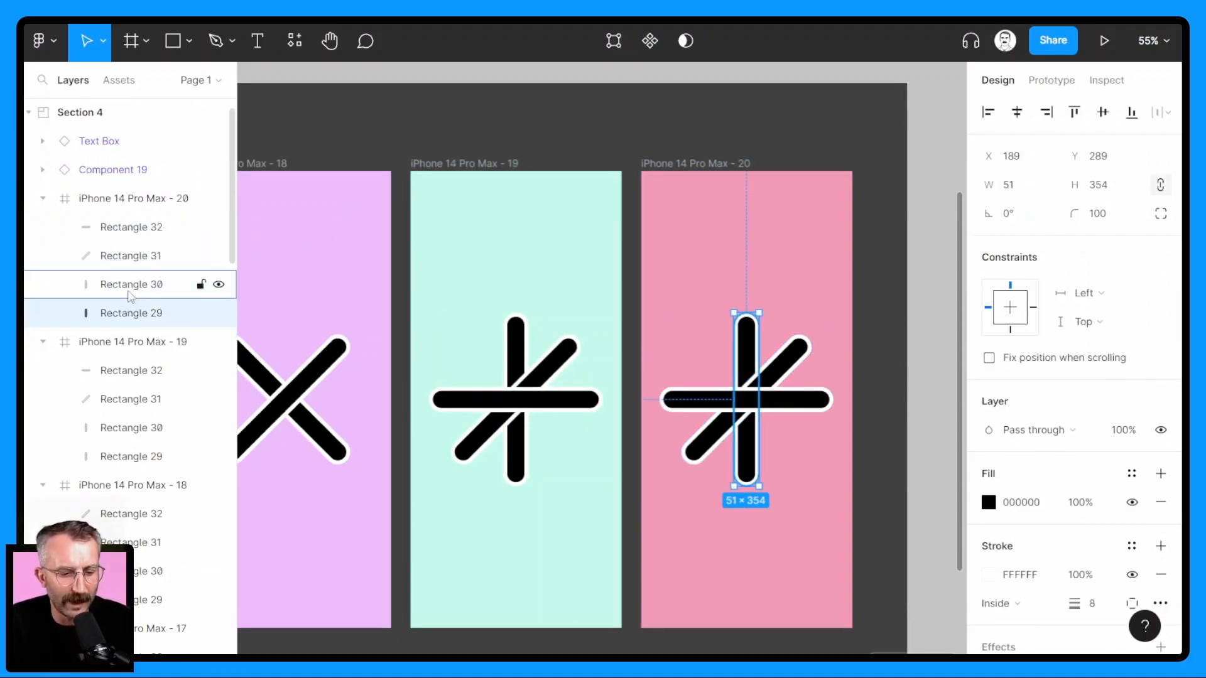
left_click(129, 292)
left_click(130, 314)
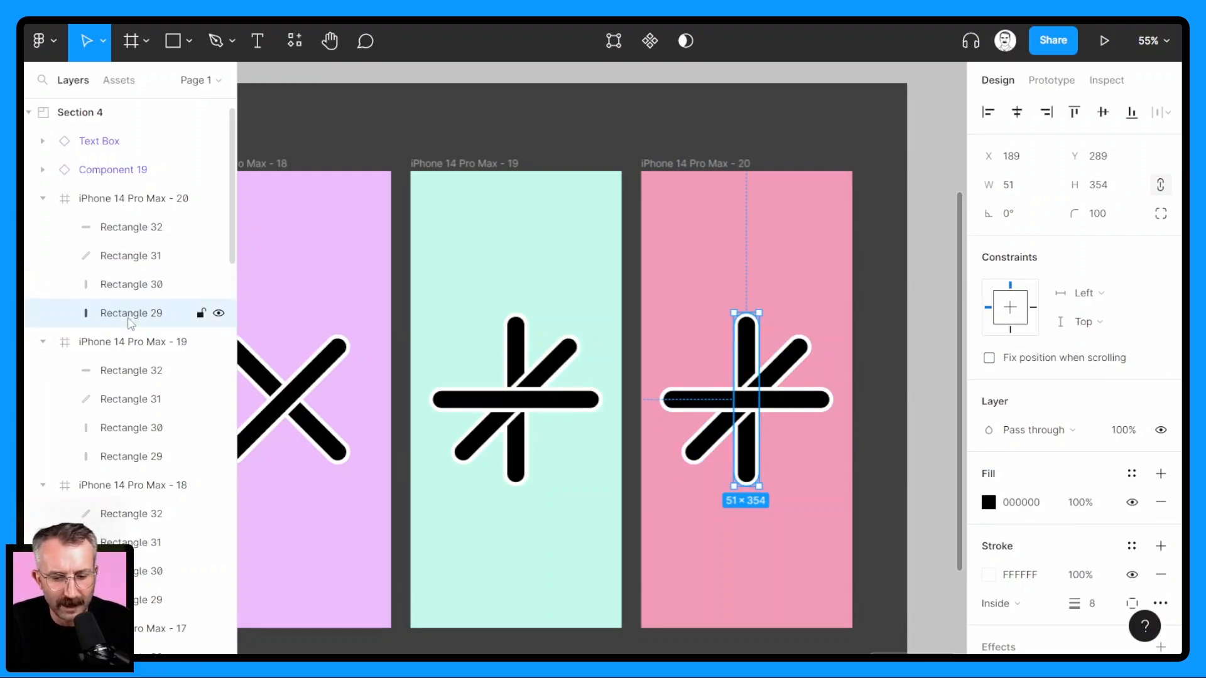
left_click(130, 290)
left_click(132, 258)
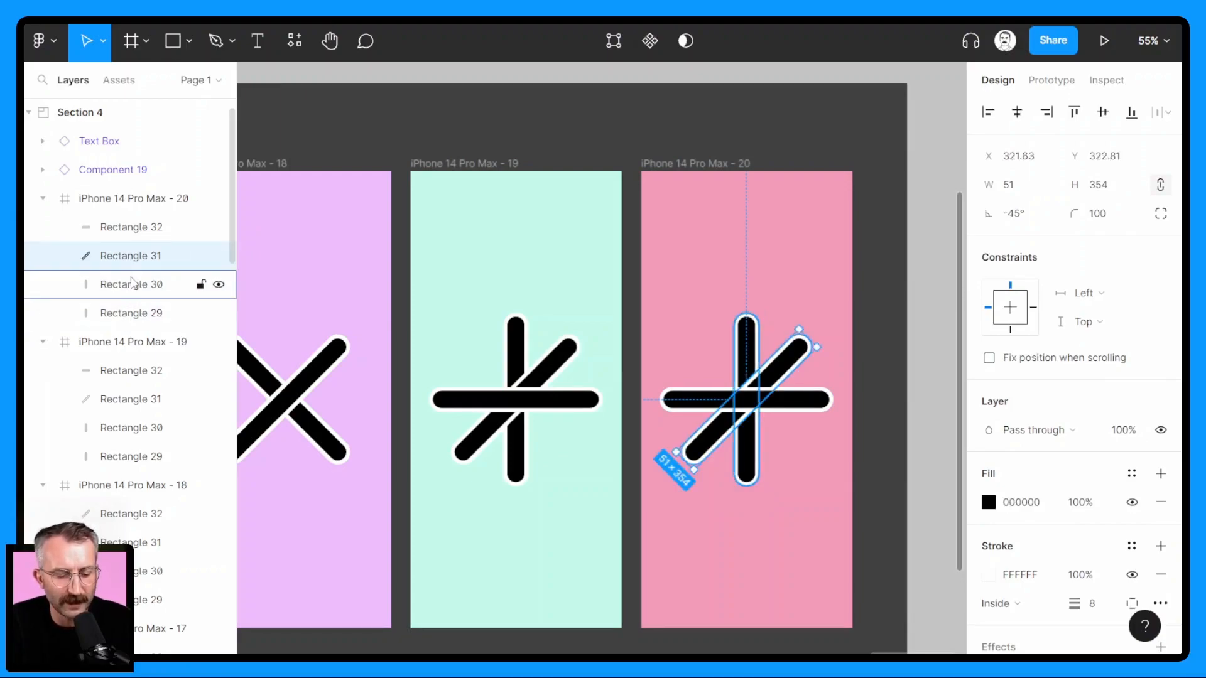
left_click(132, 284)
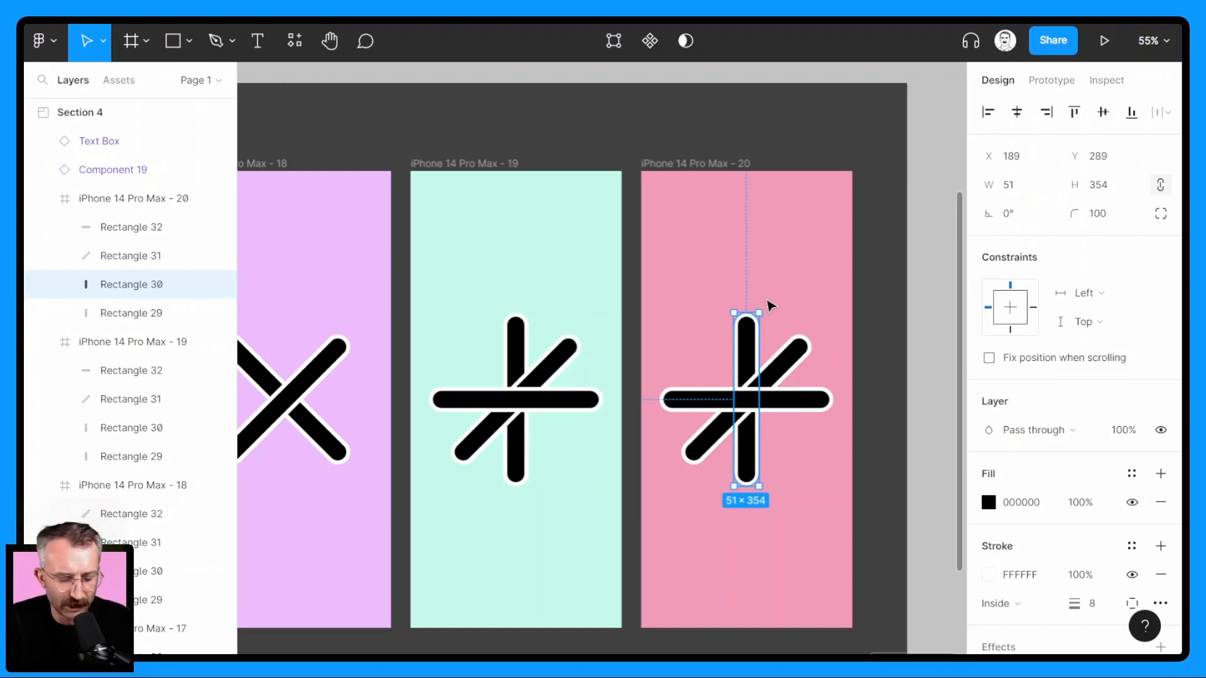
left_click_drag(705, 298, 684, 304)
- Stretch the star's vertical bar about its centre to about 51 × 792 and its horizontal bar to about 50 × 573
left_click(752, 337)
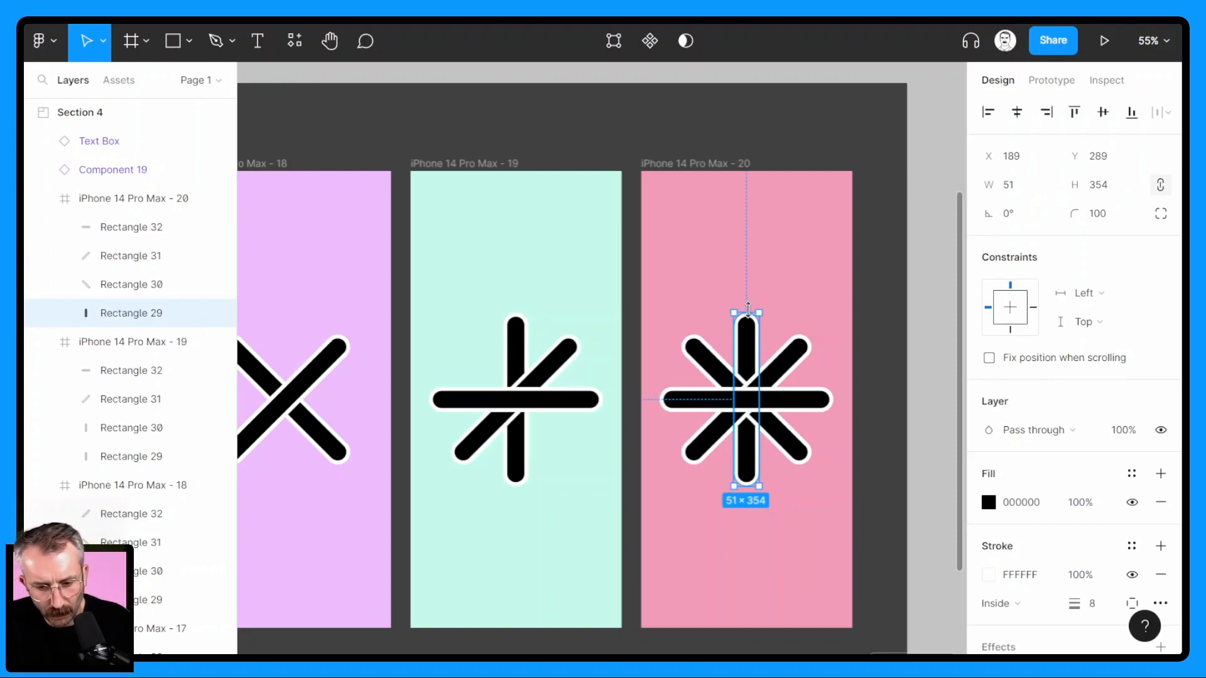
left_click_drag(752, 261, 753, 210)
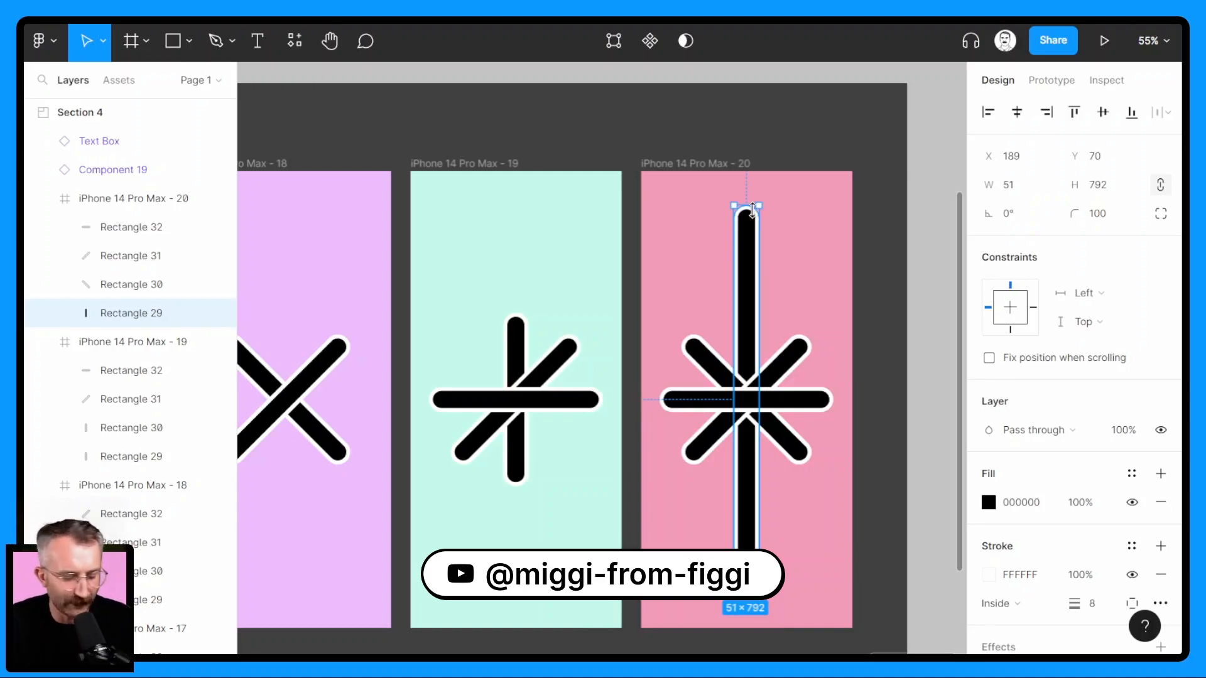
left_click(820, 408)
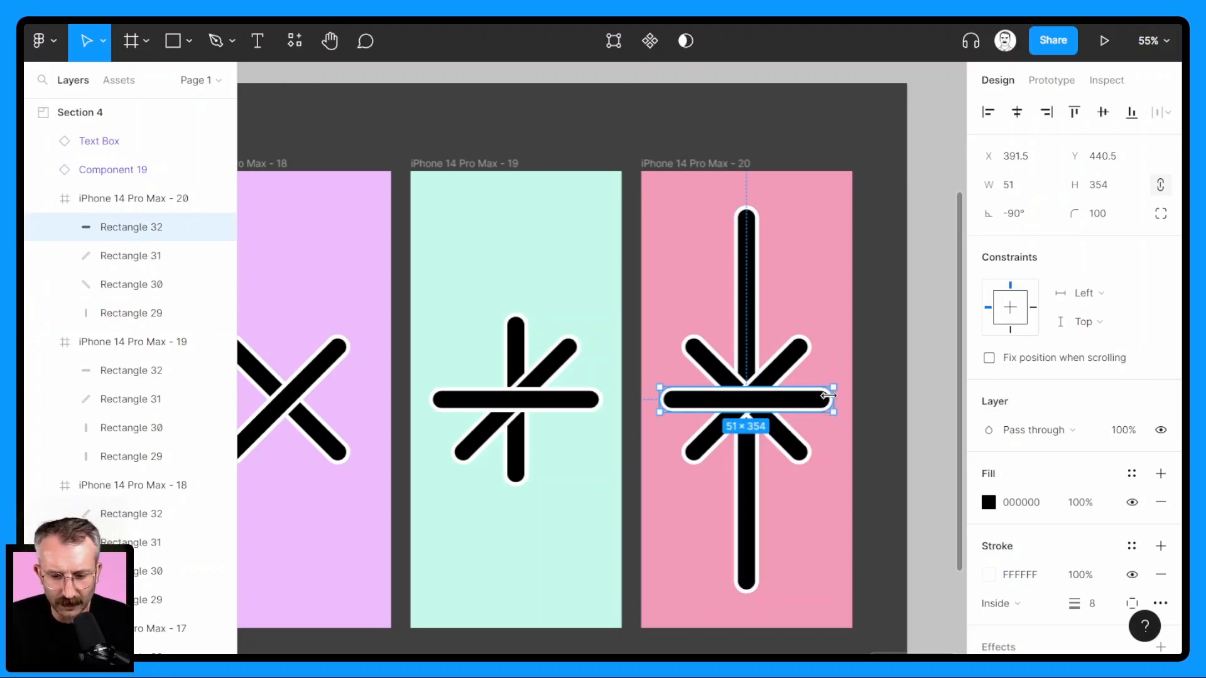
left_click_drag(828, 397, 887, 398)
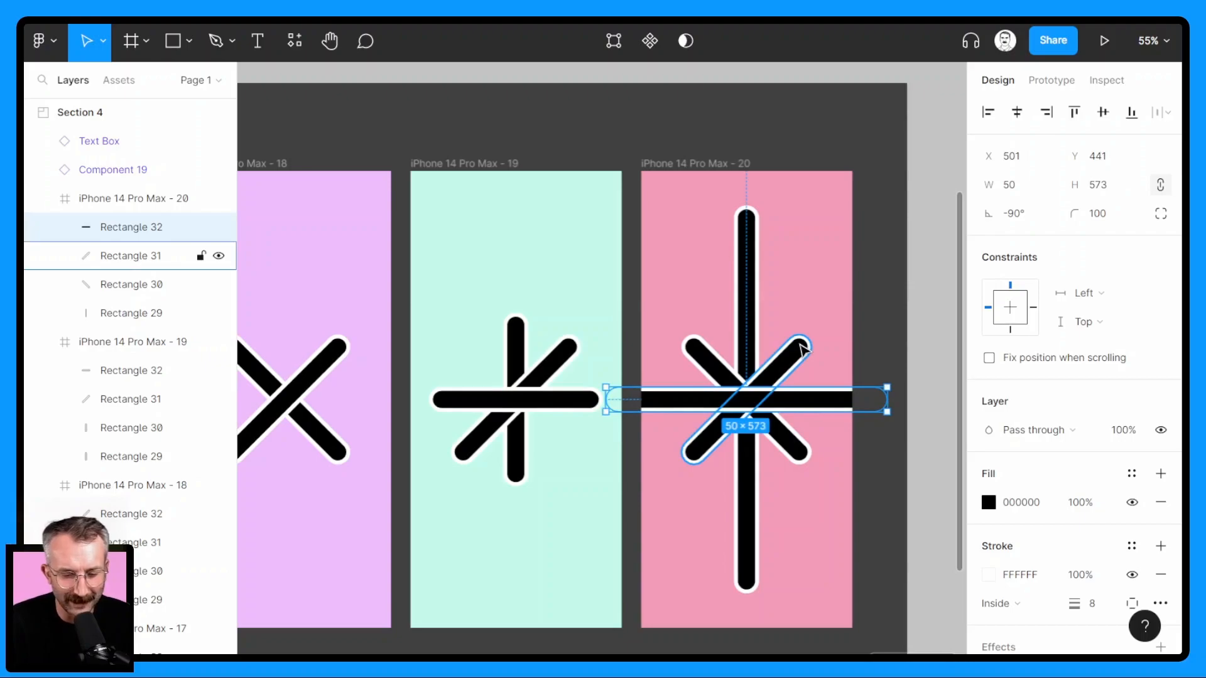
- Switch to prototype editing and play the Flow 4 animation from the iPhone 14 Pro Max - 16 frame
scroll(767, 329, "down", 5)
scroll(767, 403, "left", 3)
scroll(721, 410, "down", 1)
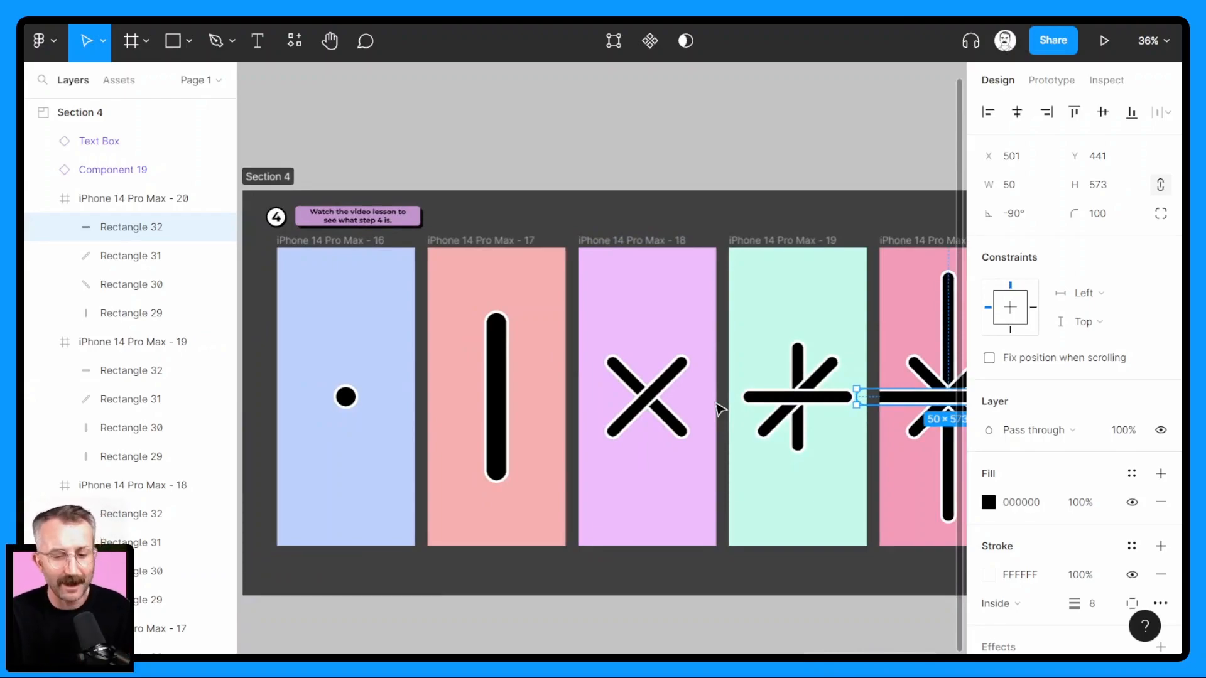
left_click(1050, 81)
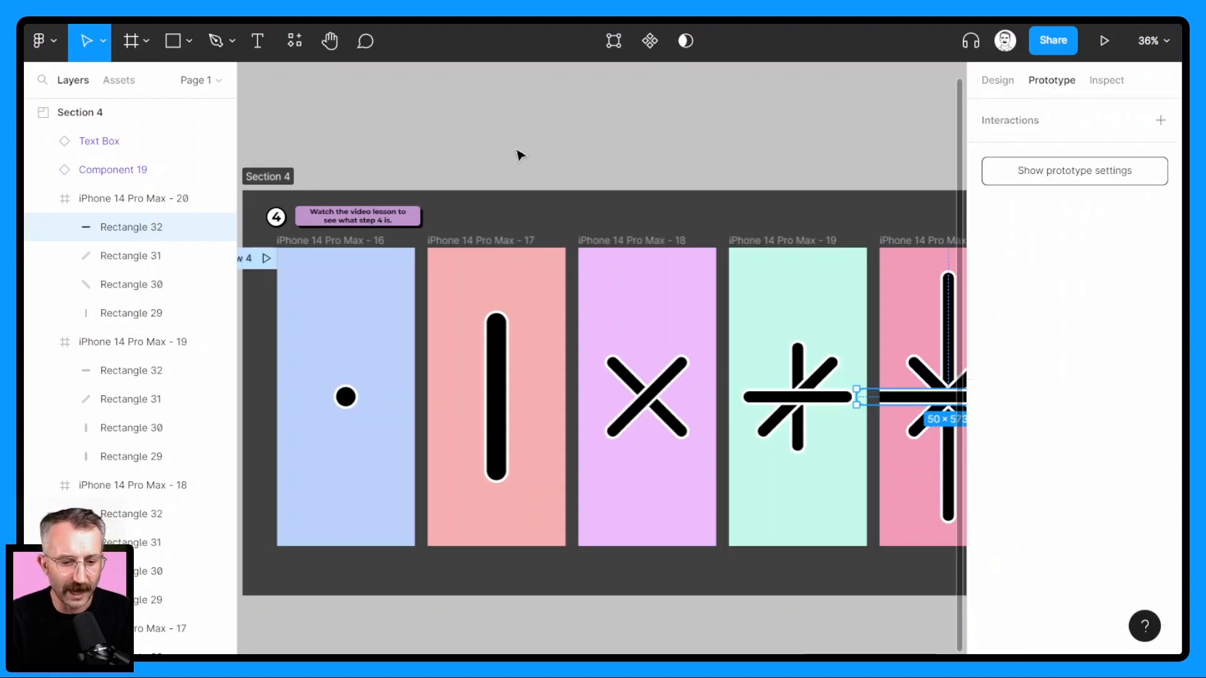
left_click(266, 259)
left_click(266, 258)
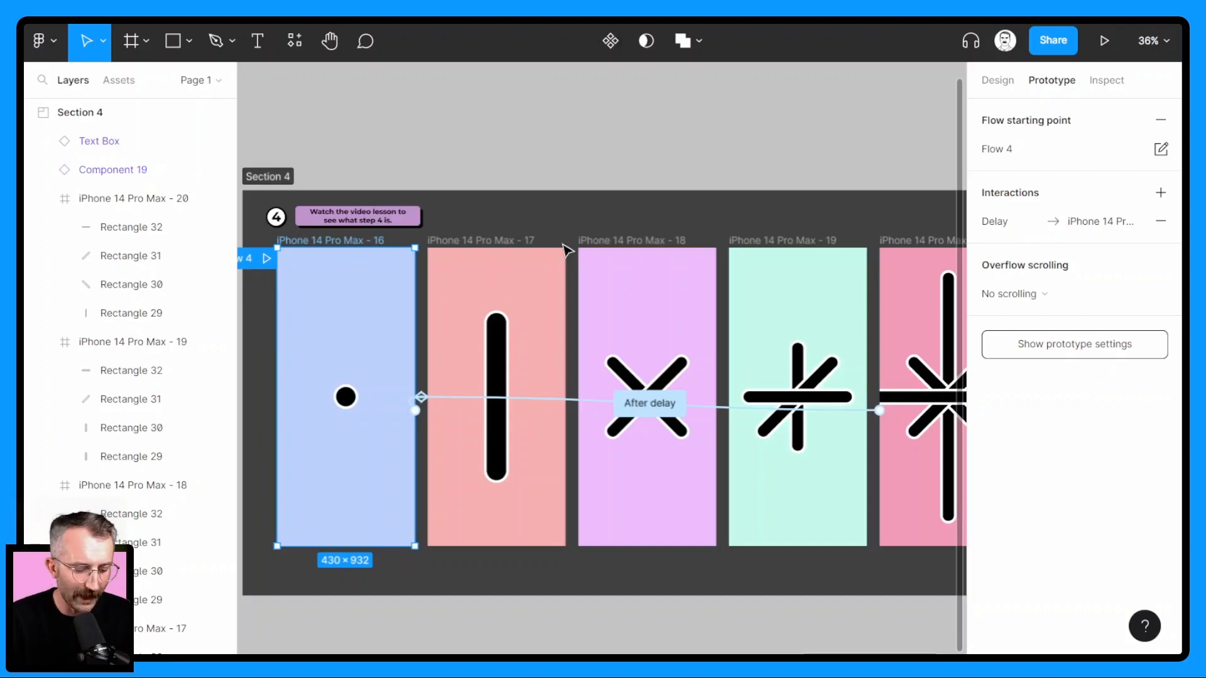
- Review the finished frames and flows across Section 1 to Section 4
scroll(564, 245, "down", 5)
scroll(563, 245, "right", 3)
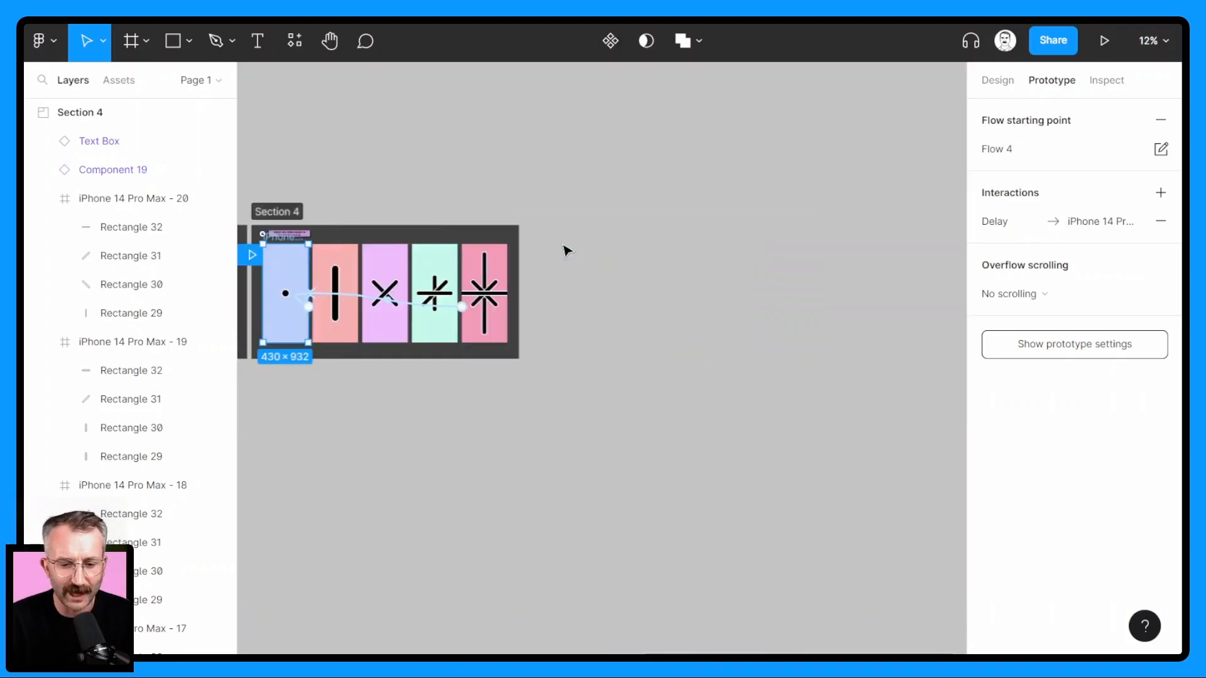
scroll(564, 245, "left", 5)
scroll(563, 245, "left", 10)
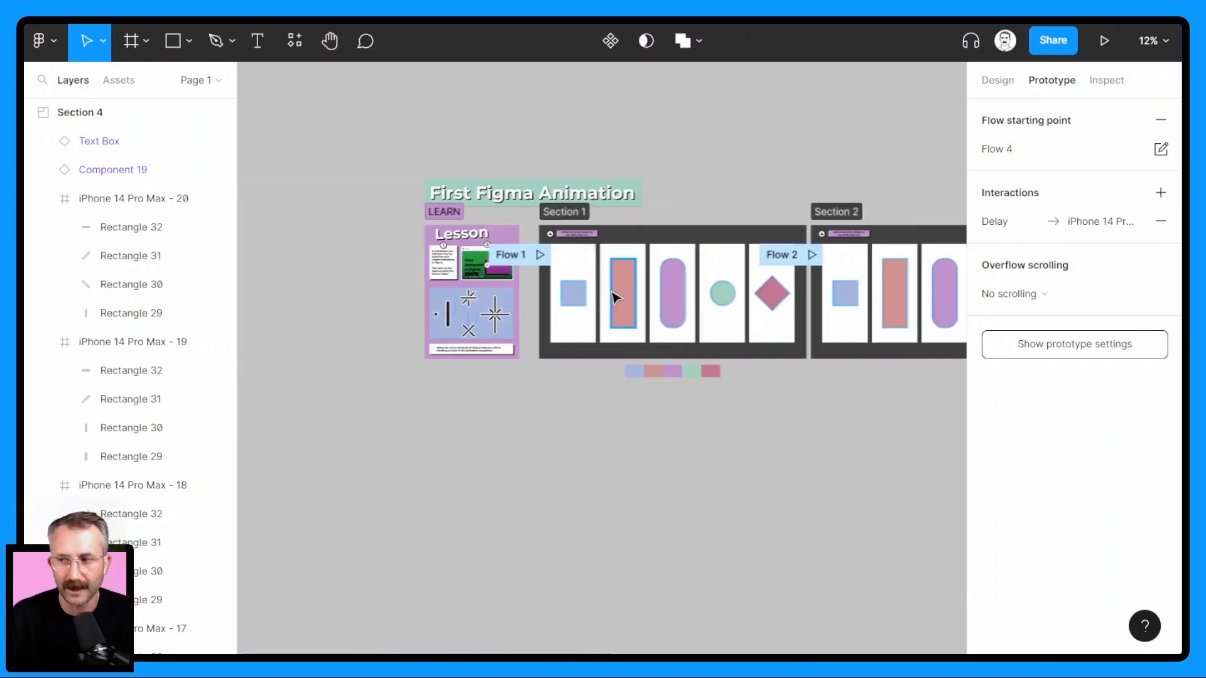
scroll(616, 297, "right", 10)
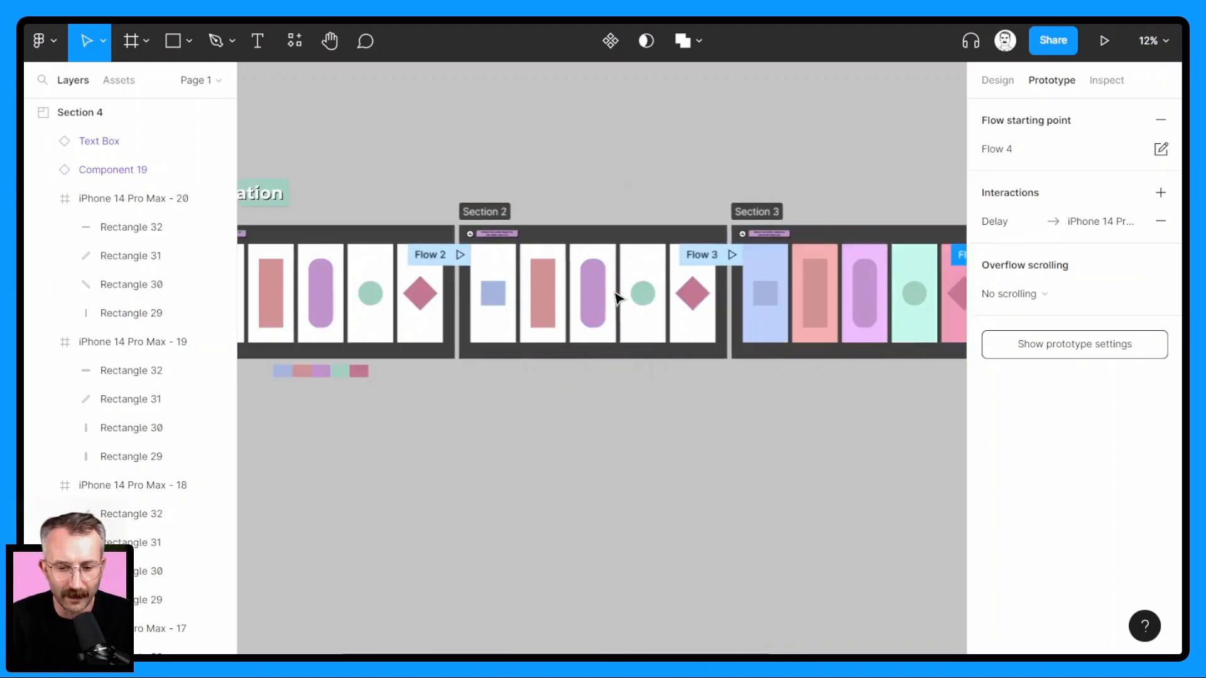
scroll(618, 297, "right", 3)
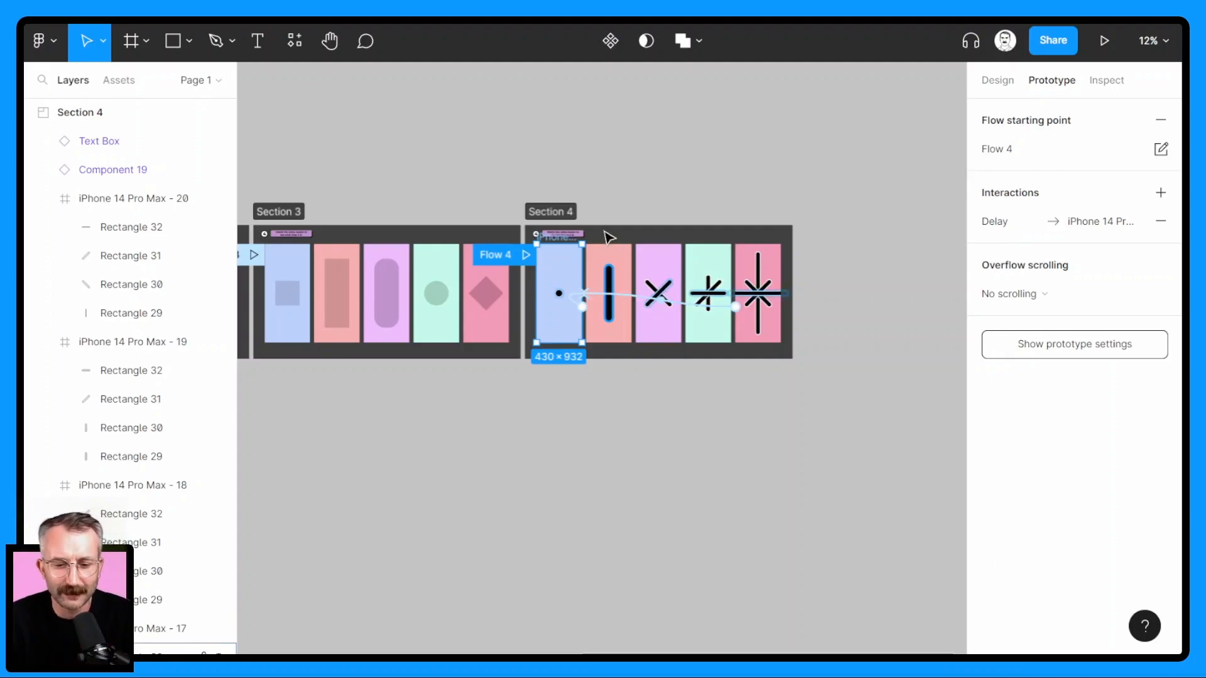
scroll(583, 243, "up", 3)
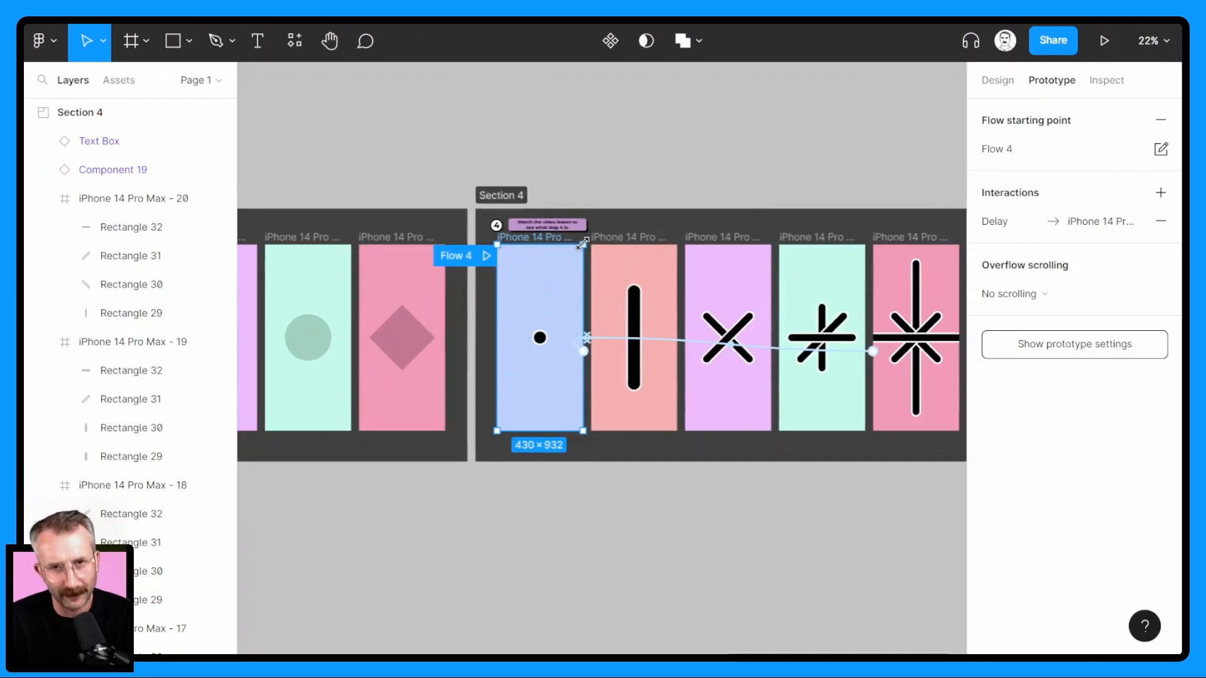